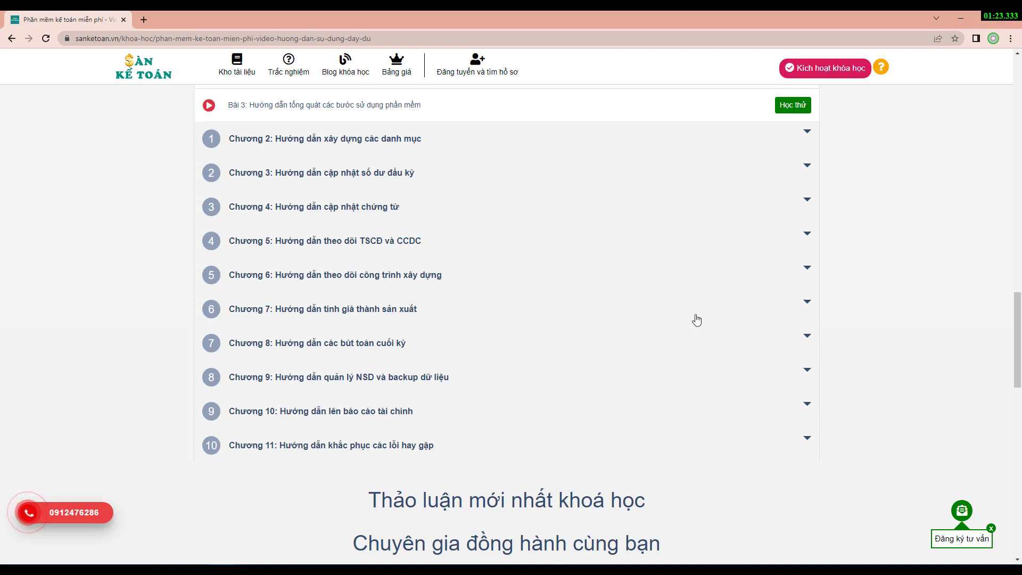
Expand chapters 2 to 7 of the accounting software course outline and look through their lessons
left_click(720, 309)
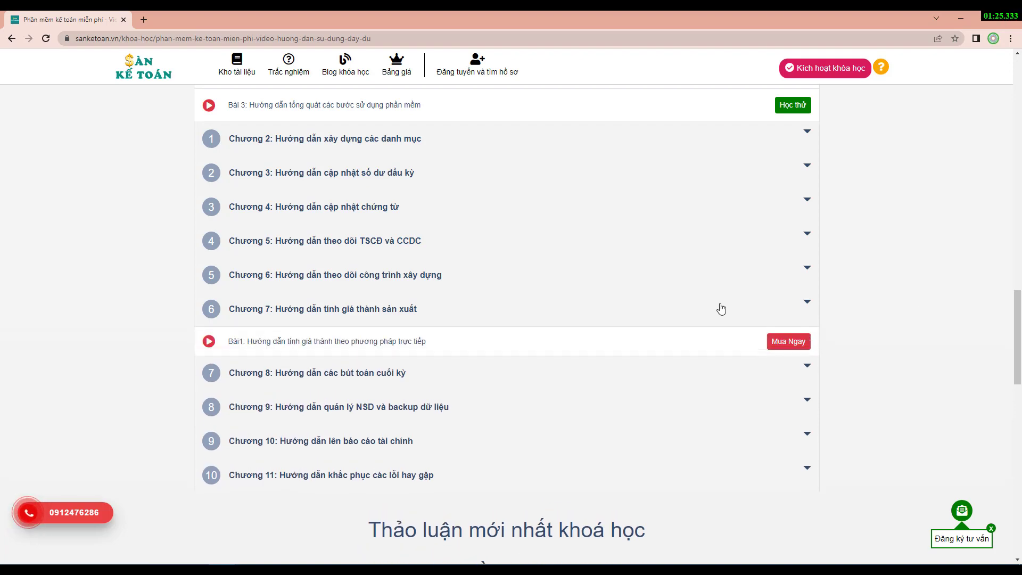
left_click(764, 274)
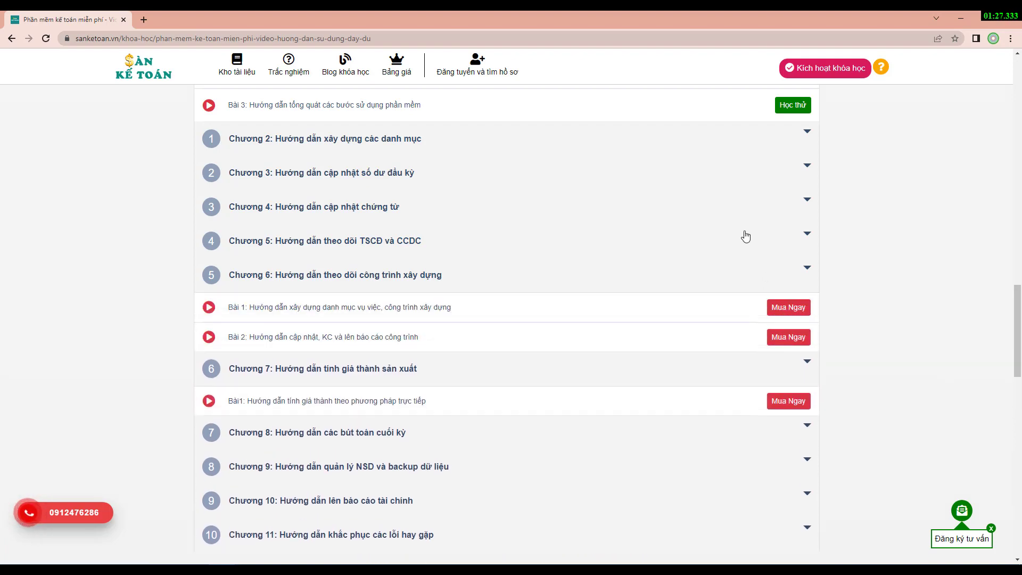
left_click(746, 236)
left_click(703, 206)
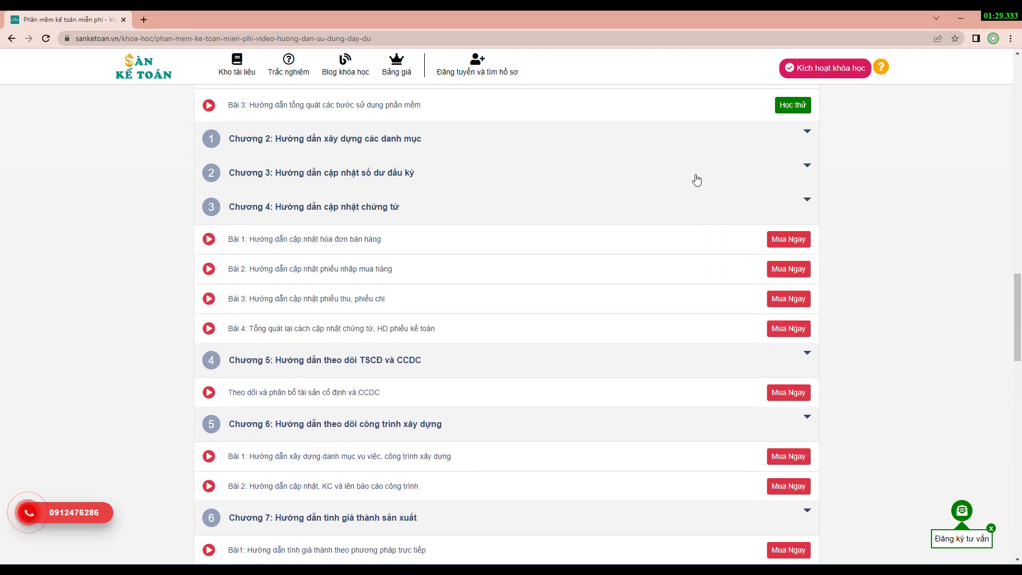
left_click(698, 172)
left_click(679, 140)
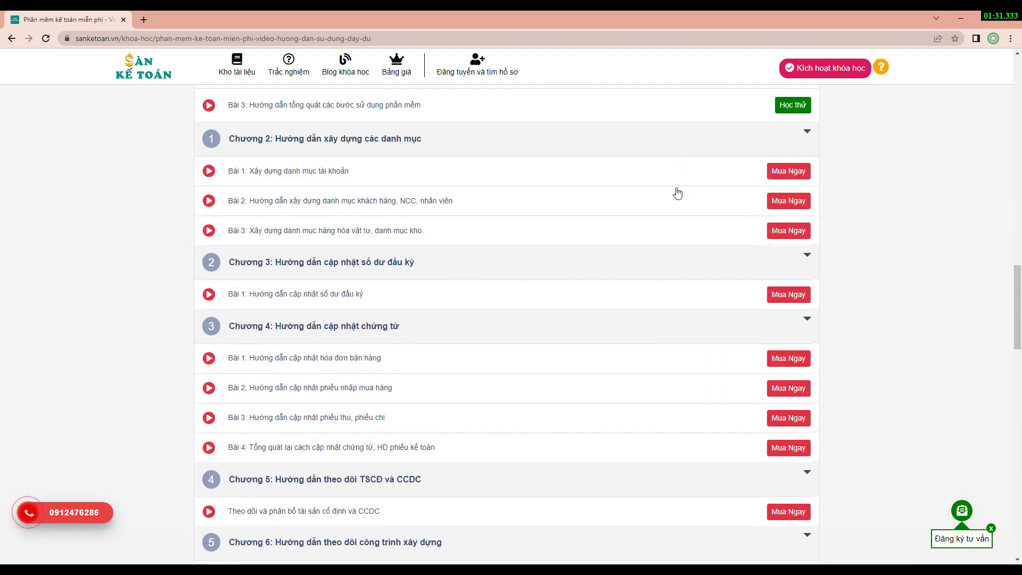
scroll(674, 339, "down", 5)
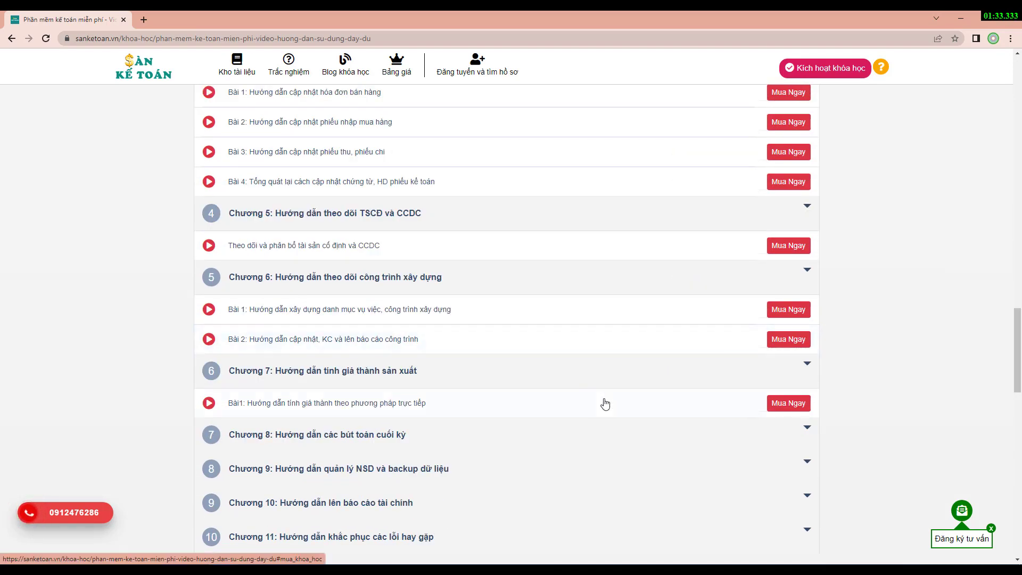
scroll(646, 400, "up", 2)
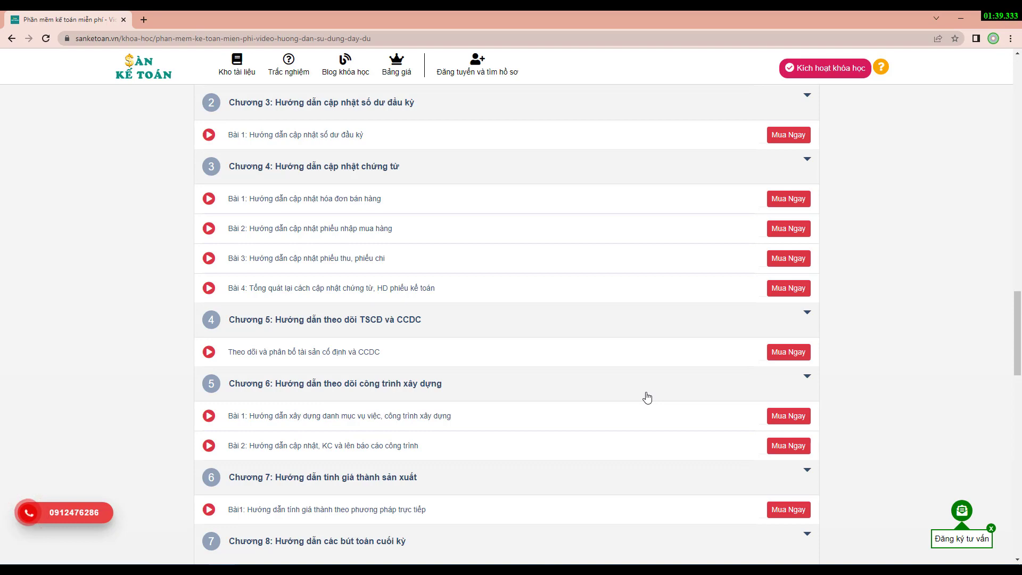
scroll(648, 398, "down", 2)
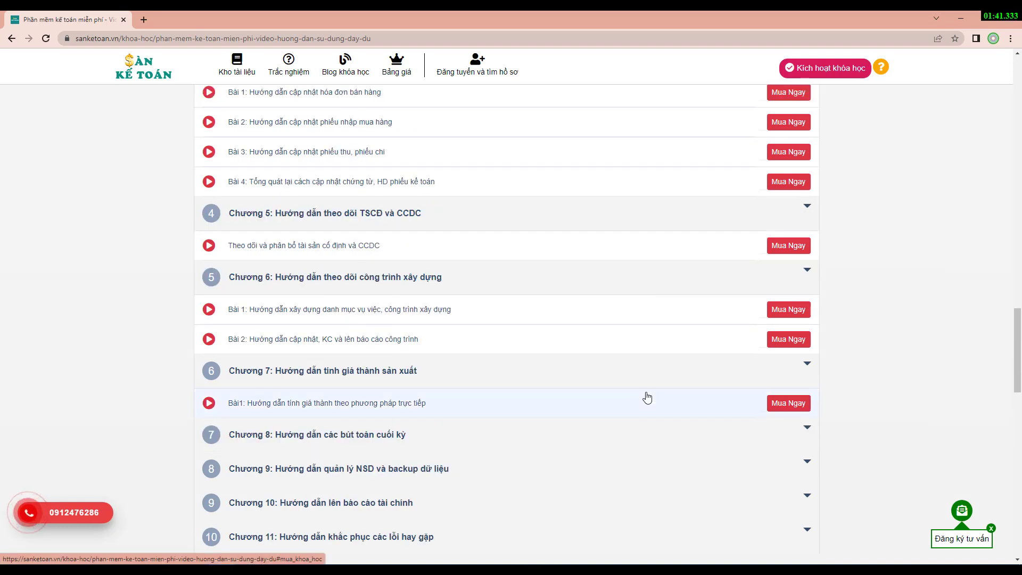
scroll(648, 398, "up", 4)
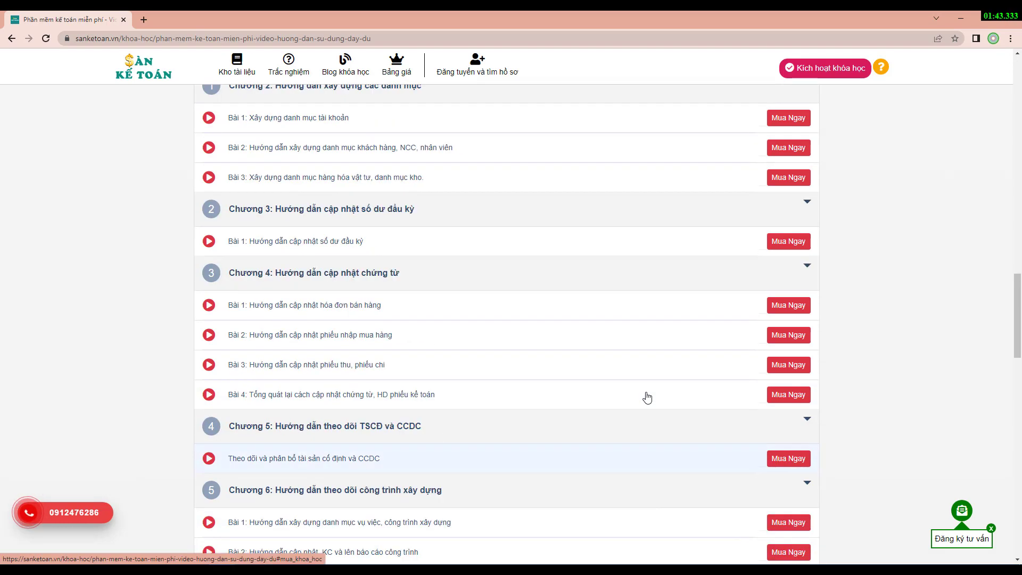
scroll(647, 398, "down", 3)
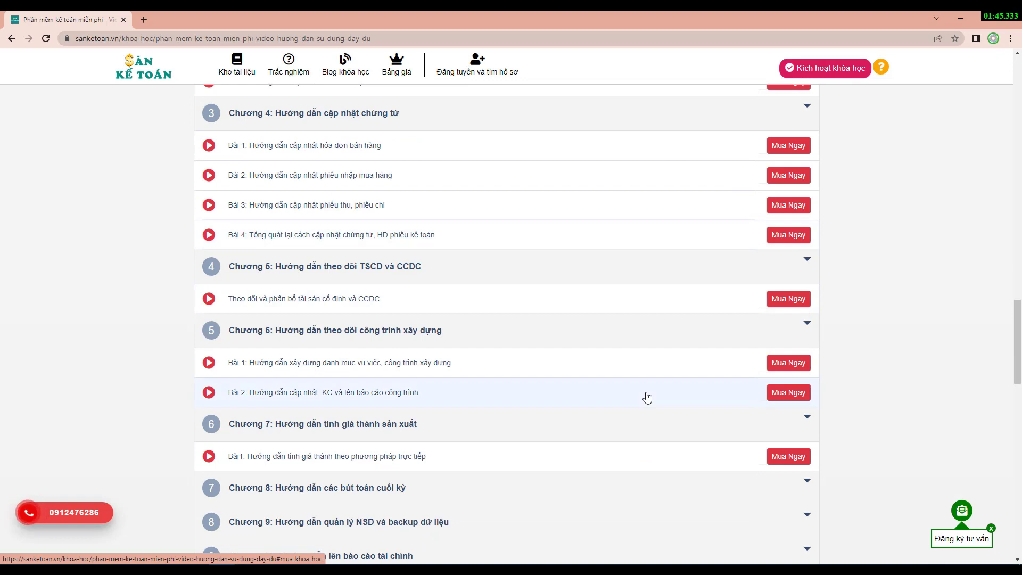
Switch to the Cost Accounting program and open the workshop list "Danh mục phân xưởng" for product costing
mouse_move(144, 570)
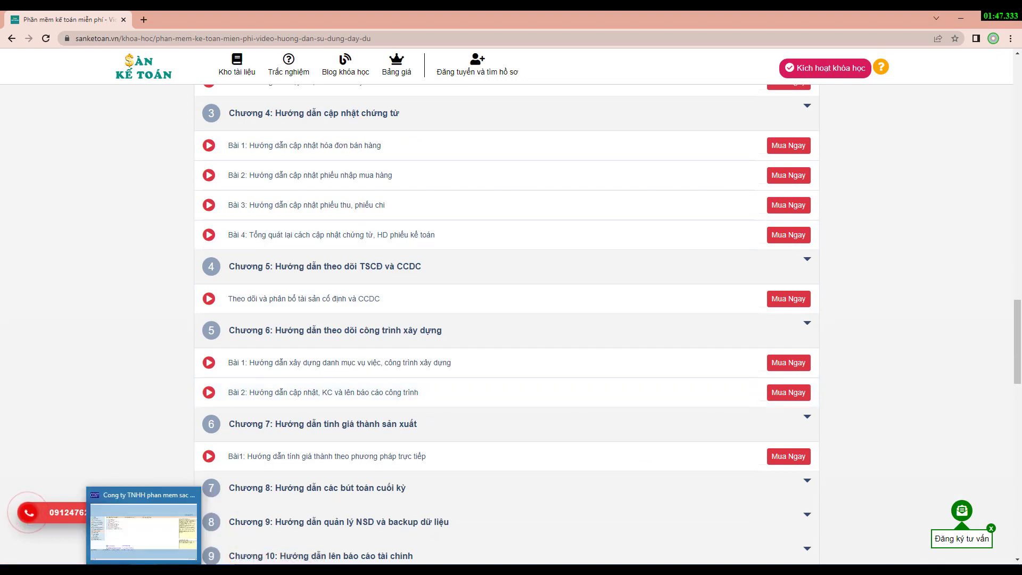
left_click(144, 529)
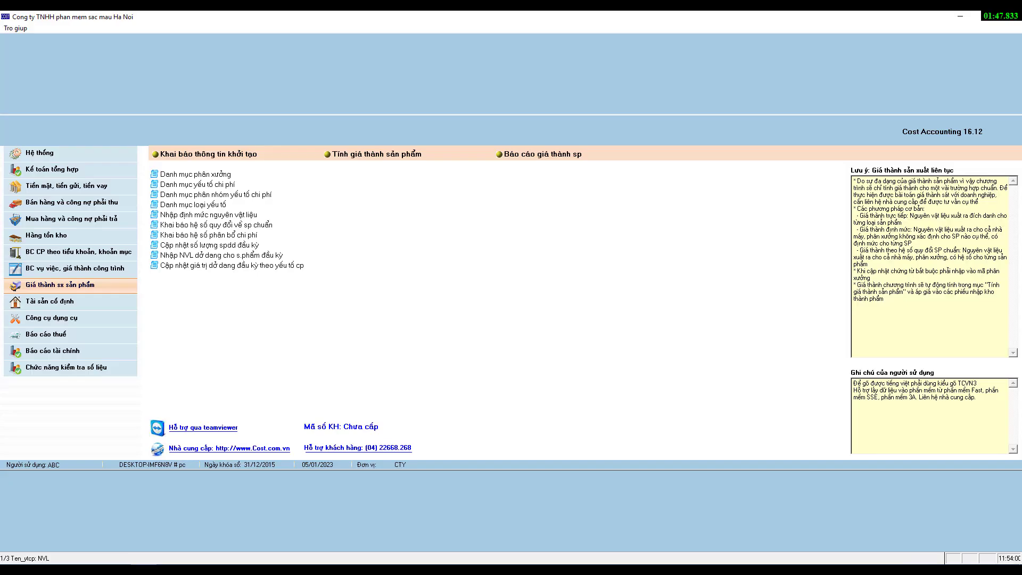
left_click(194, 175)
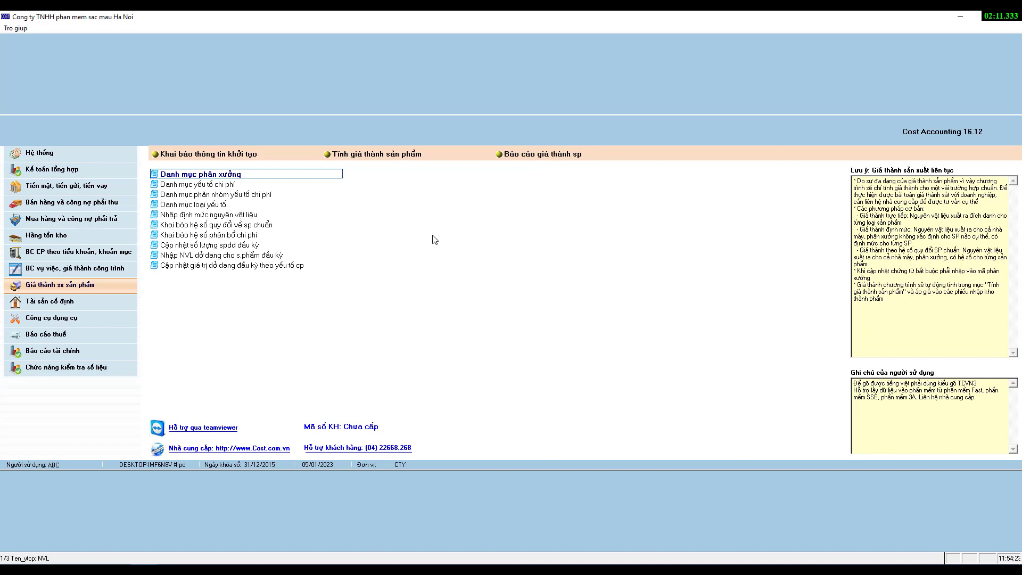
Review the item record of finished product TP01 in the inventory goods and materials list, cancelling without edits and closing the list
left_click(59, 240)
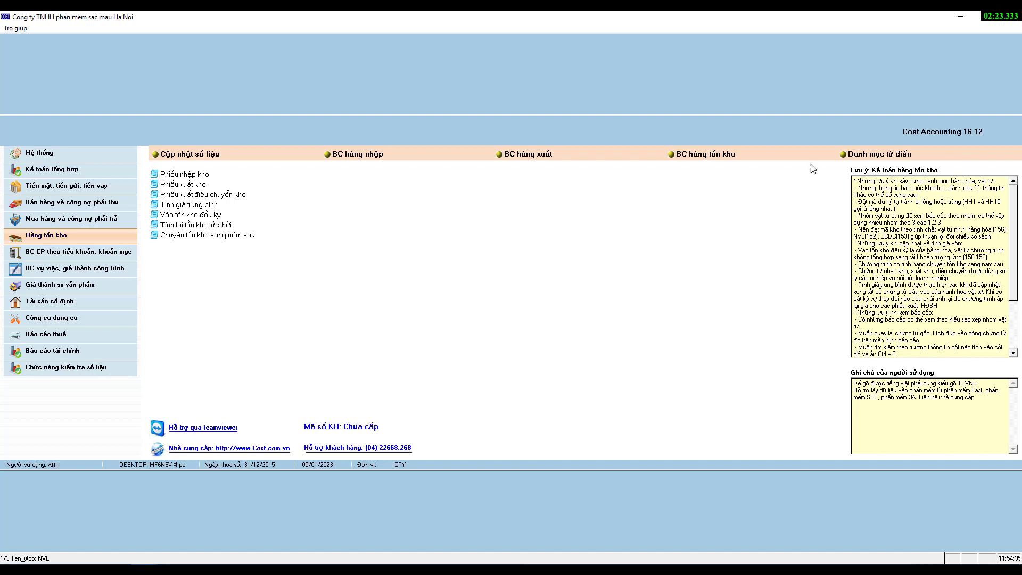
left_click(875, 155)
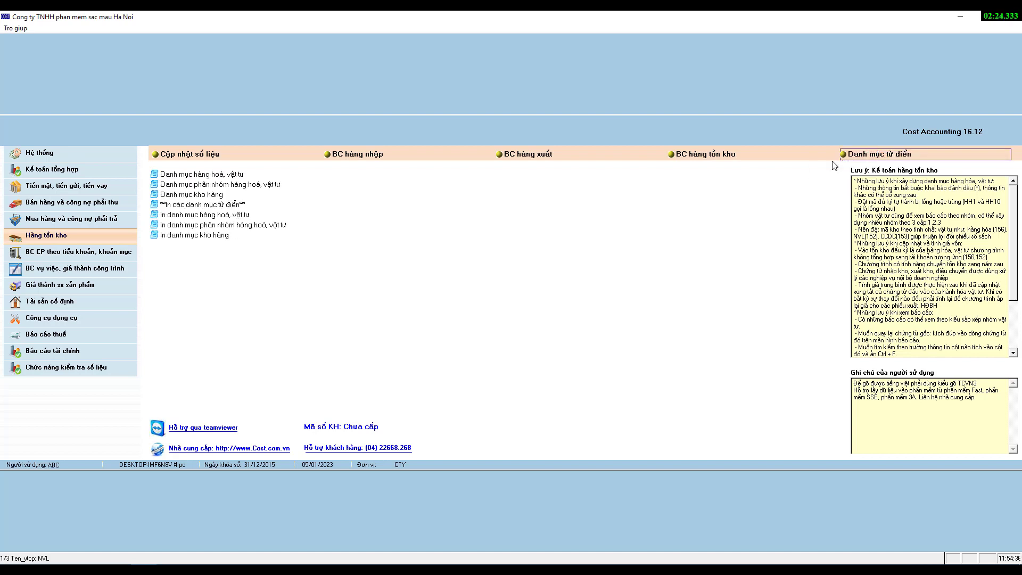
left_click(213, 174)
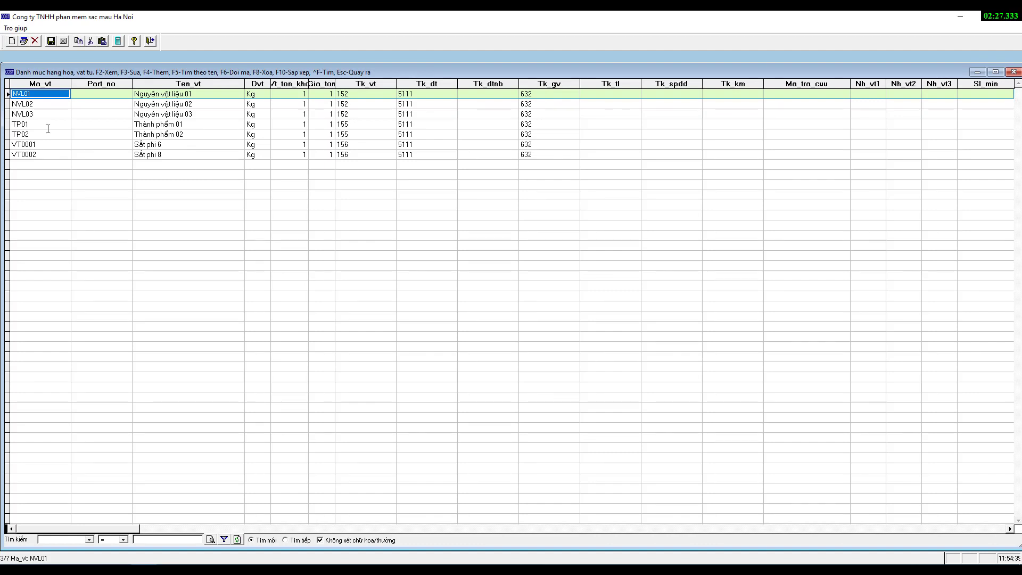
left_click(50, 124)
double_click(50, 123)
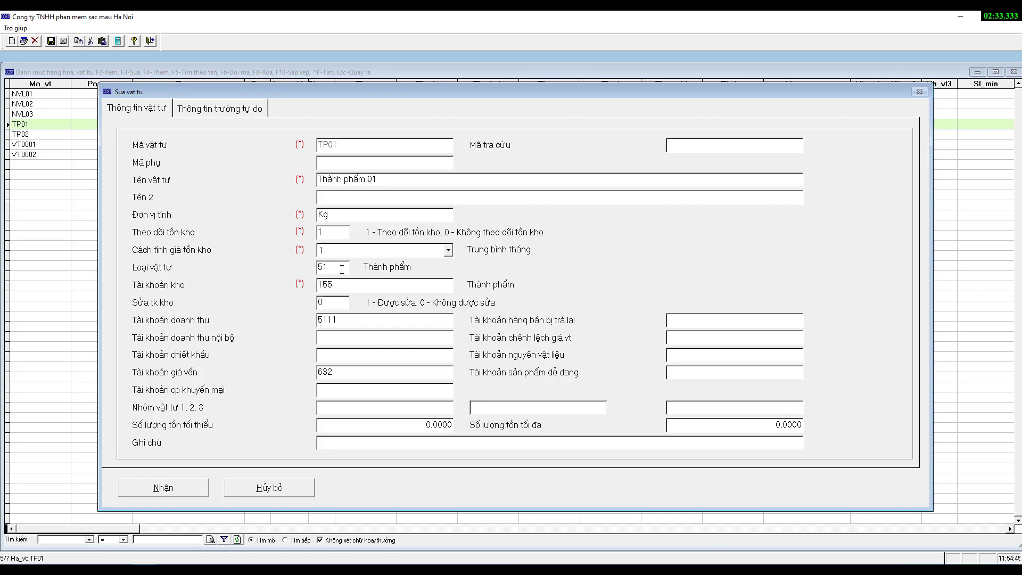
key("Tab")
left_click(284, 488)
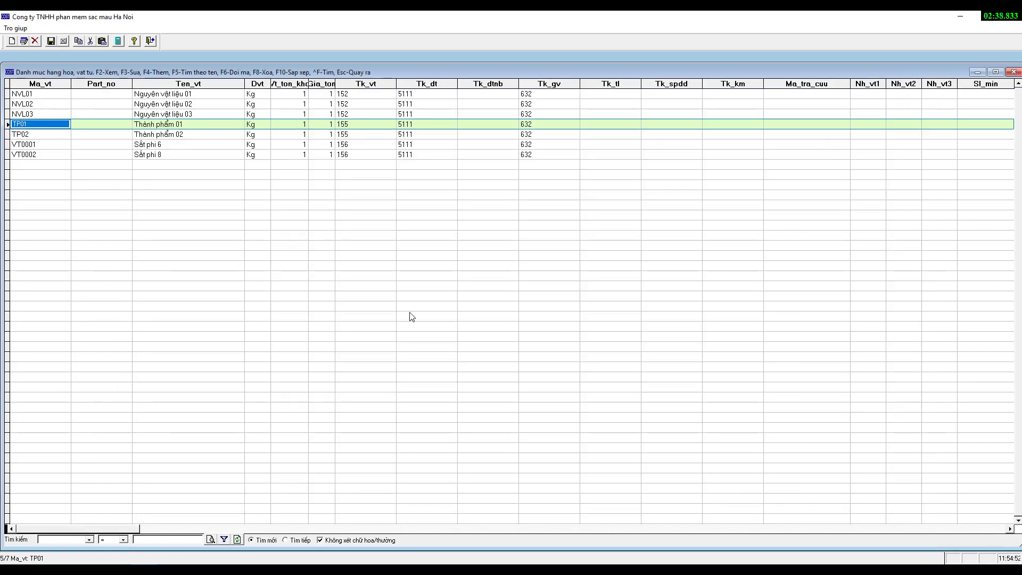
left_click(1013, 71)
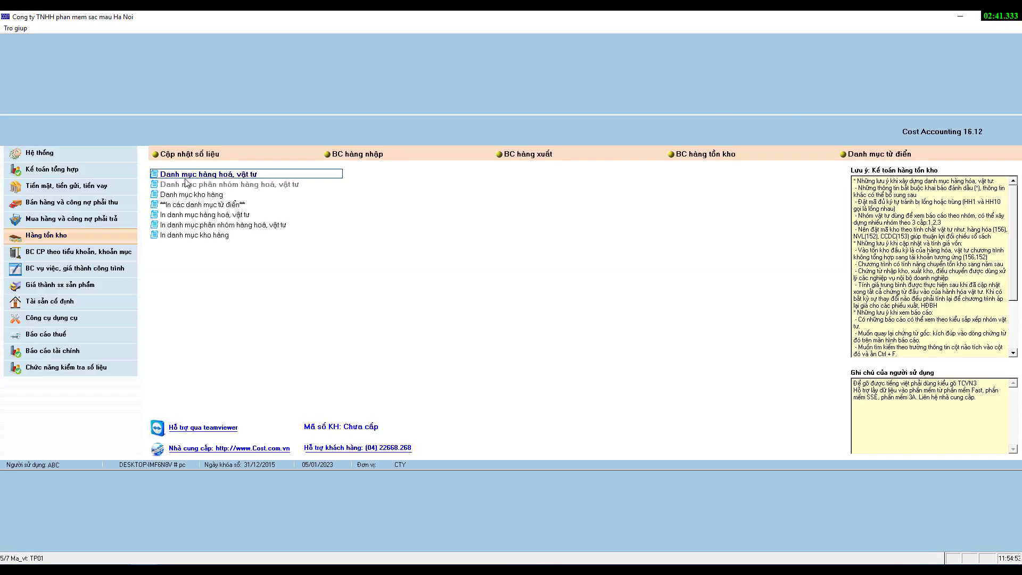
Review the finished-goods receipt in "Phiếu nhập kho", exit voucher entry and open the issue voucher "Phiếu xuất kho"
left_click(177, 156)
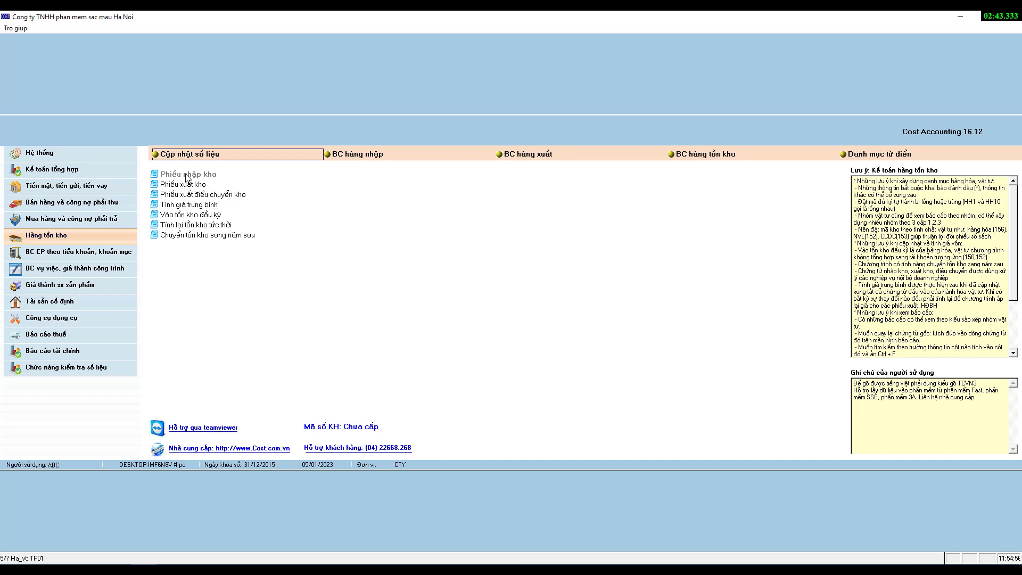
left_click(188, 176)
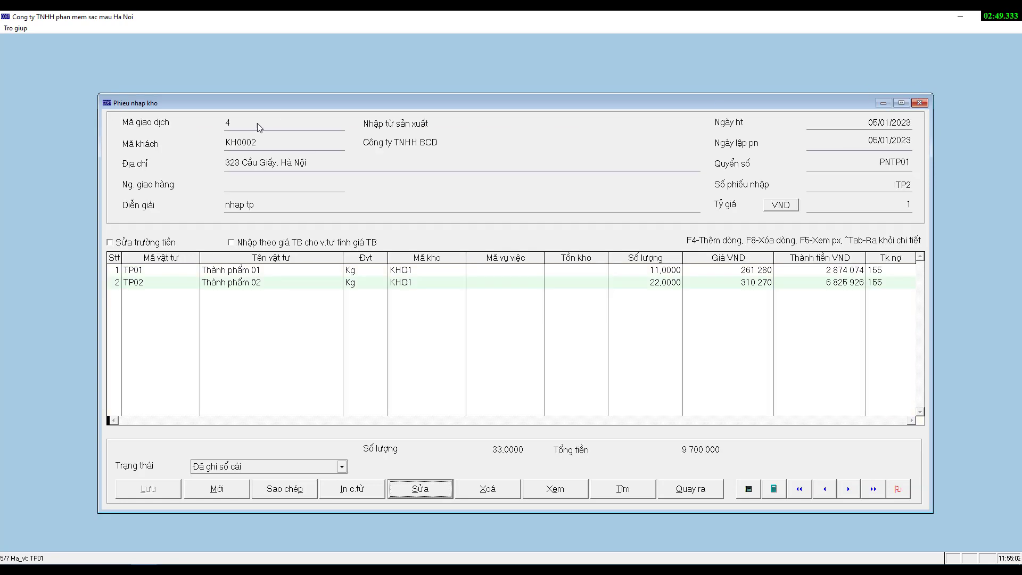
left_click(694, 493)
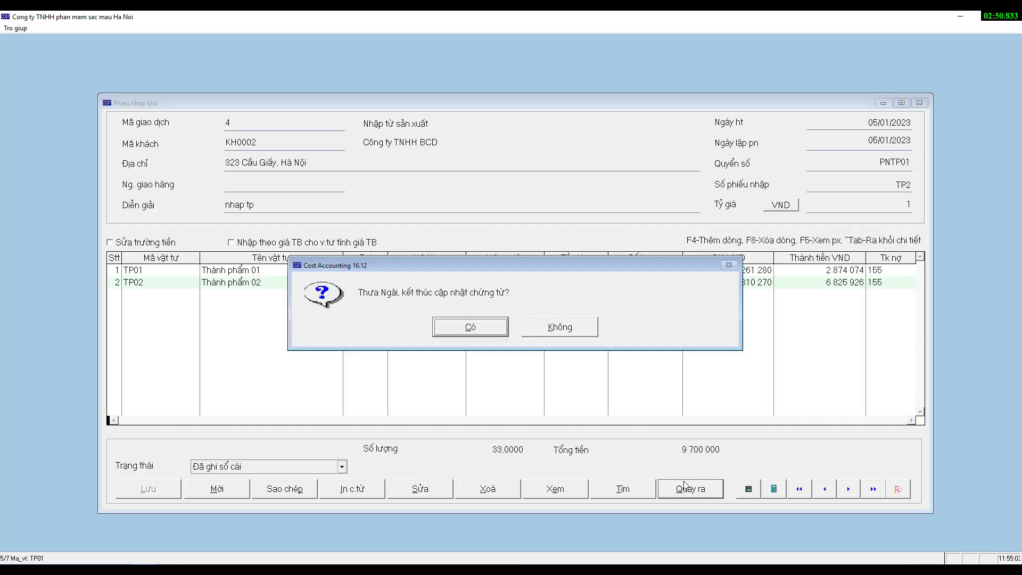
left_click(471, 328)
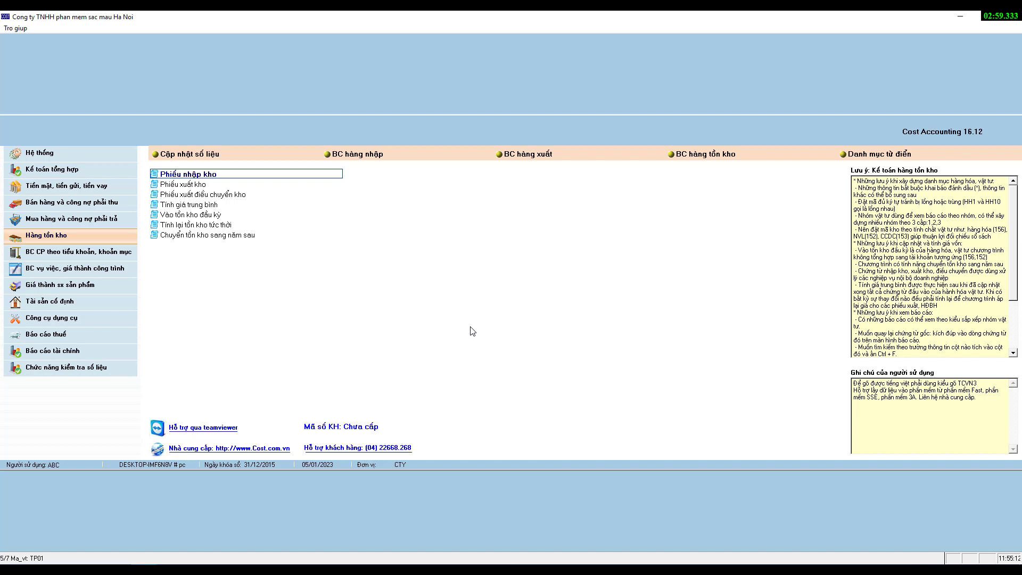
left_click(190, 185)
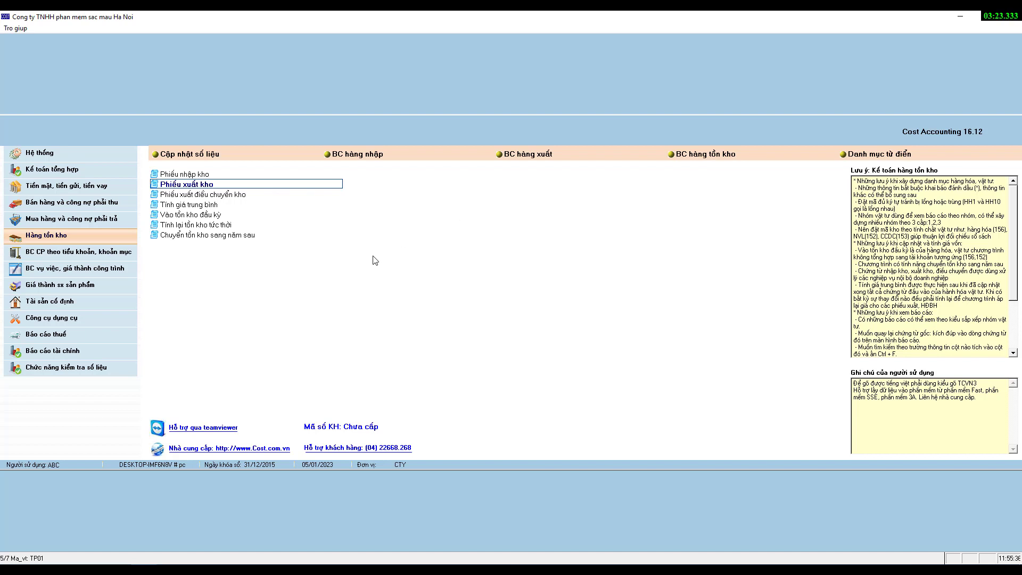
Open "Nhập định mức nguyên vật liệu" under product costing with the workshop and product filters left blank
left_click(72, 289)
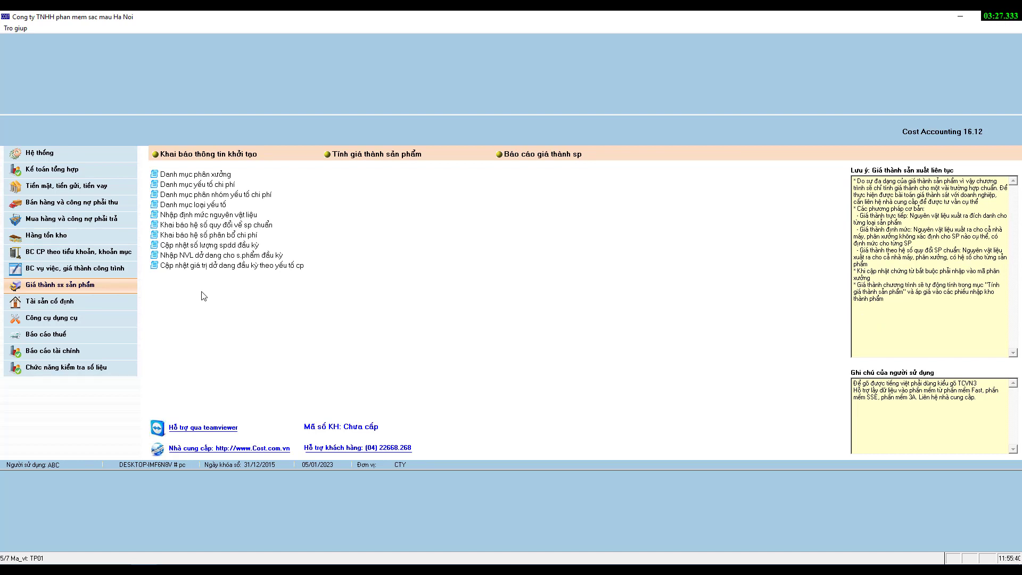
left_click(227, 218)
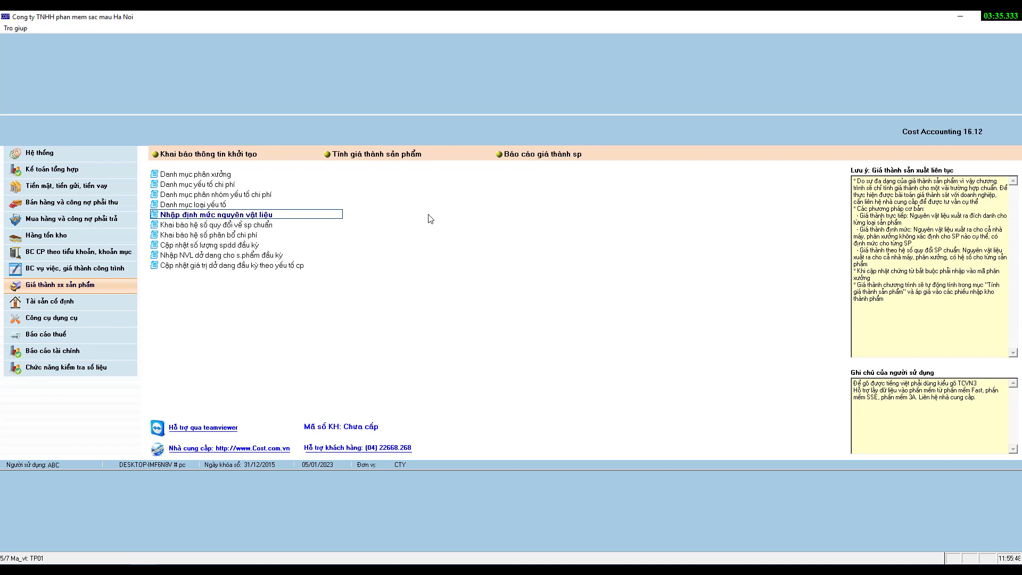
left_click(115, 269)
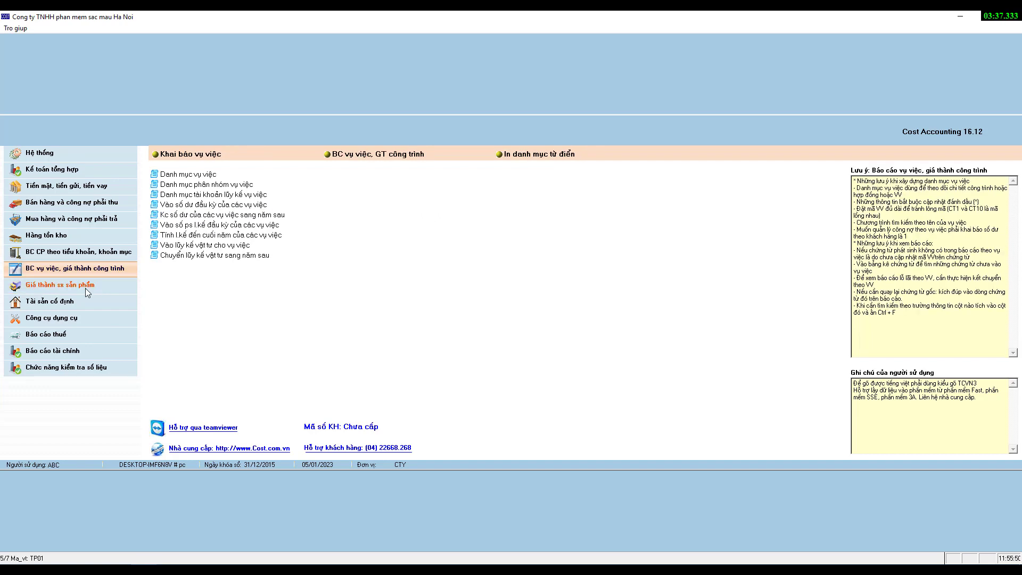
left_click(85, 288)
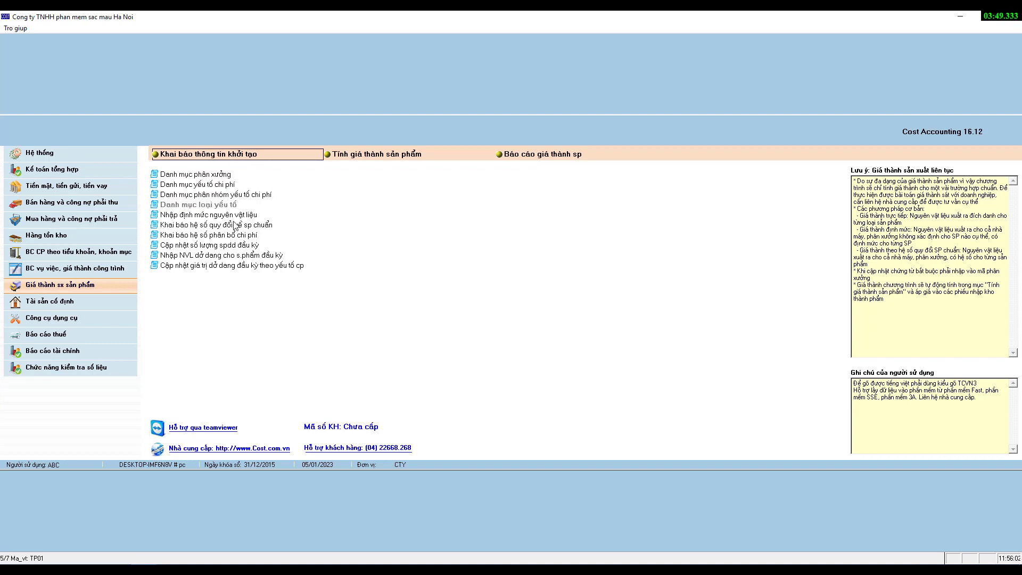
left_click(261, 217)
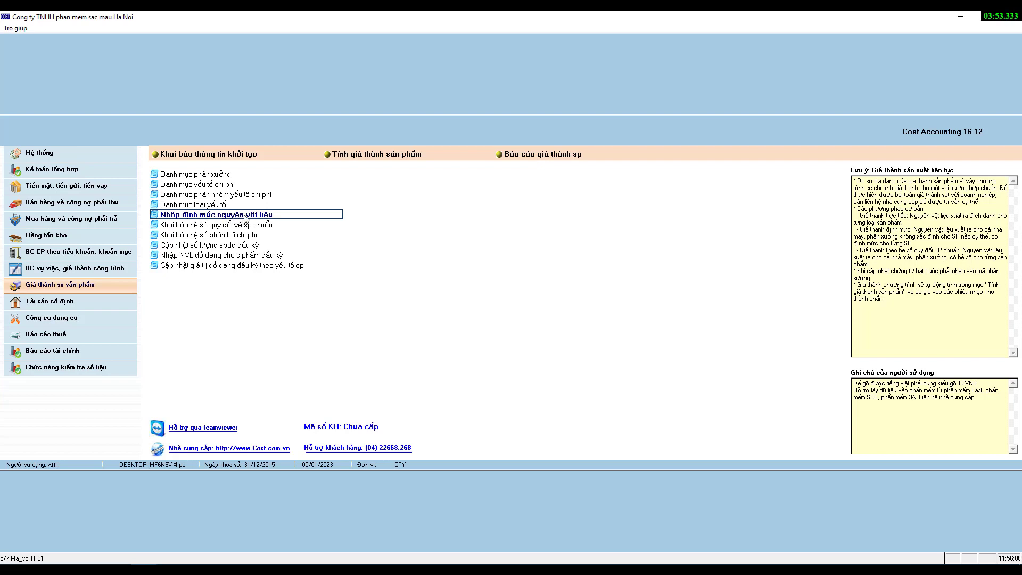
left_click(244, 215)
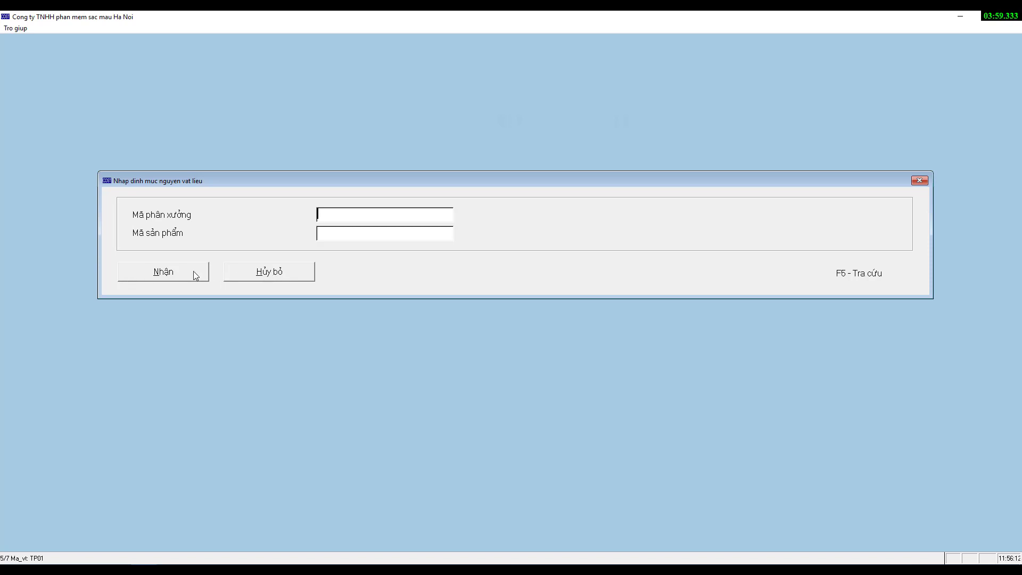
left_click(162, 273)
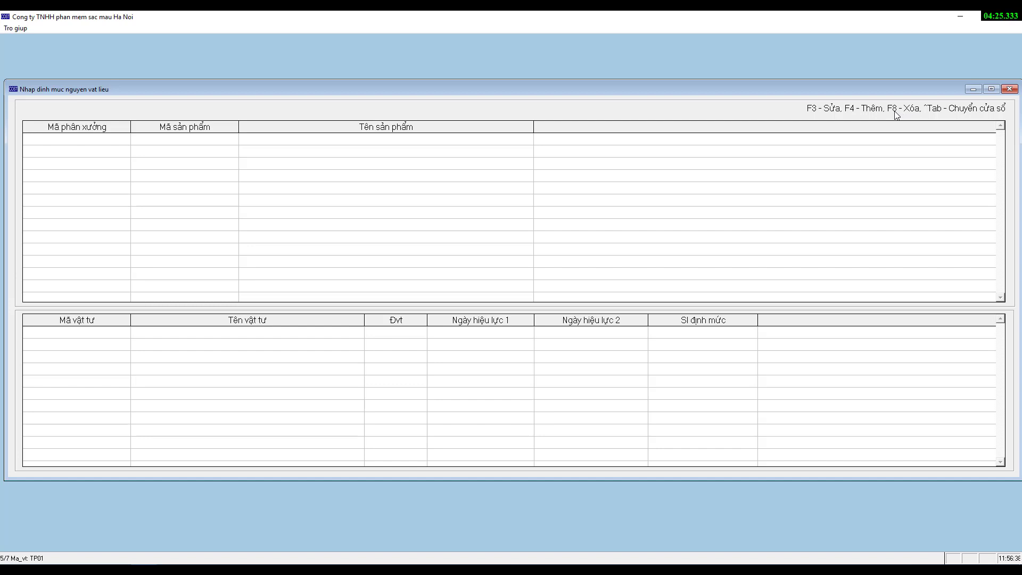
Add a new raw-material norm record for workshop PX and product TP01
key("F4")
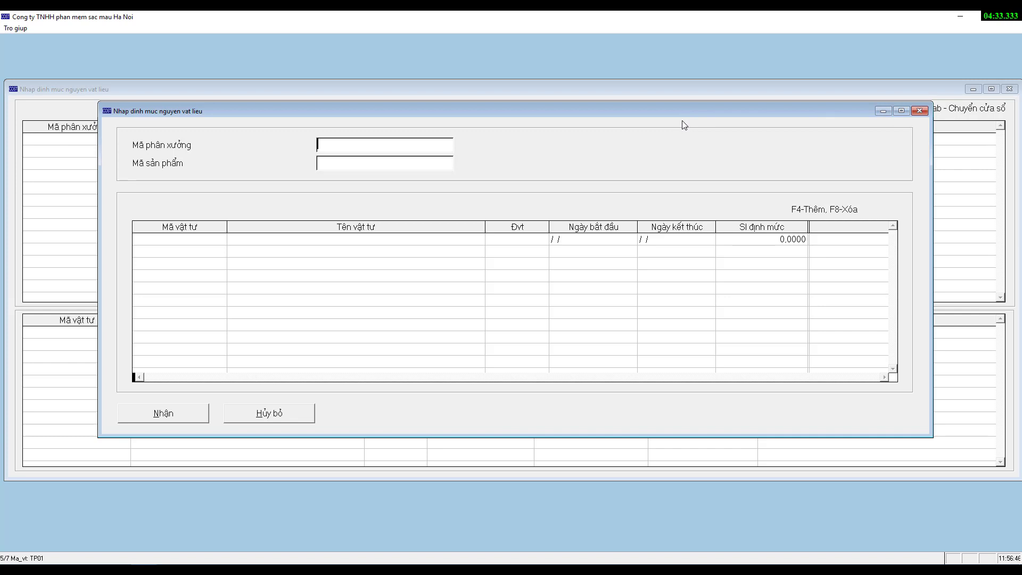
type("K")
key("Return")
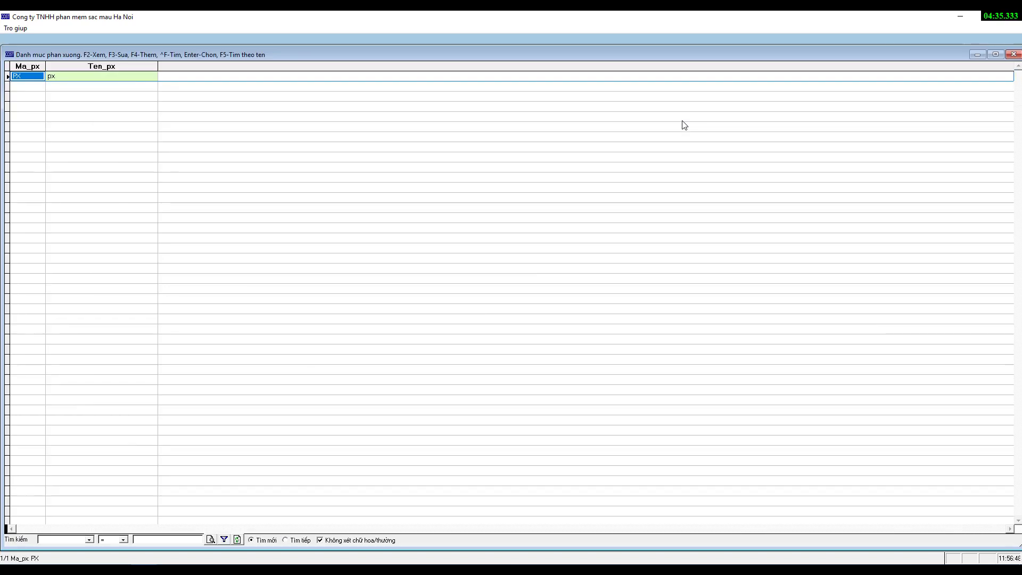
key("Return")
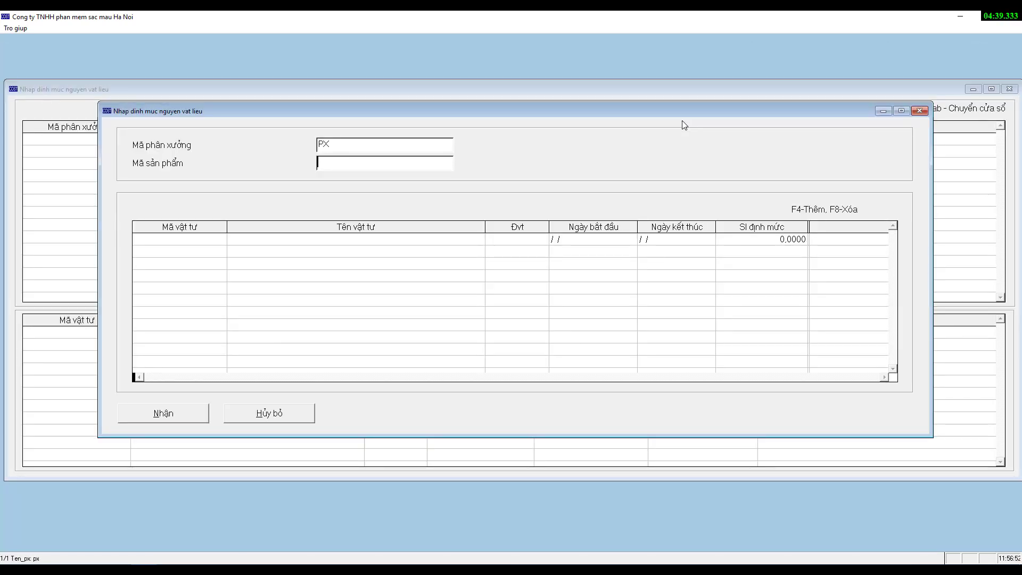
type("T")
key("BackSpace")
key("BackSpace")
type("TP01")
key("Return")
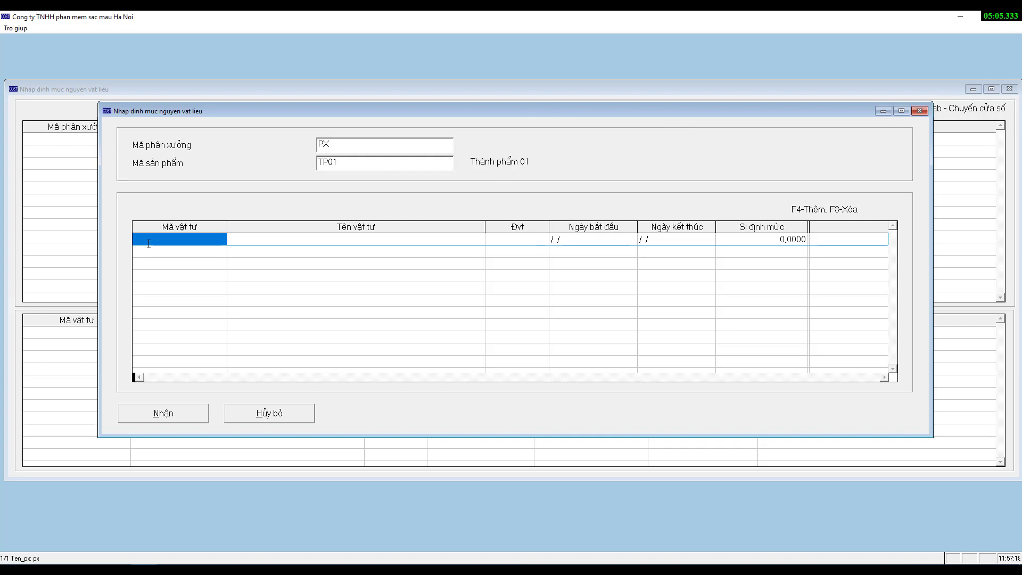
Enter material NVL01 in the norm table with a validity period from 01/01/2023 to 31/12/2023
type("NVL01")
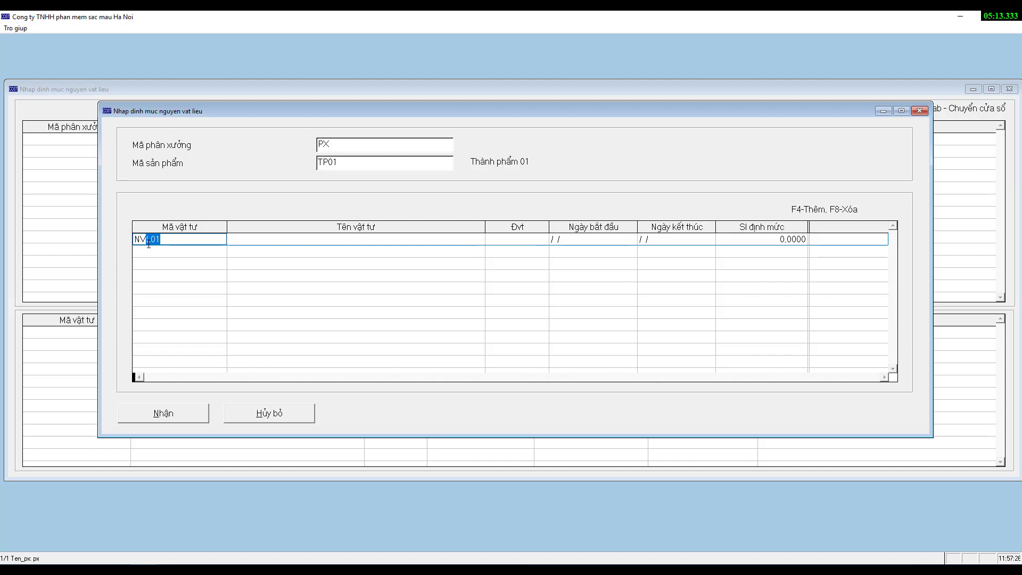
key("Return")
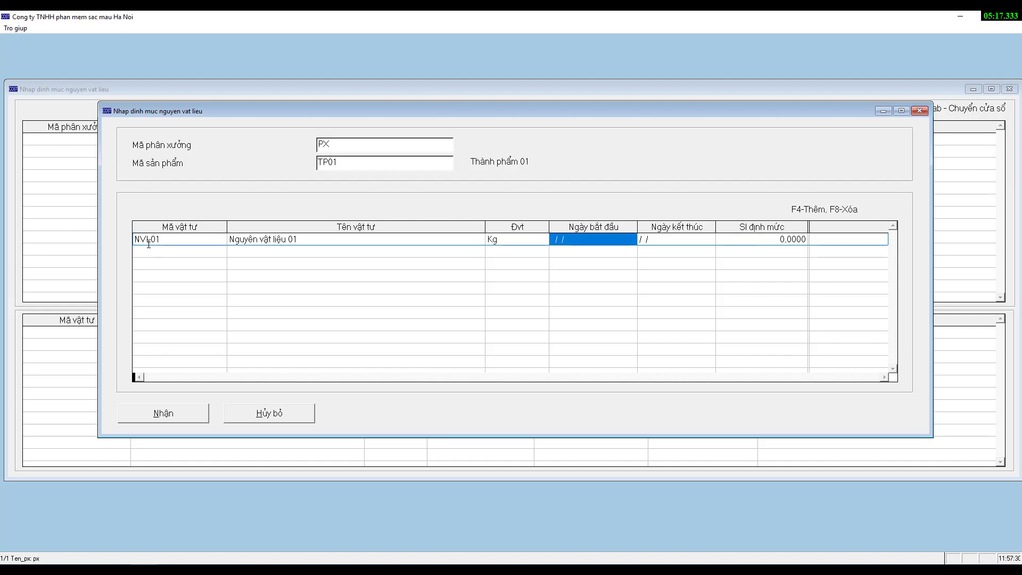
type("01/")
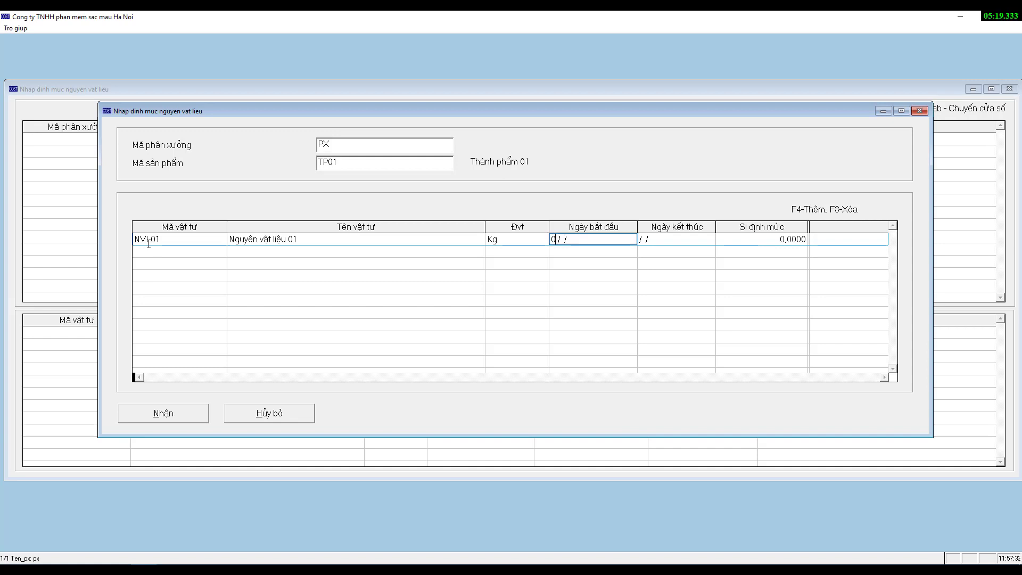
type("01/2023")
key("Return")
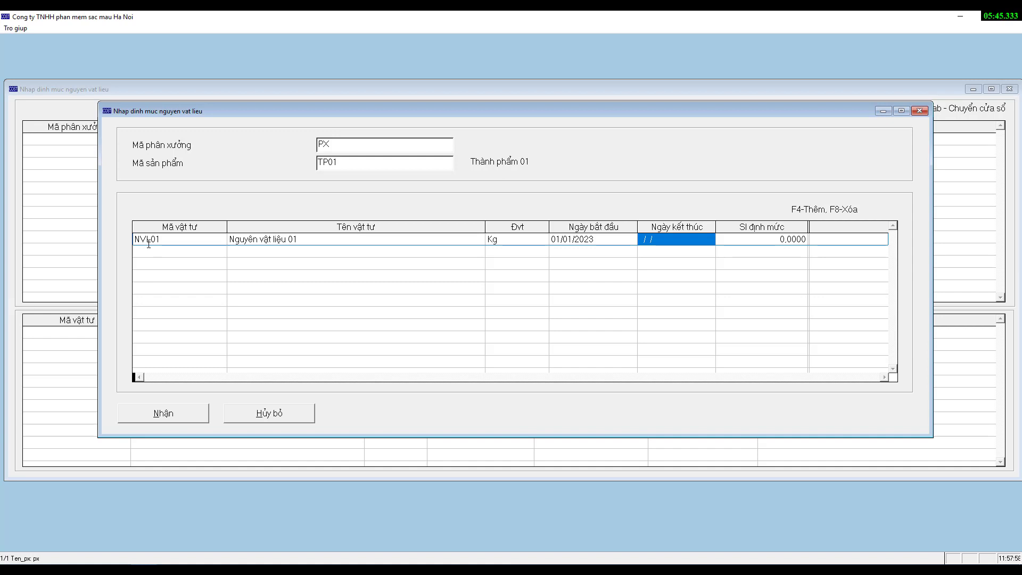
type("312")
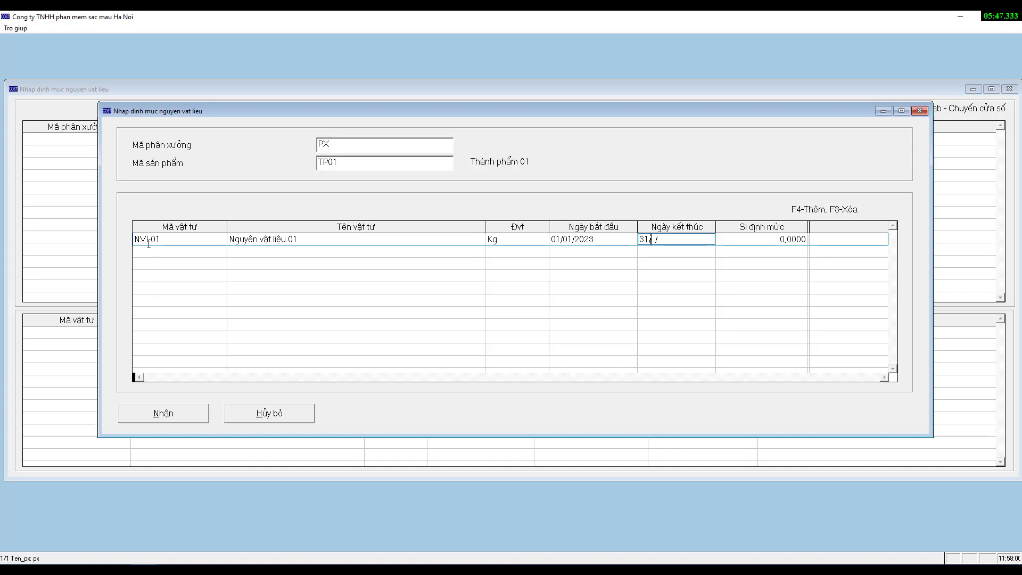
key("BackSpace")
type("12/2023")
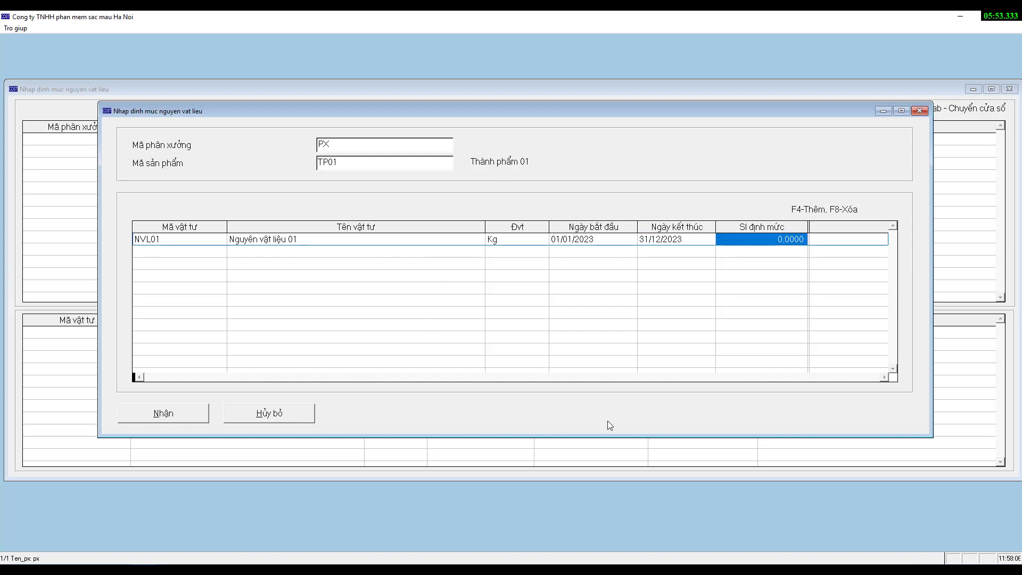
Set the norm quantity of material NVL01 to 1,2
left_click(777, 239)
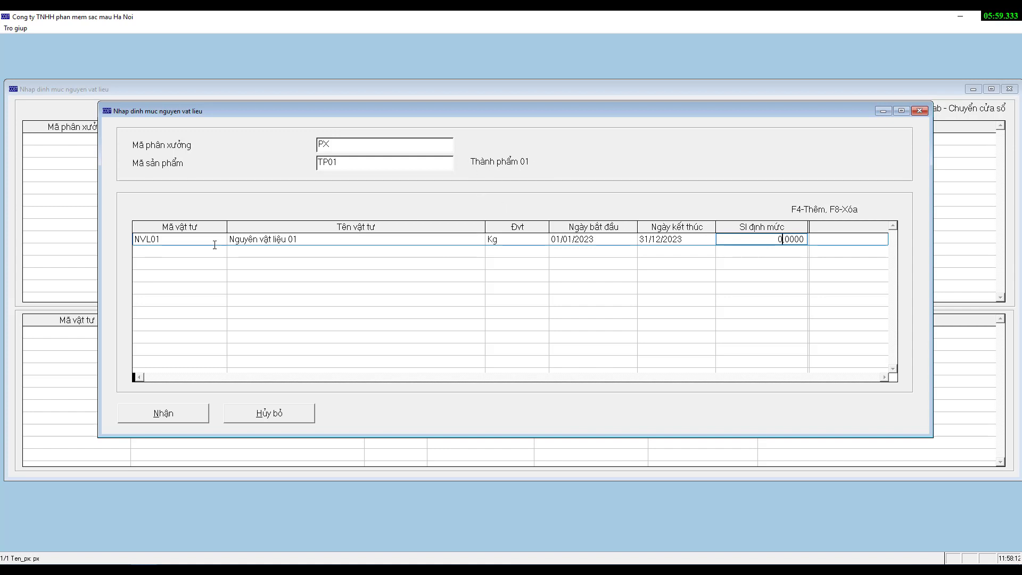
left_click(514, 239)
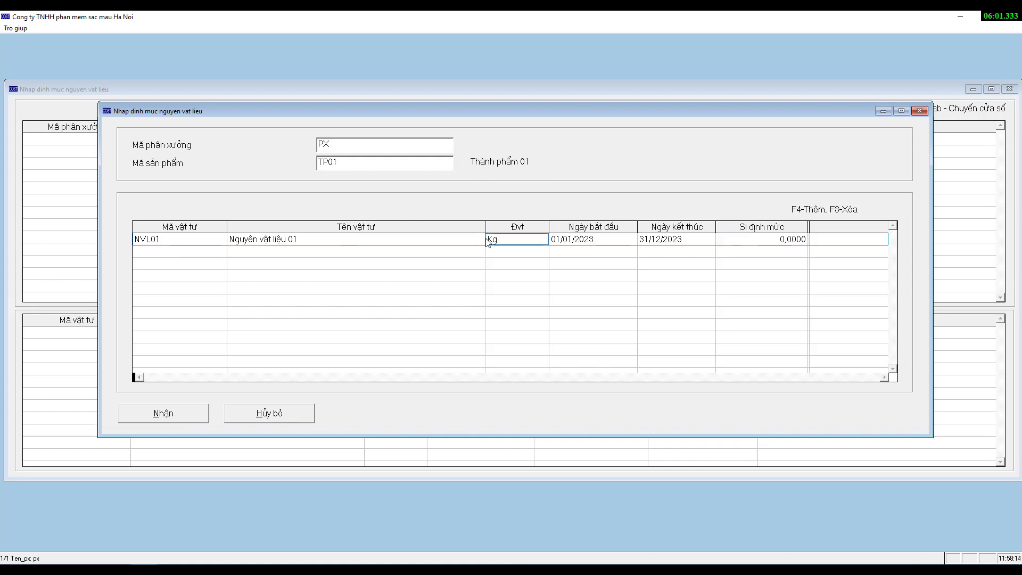
left_click(764, 241)
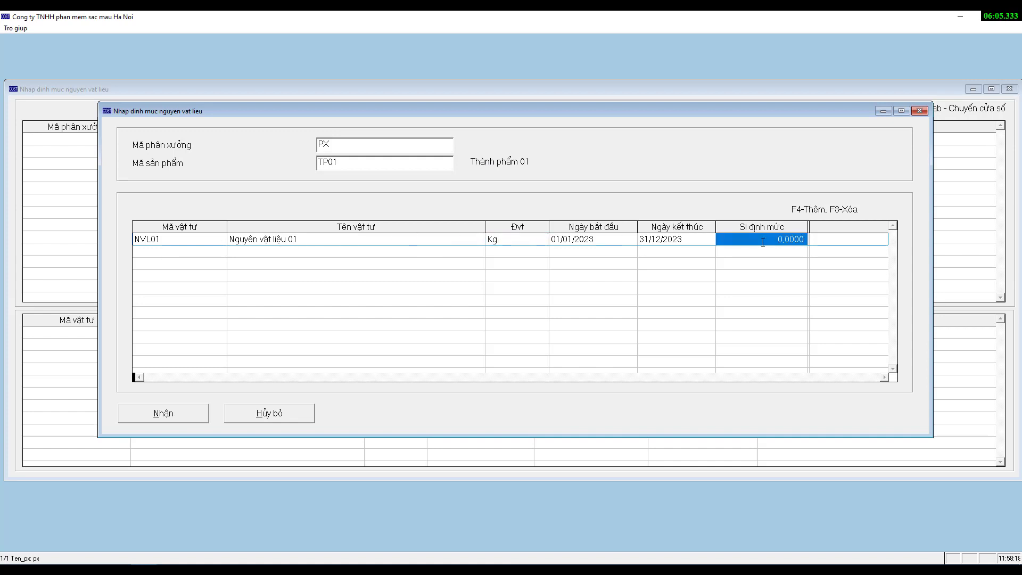
type("1,2")
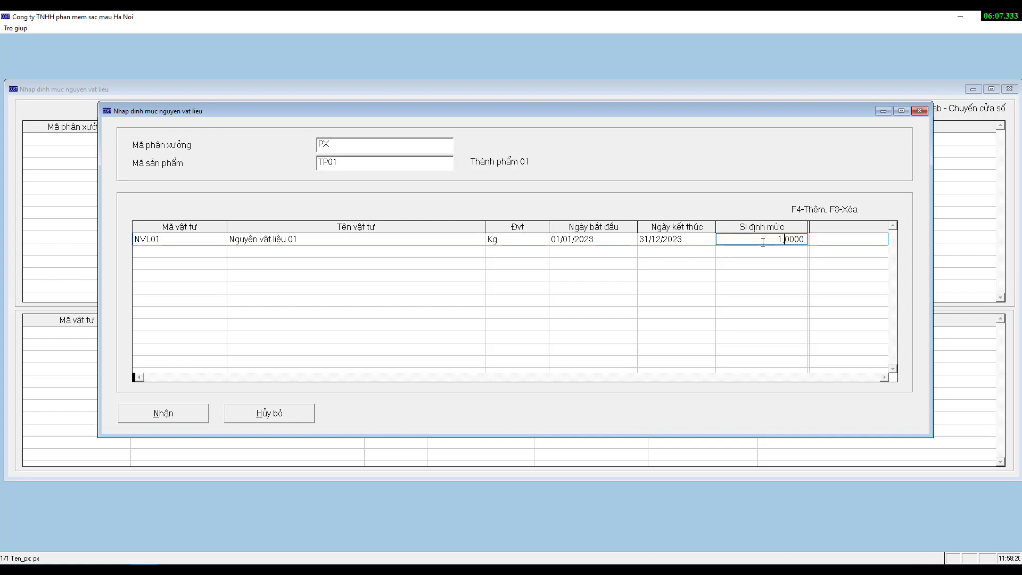
key("Return")
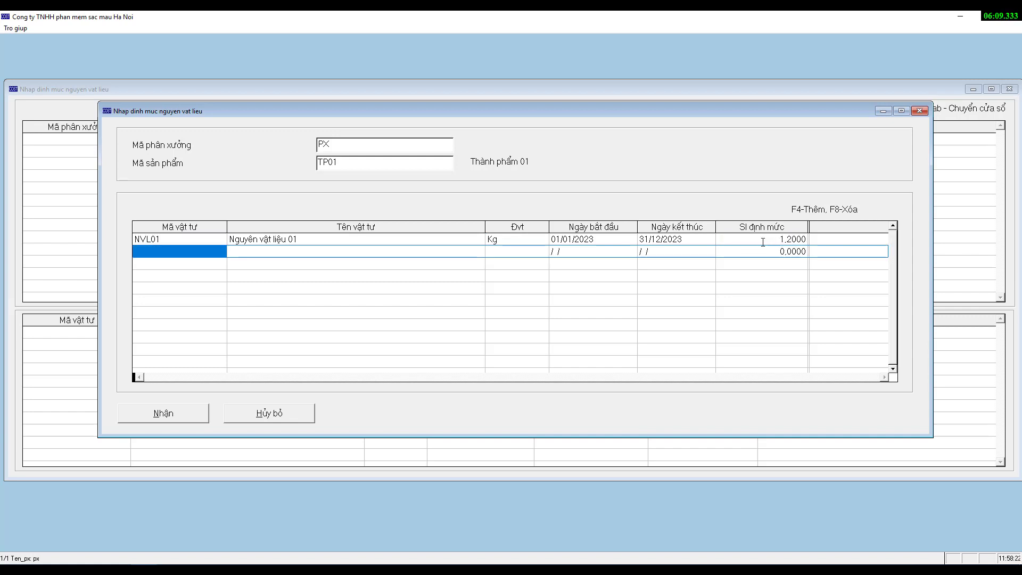
Add material NVL02, valid from 01/01/2023 to 31/12/2023, with a norm quantity of 0,4
type("NVL")
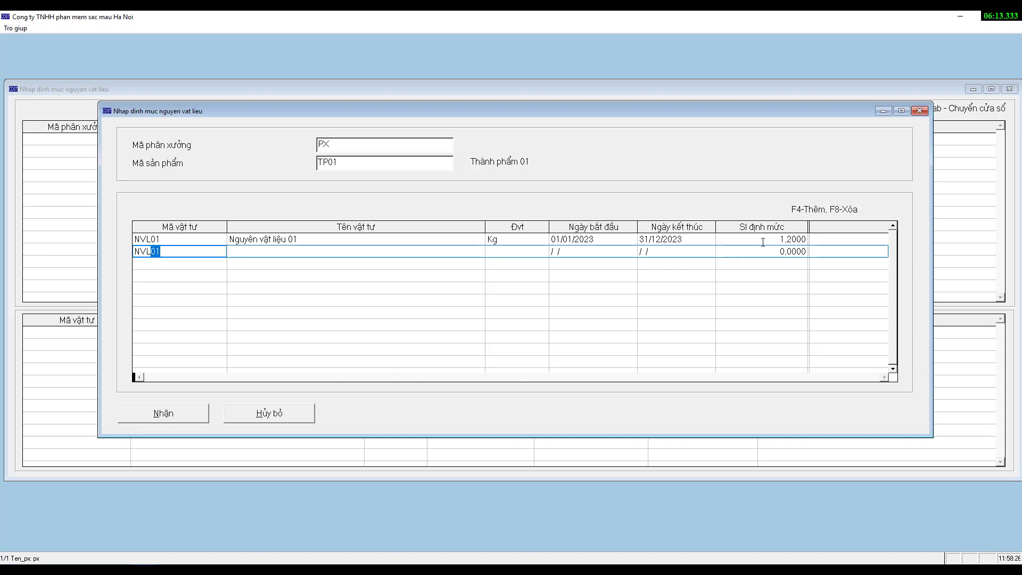
type("02")
key("Return")
type("01012023")
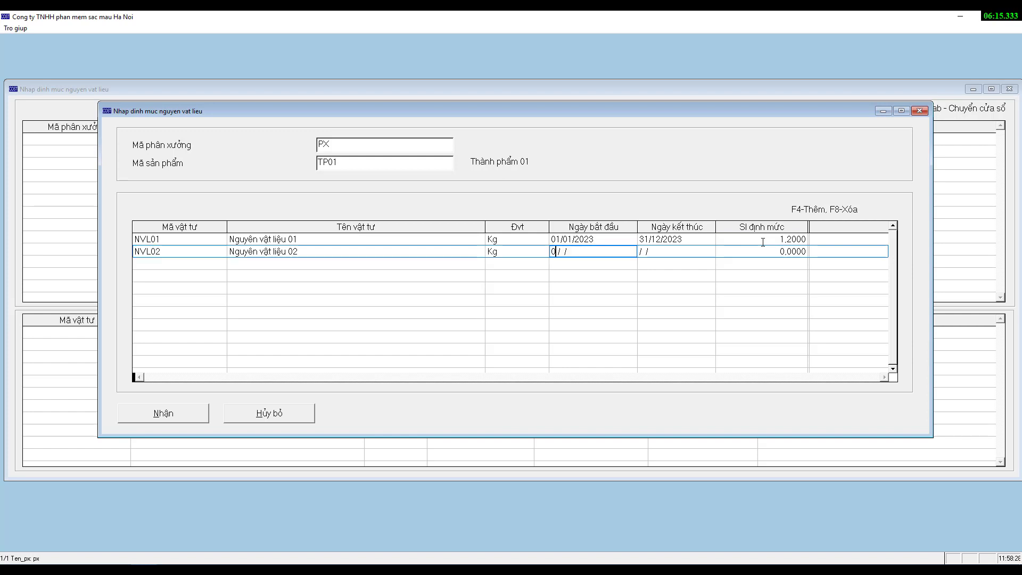
key("Return")
type("31122023")
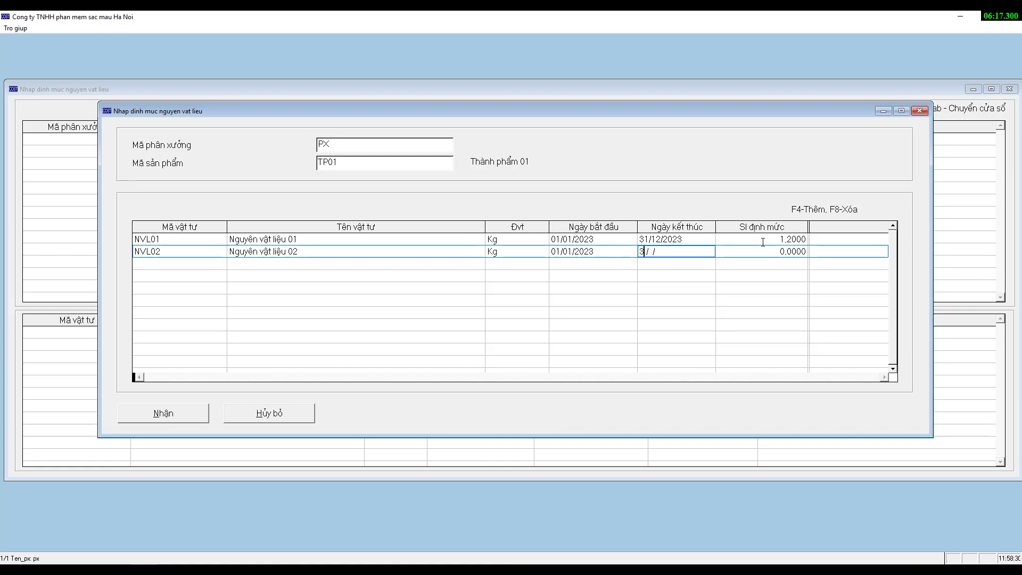
key("Return")
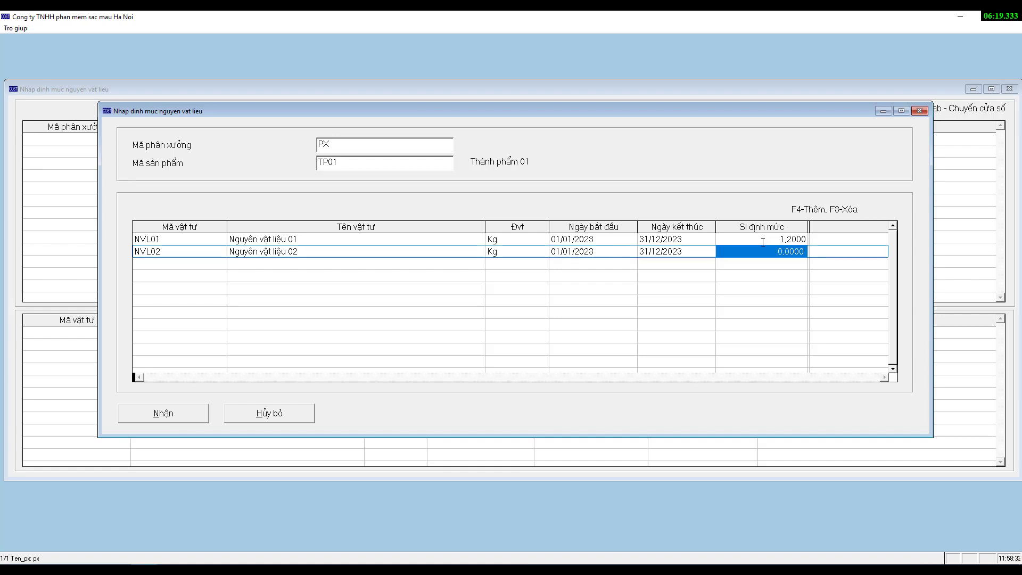
type("0,4")
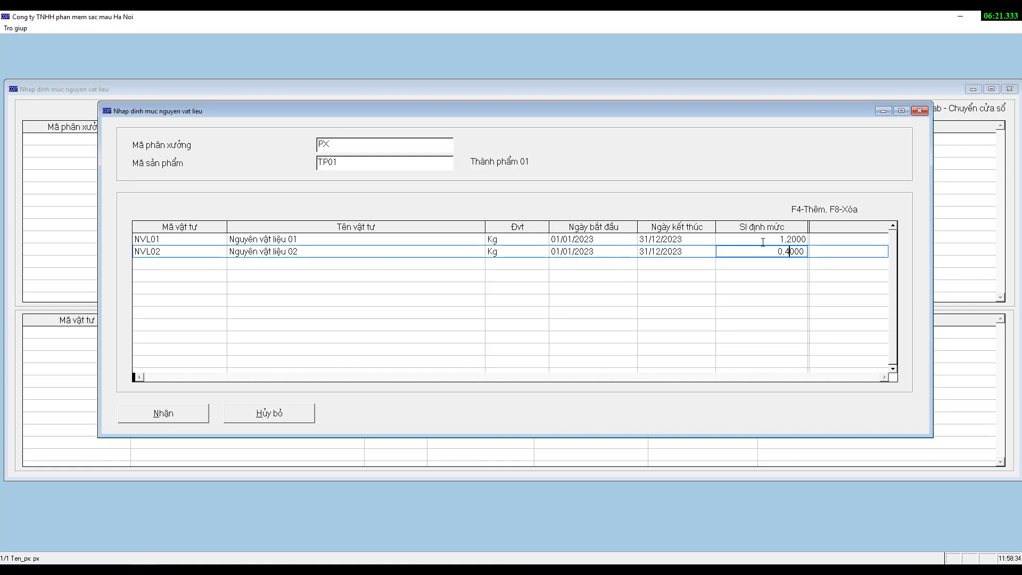
key("Return")
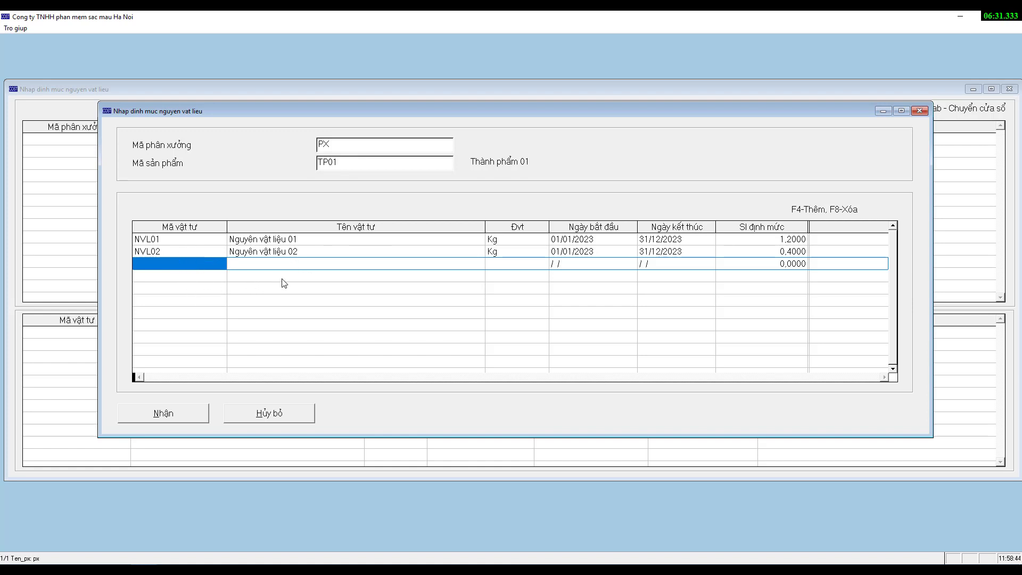
End material entry without another row and save the norm record for product TP01
key("Escape")
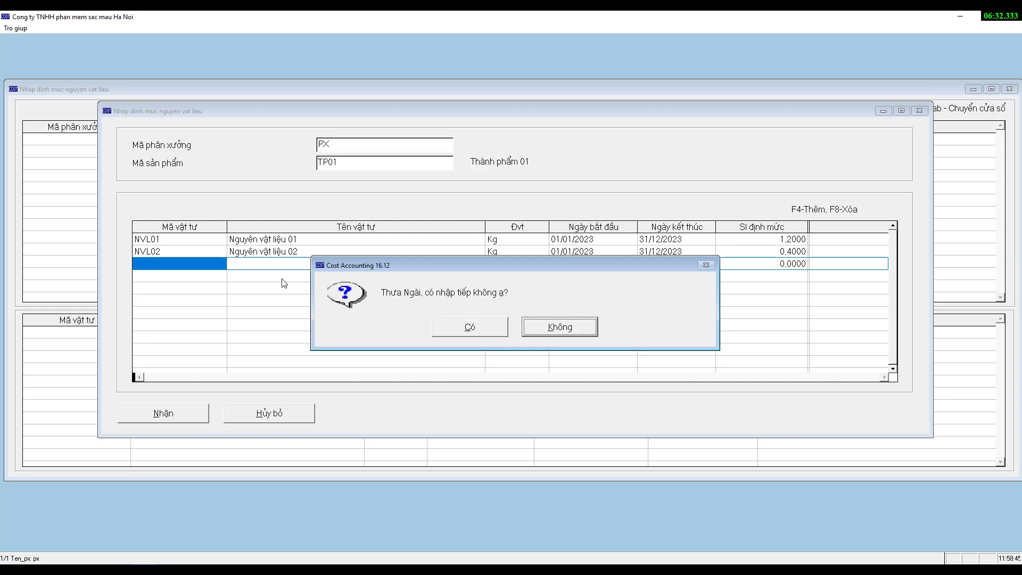
left_click(568, 332)
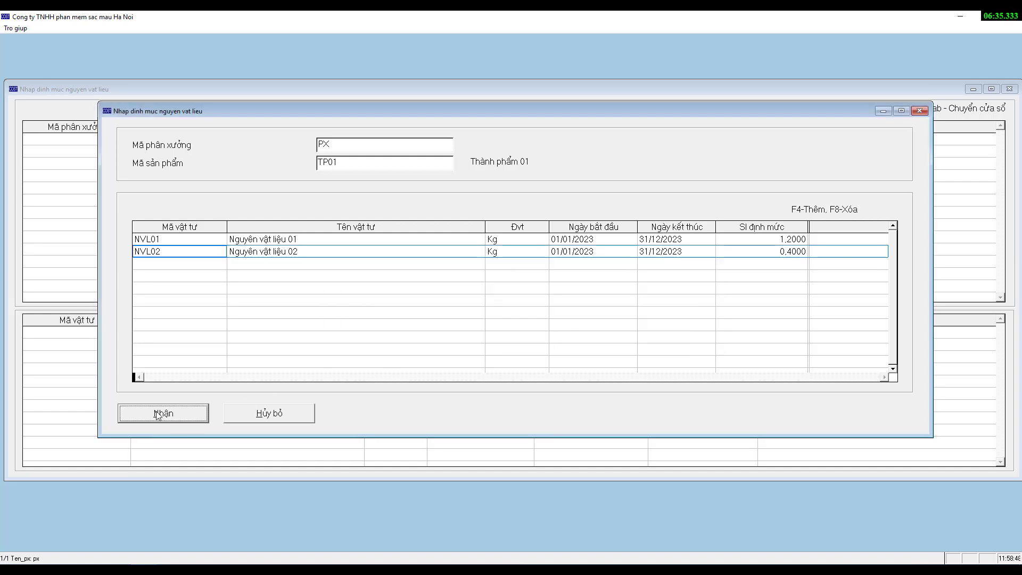
left_click(173, 420)
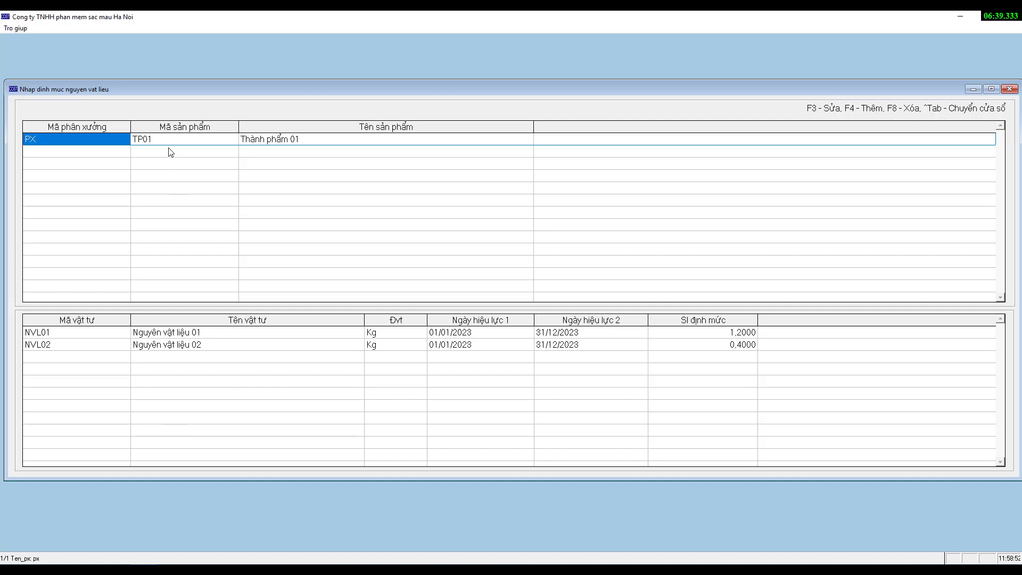
Create another norm record for workshop PX based on the TP01 record, with product code TP02
key("F3")
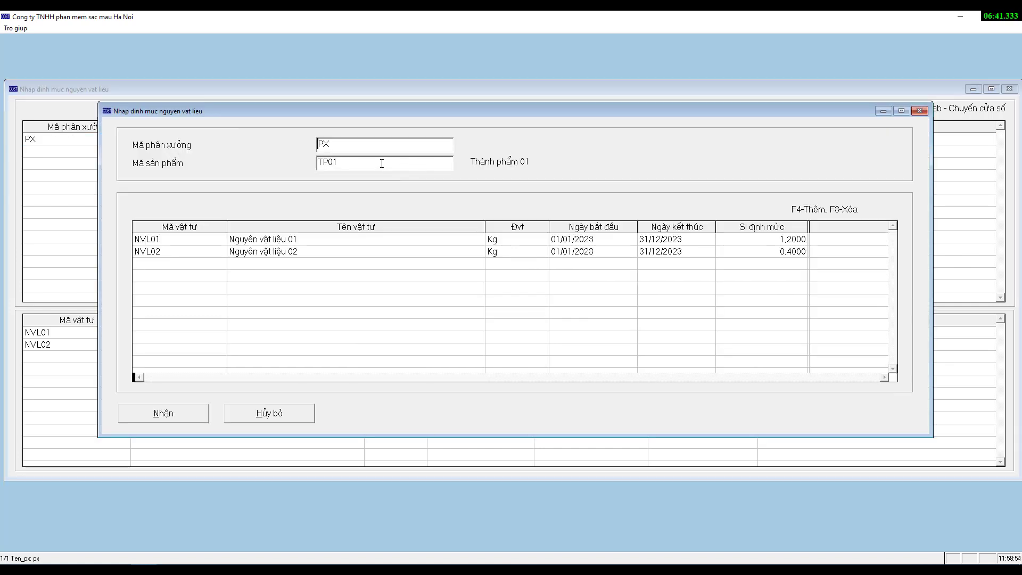
key("Escape")
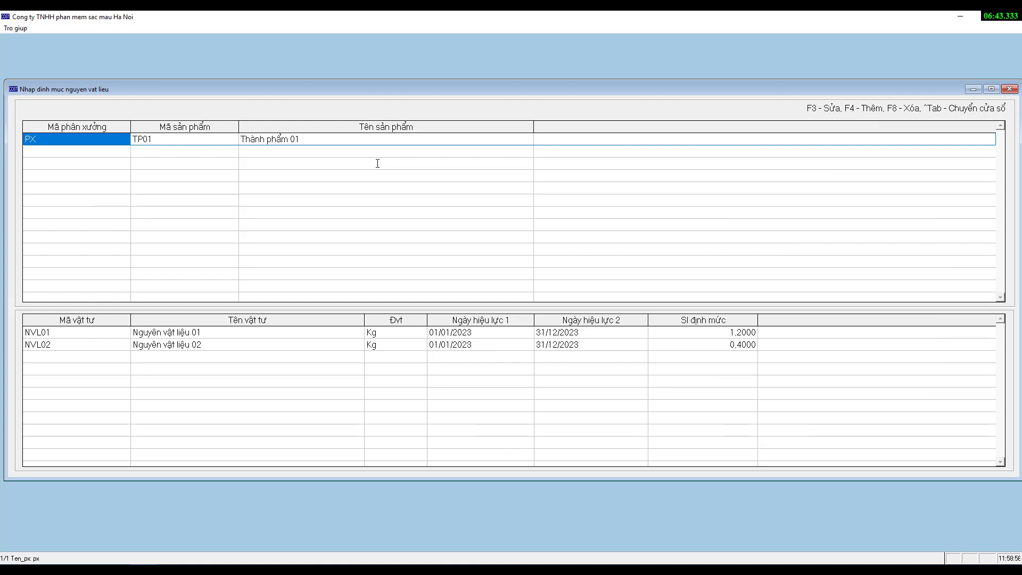
key("F3")
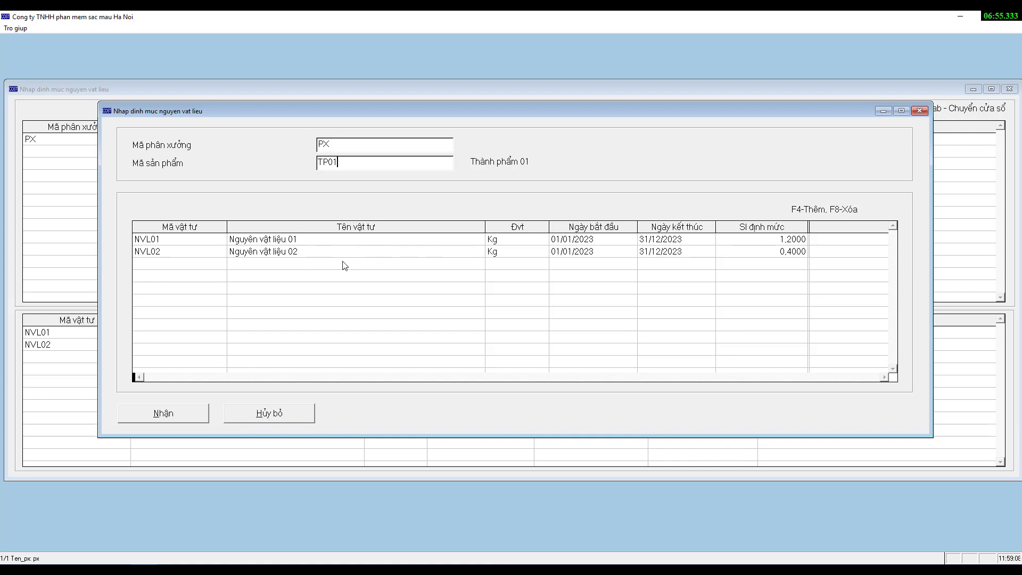
type("2")
key("Return")
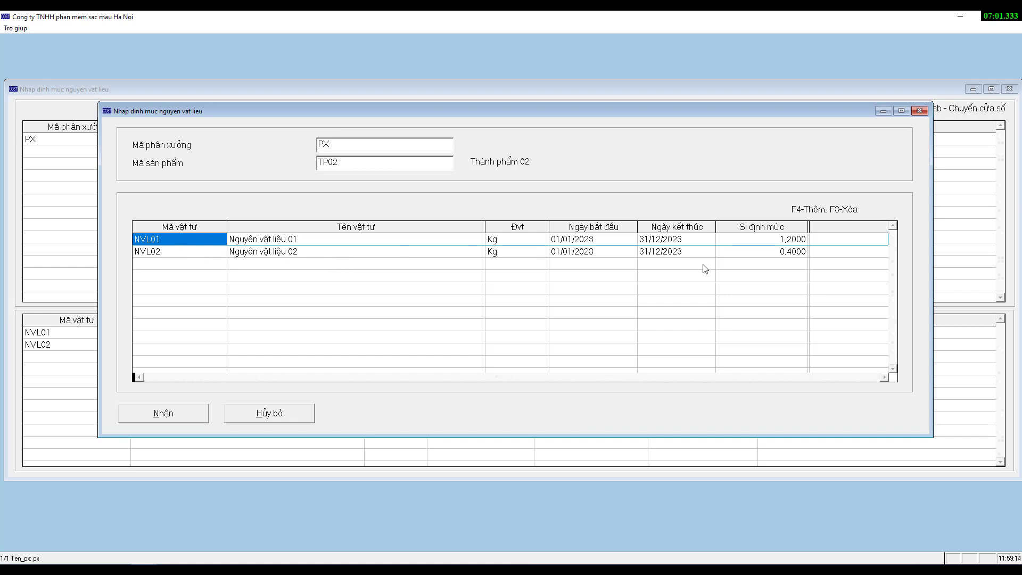
Set the norm quantity of material NVL01 to 1 for product TP02
left_click(733, 241)
double_click(765, 242)
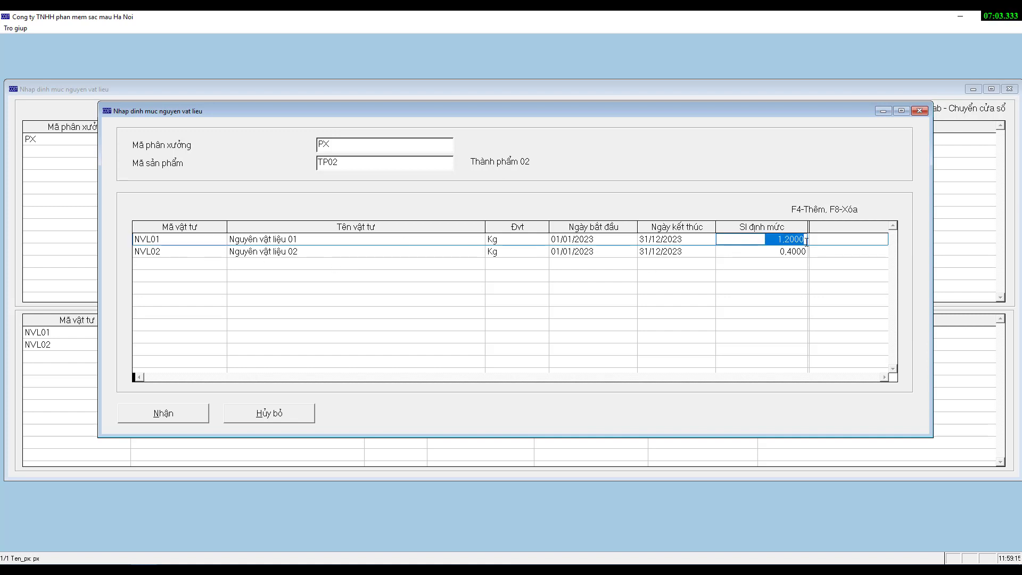
type("1")
key("Return")
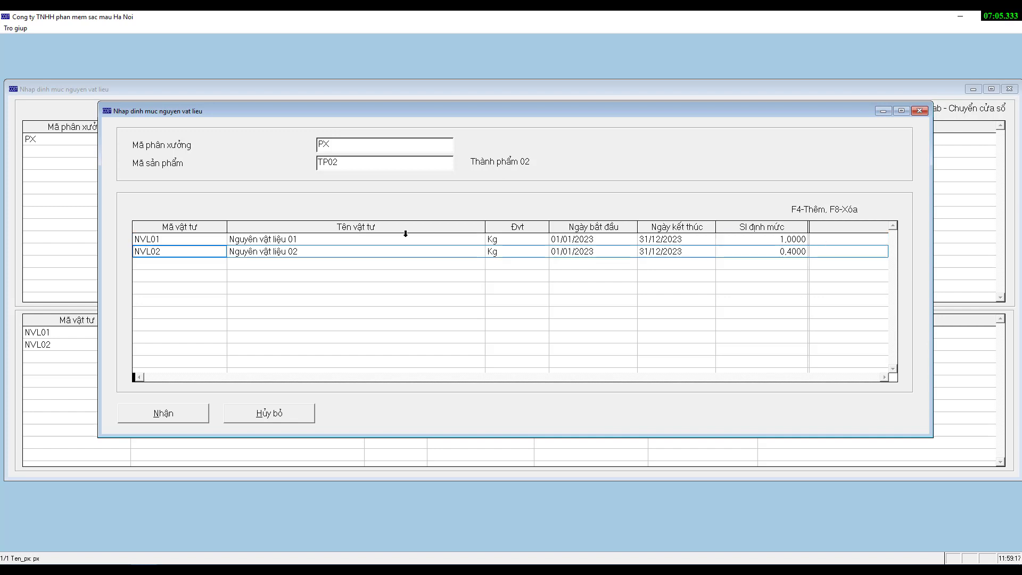
Replace the second material with NVL03, keep its dates and set its norm quantity to 0,5
left_click(171, 252)
key("BackSpace")
type("3")
key("Return")
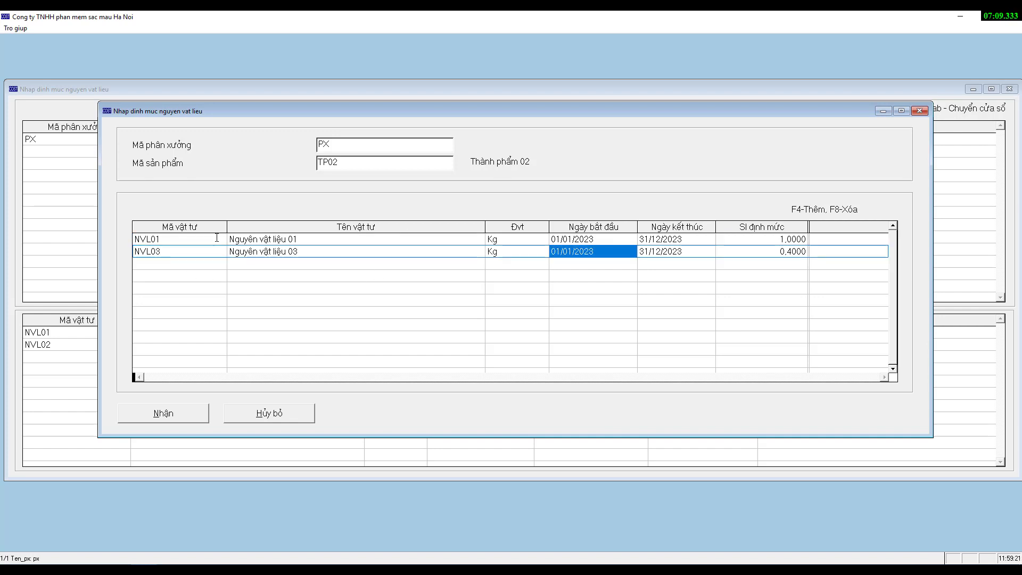
key("Return")
key("Return")
type("0")
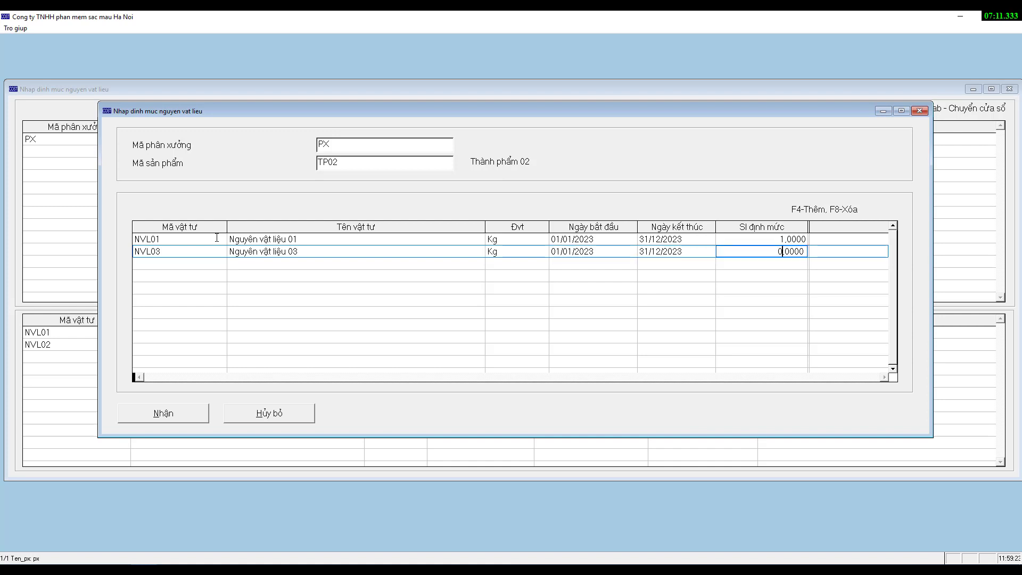
type(",5")
key("Return")
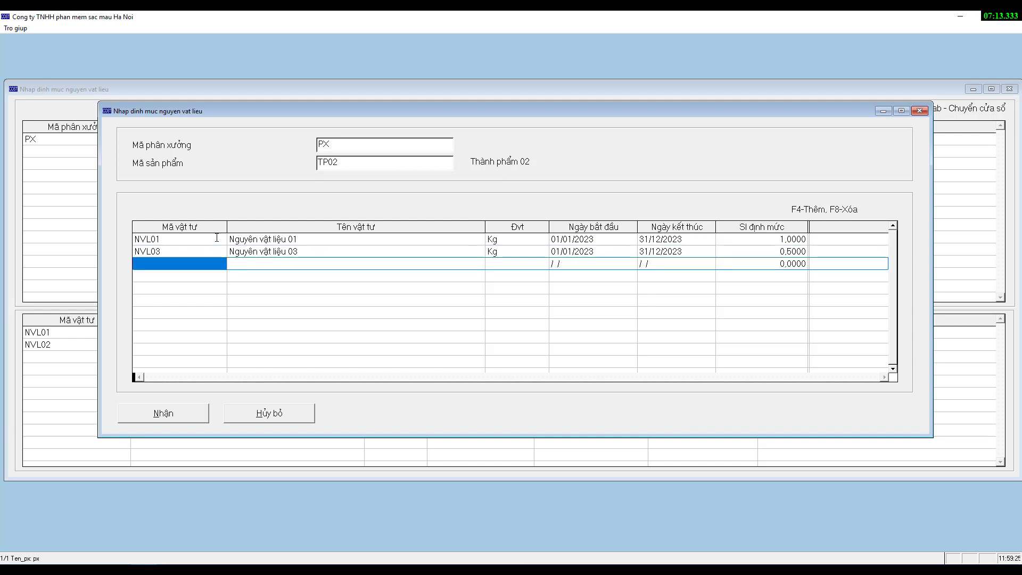
End material entry without another row and save the norm record for product TP02
key("Escape")
key("Tab")
key("Return")
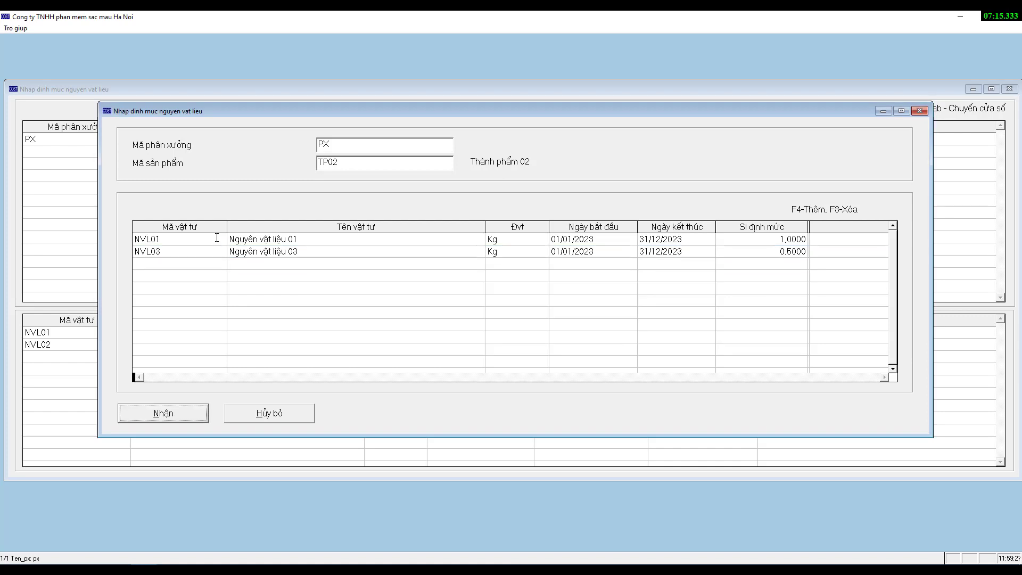
Compare the material norms of products TP01 and TP02 in the norm list
left_click(166, 152)
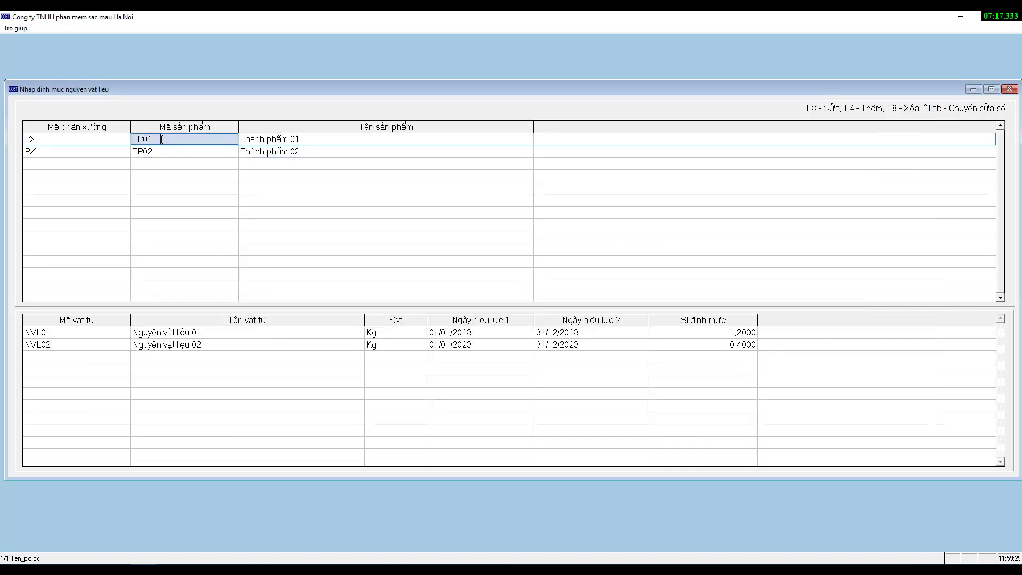
left_click(165, 150)
left_click(166, 140)
left_click(173, 151)
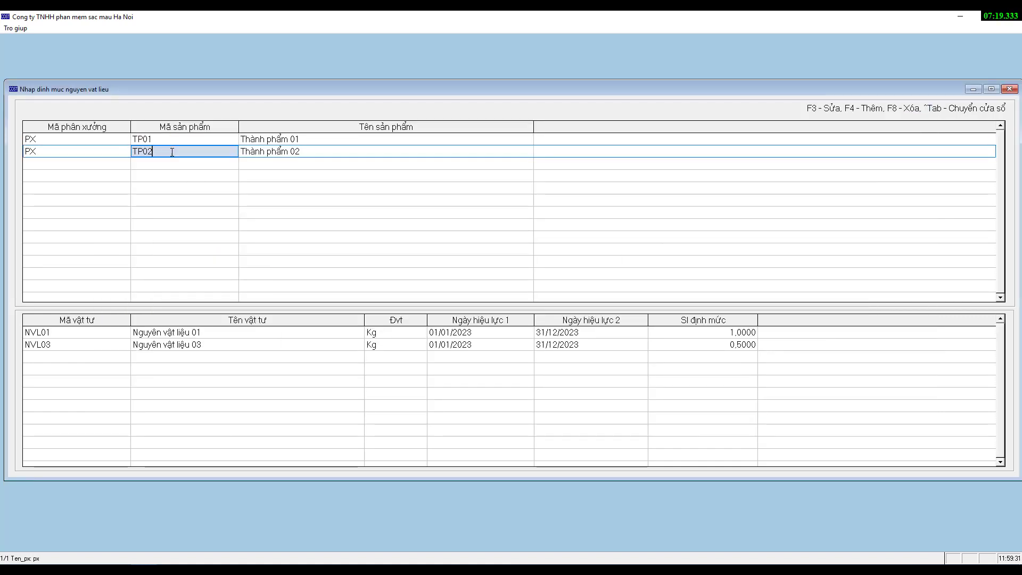
Review the norm record of product TP01, including its workshop code, product code and materials, and leave the norm list
left_click(170, 144)
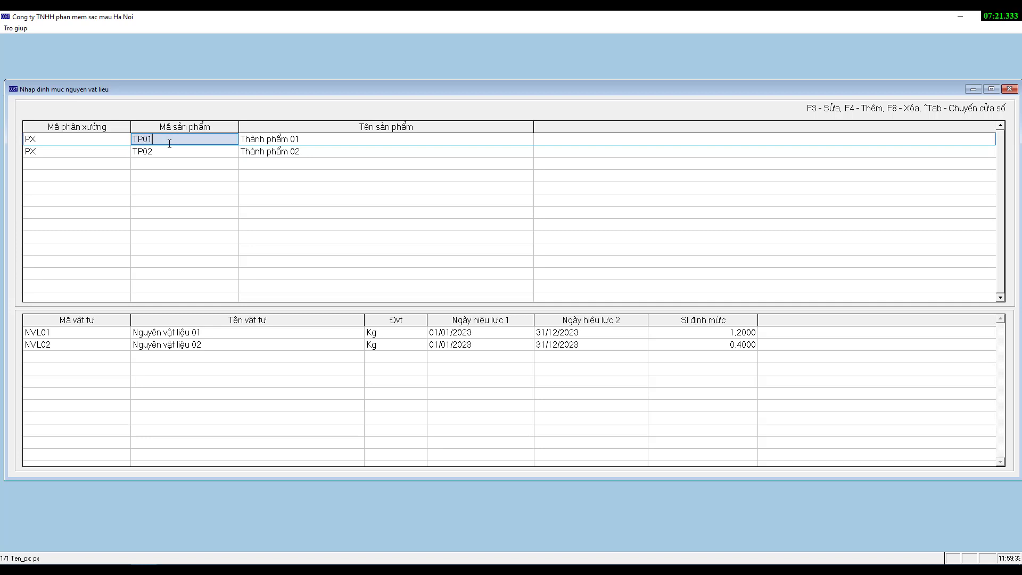
key("F3")
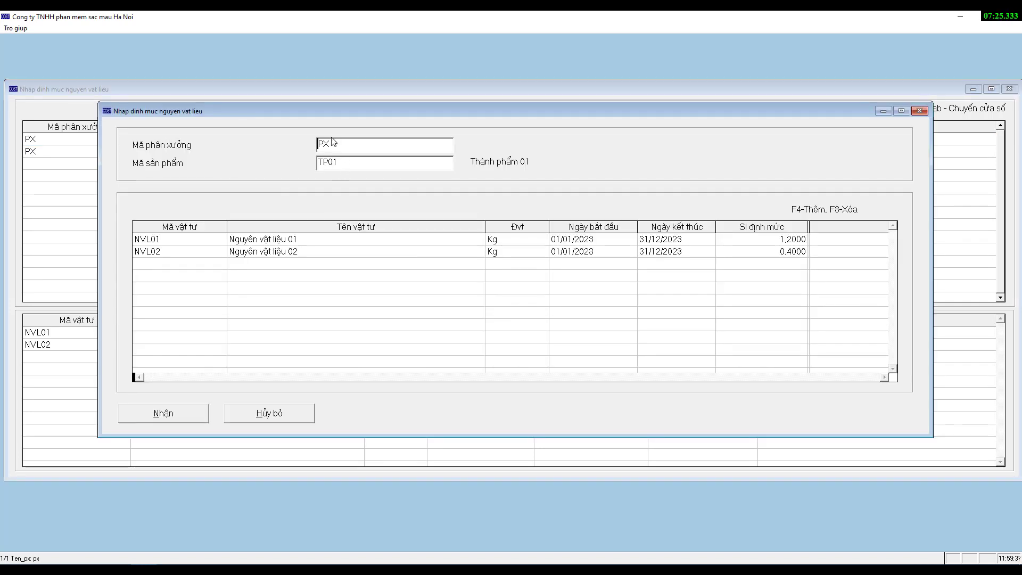
left_click_drag(334, 142, 298, 141)
left_click_drag(344, 164, 287, 161)
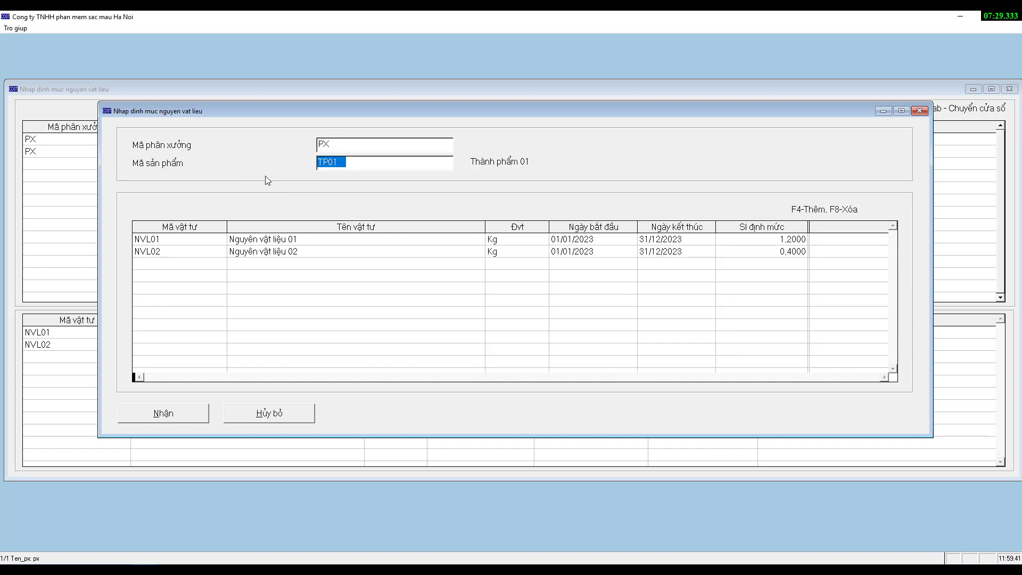
left_click(175, 239)
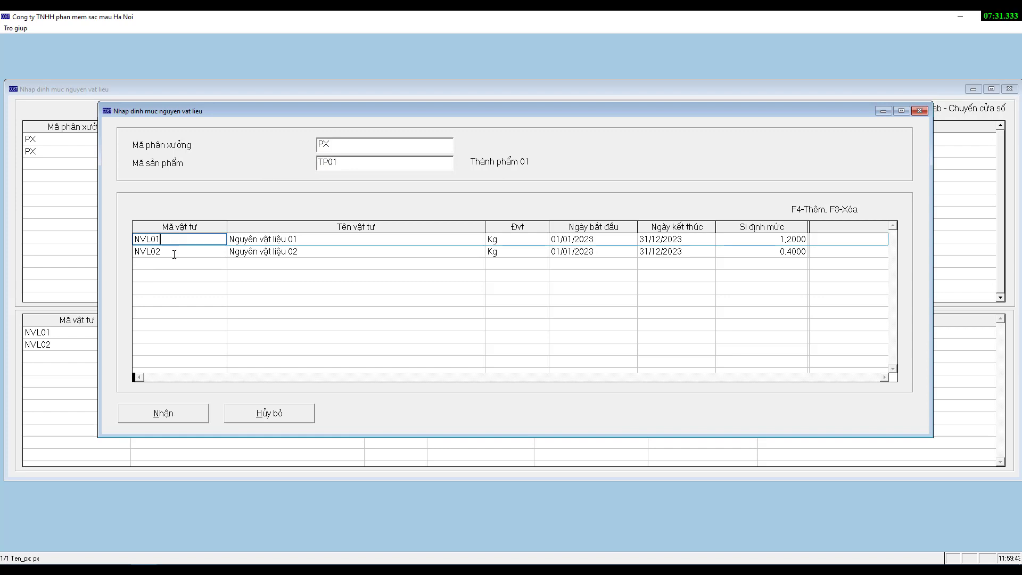
key("Down")
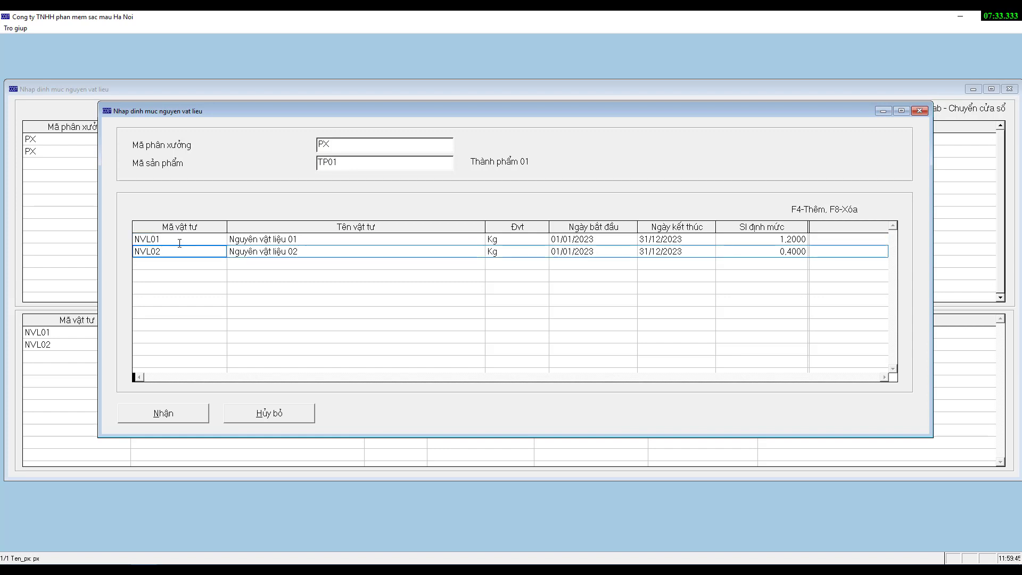
key("Escape")
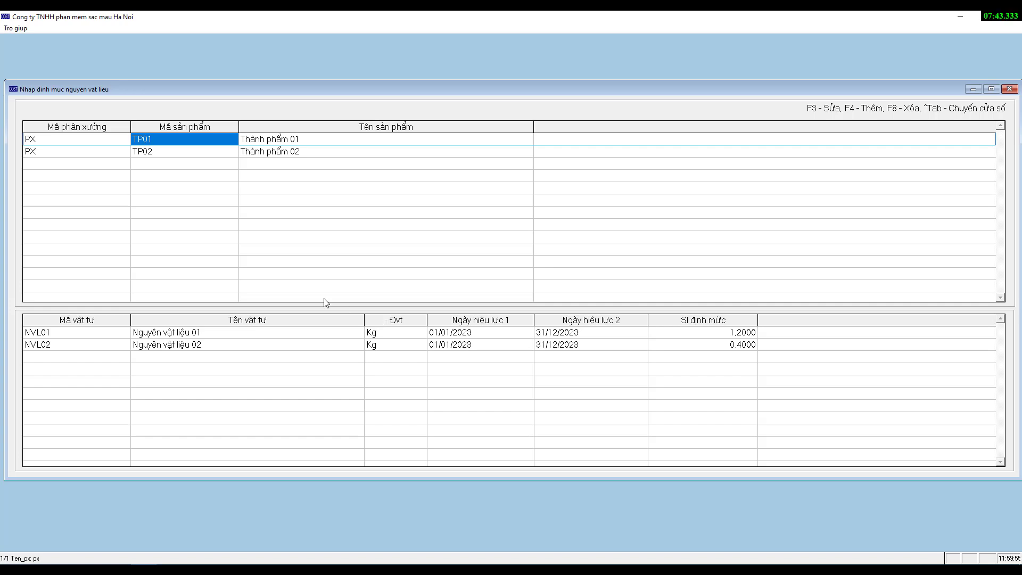
key("Escape")
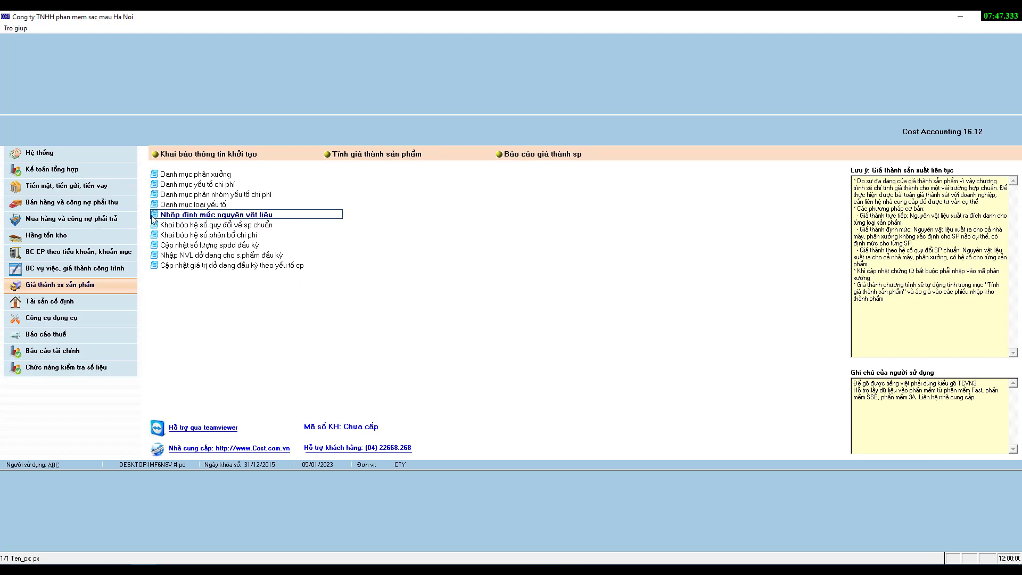
Open the cost element catalogue (Danh mục yếu tố chi phí) and look over the NVL and CP NC elements
left_click(219, 187)
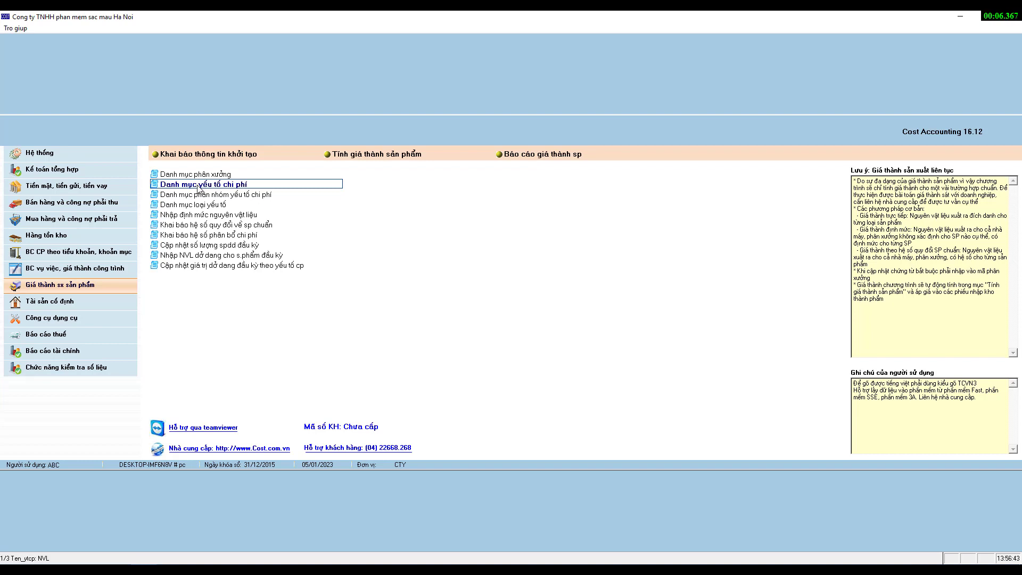
left_click(201, 188)
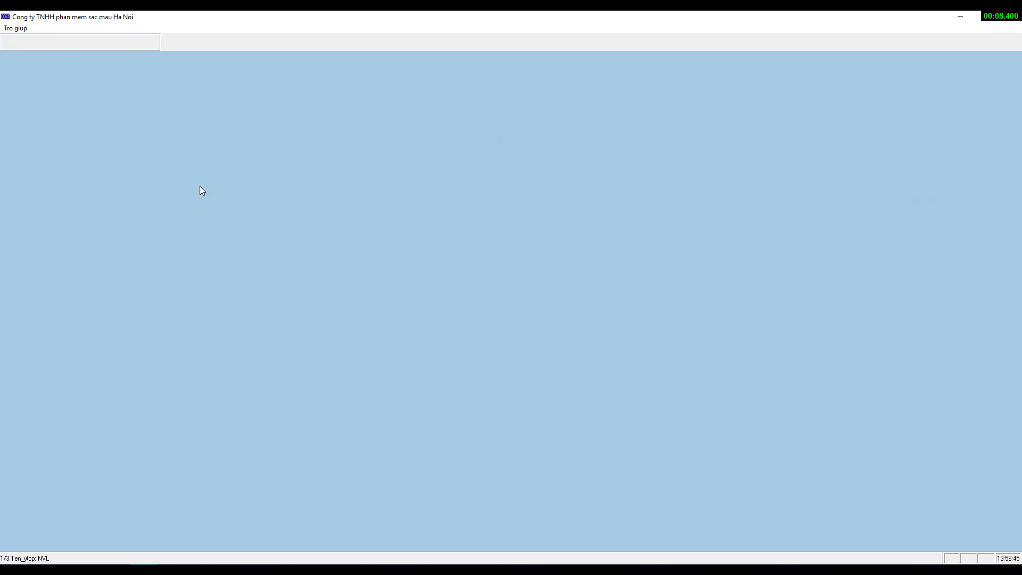
left_click(68, 94)
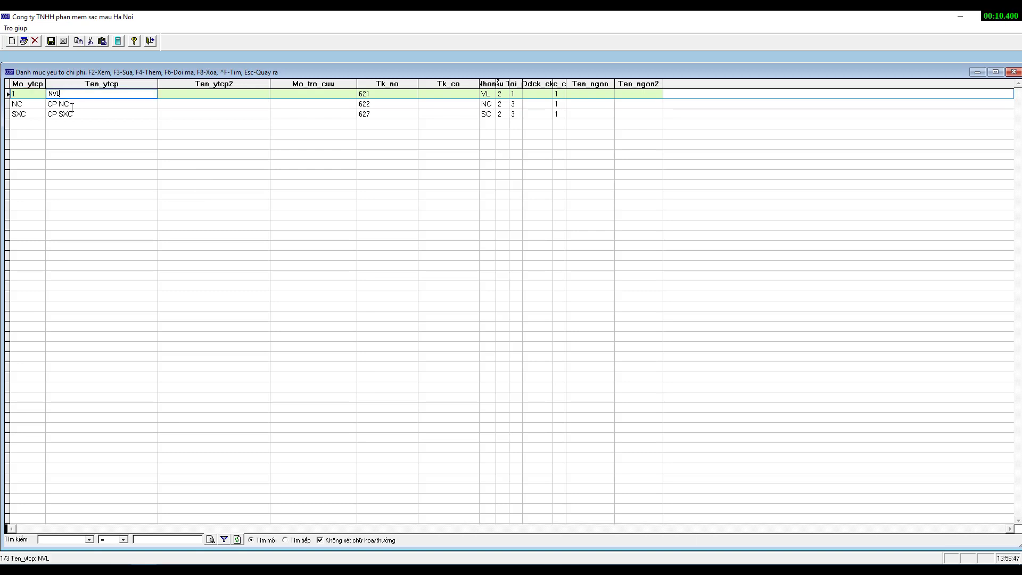
left_click(69, 103)
left_click(68, 93)
Review the NVL cost element's debit account, name, and cost collection and allocation types, then accept the record unchanged
key("F3")
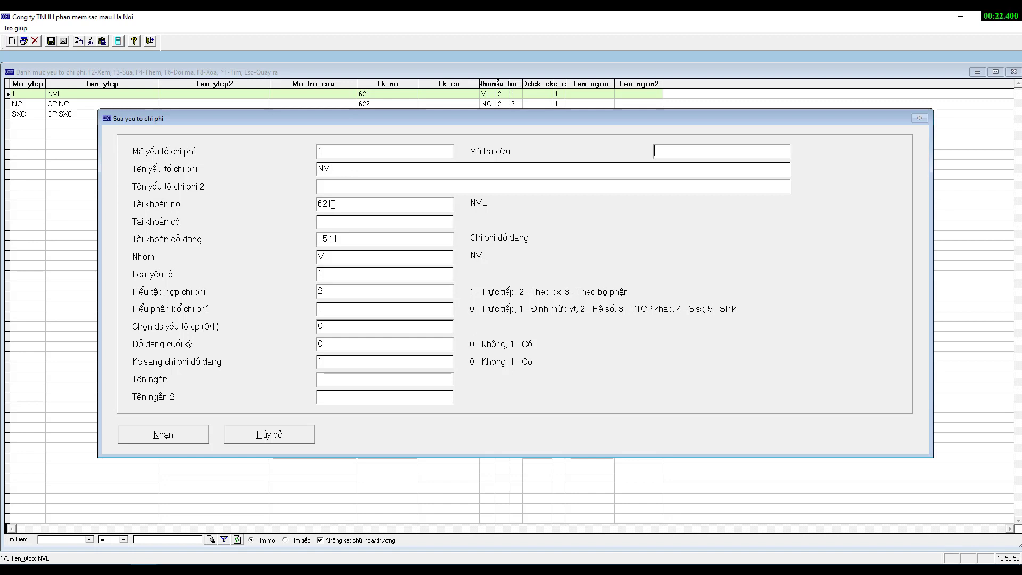
left_click(333, 205)
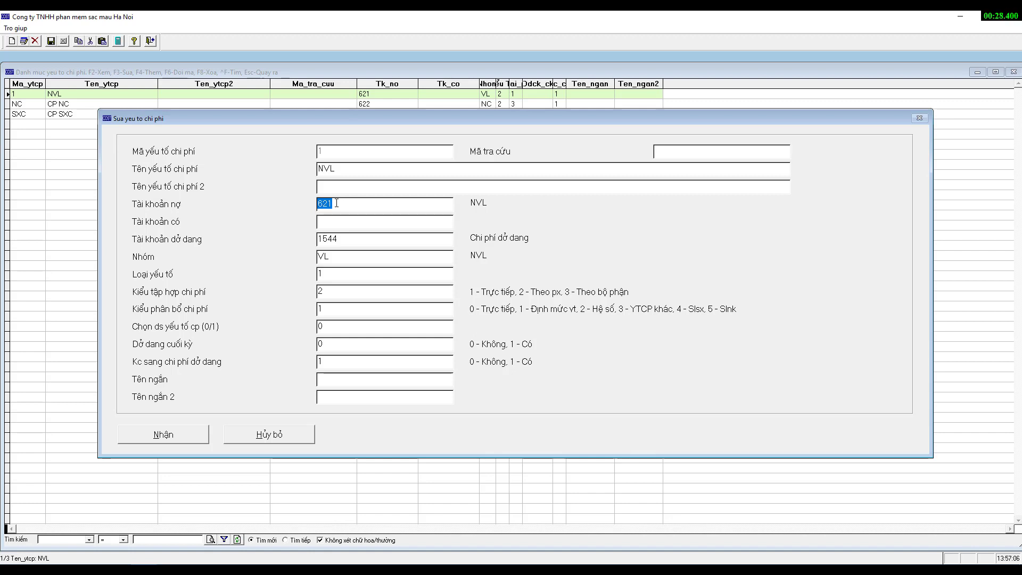
left_click_drag(336, 203, 315, 201)
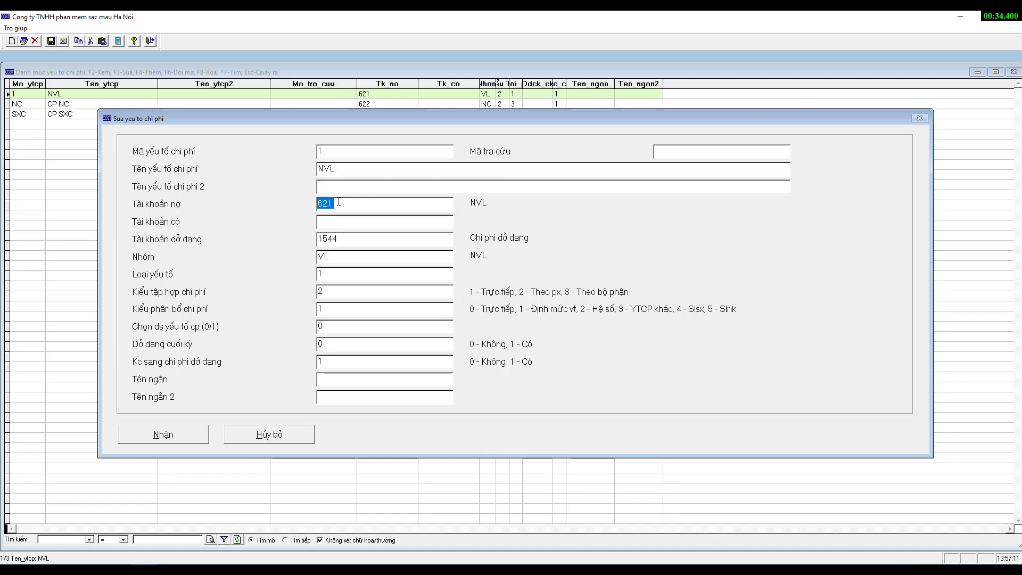
left_click(336, 169)
left_click_drag(337, 169, 313, 169)
left_click(308, 198)
left_click(334, 291)
left_click(318, 290)
key("Return")
left_click(159, 433)
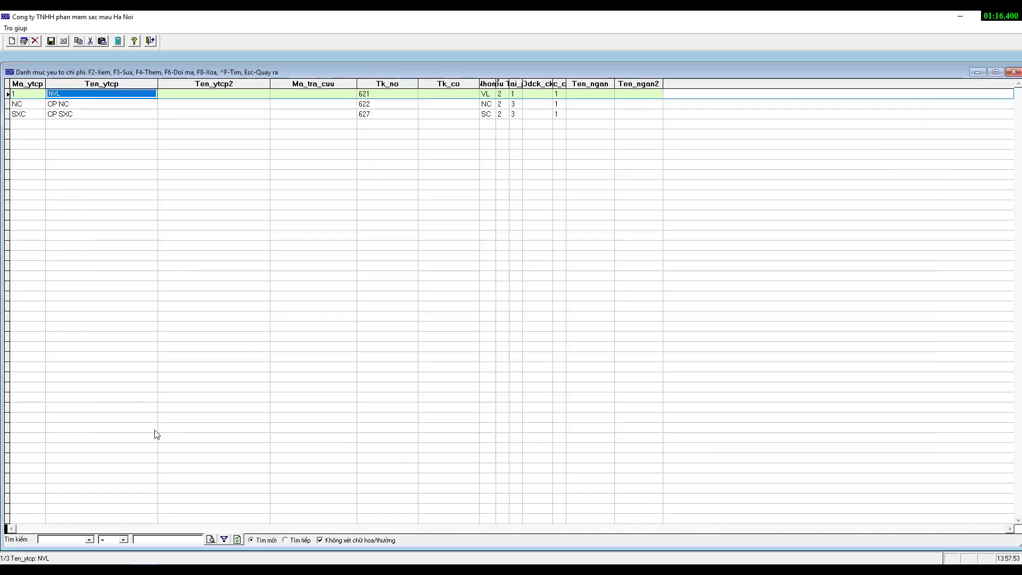
Review the CP NC cost element's debit account and its cost collection and allocation types, then close it without saving
double_click(92, 104)
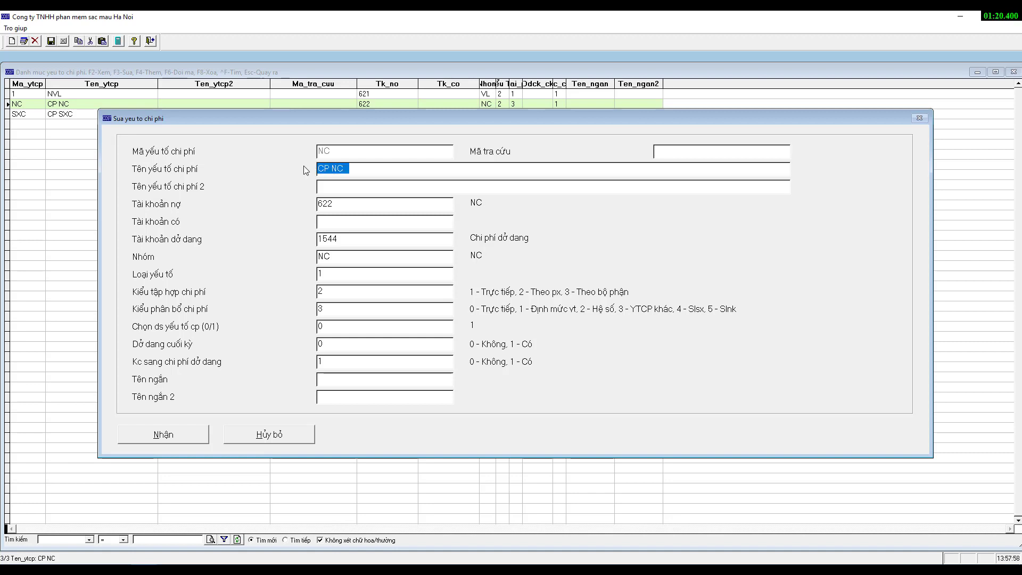
key("Return")
key("Return")
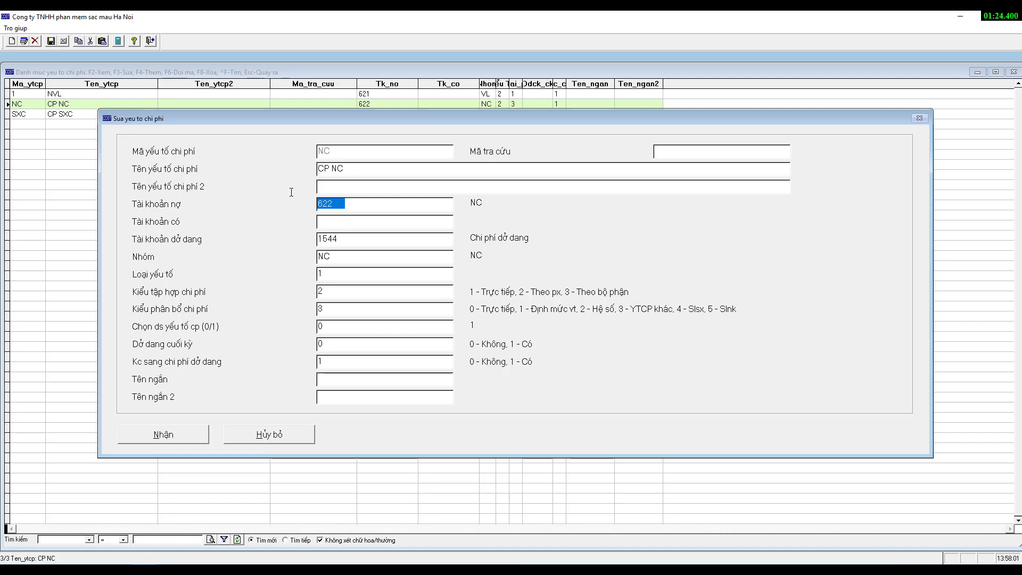
left_click(324, 291)
key("Return")
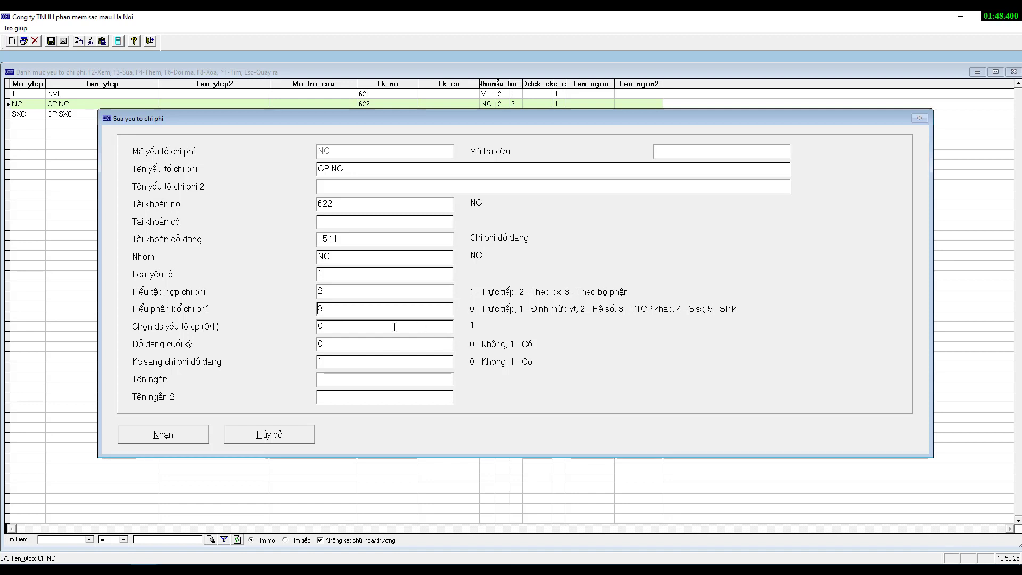
left_click(249, 437)
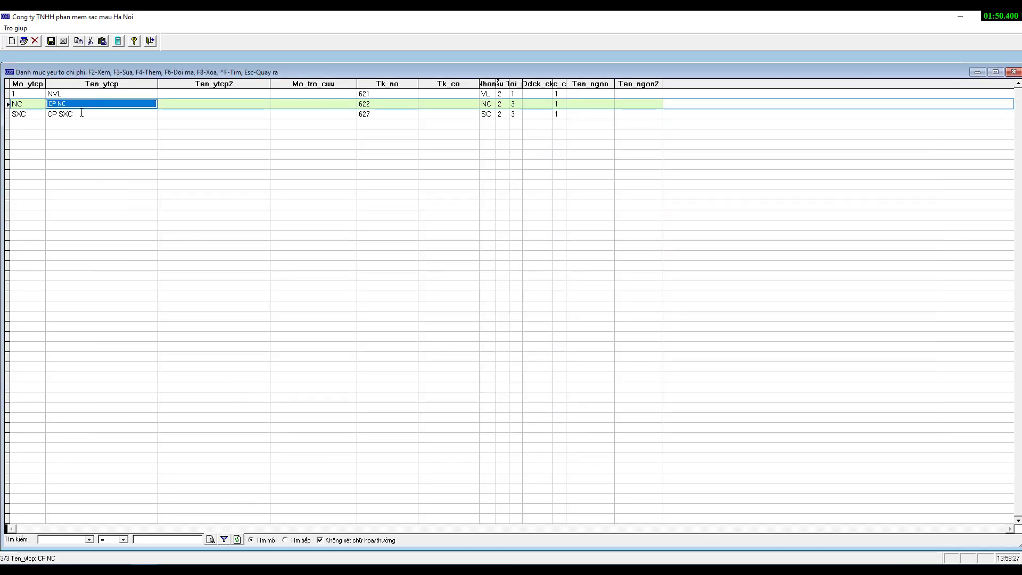
Review the CP SXC cost element's debit account and settings, then close it without saving
key("Down")
key("F3")
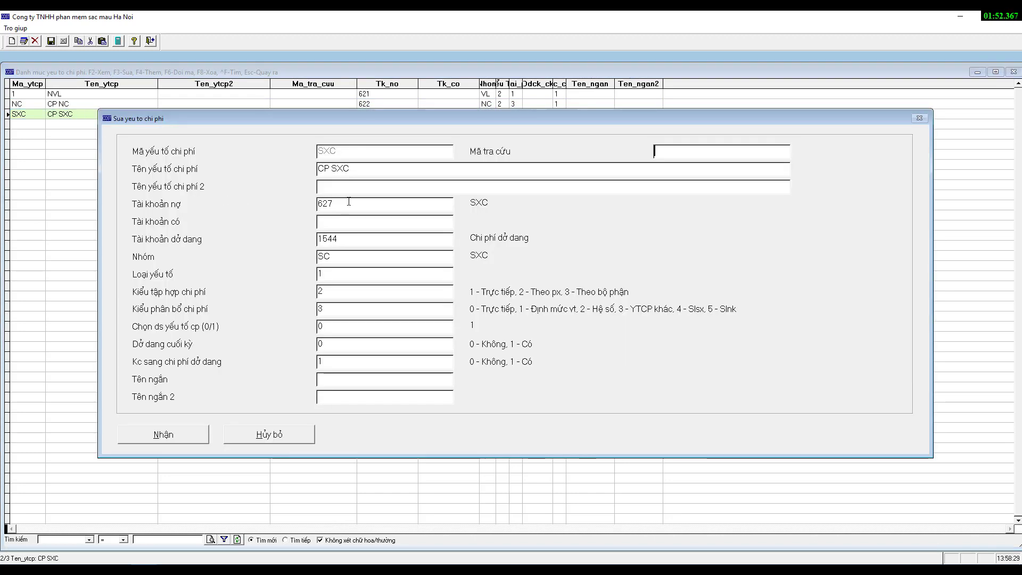
left_click(349, 201)
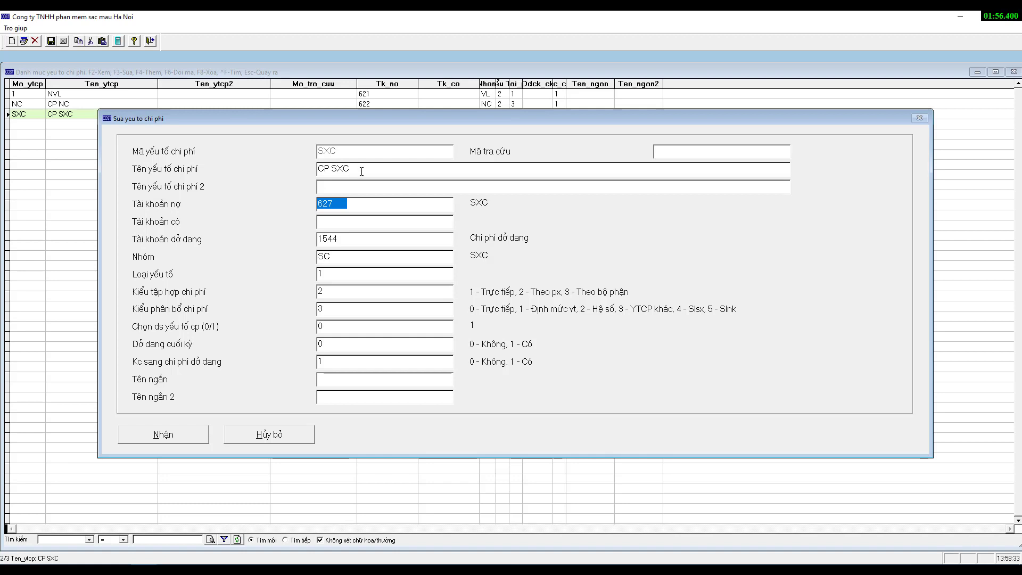
left_click_drag(339, 205, 301, 204)
left_click(336, 204)
left_click(305, 438)
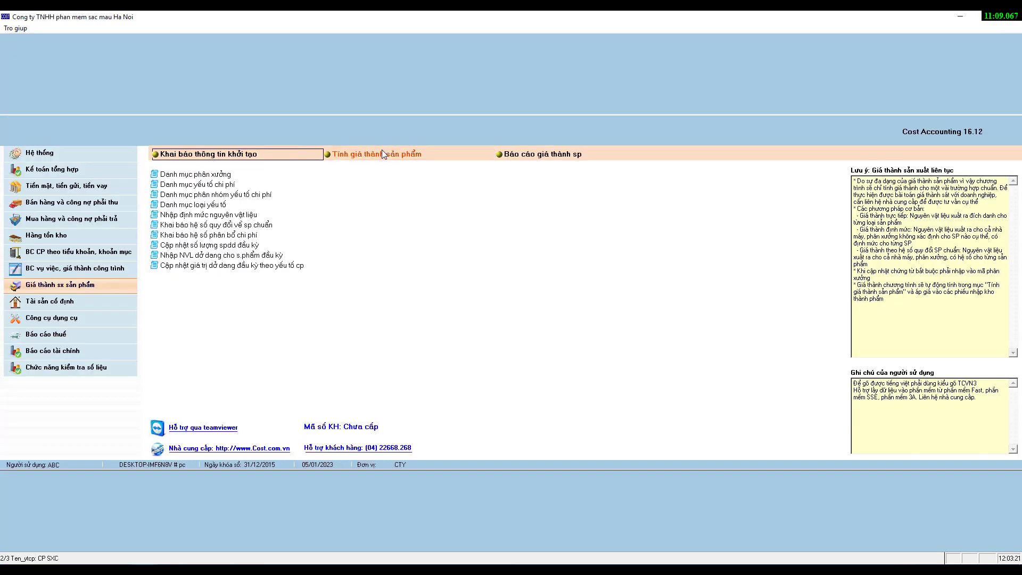
Look over the product costing functions, then open the inventory issue voucher PX3 and review its four material lines
left_click(382, 154)
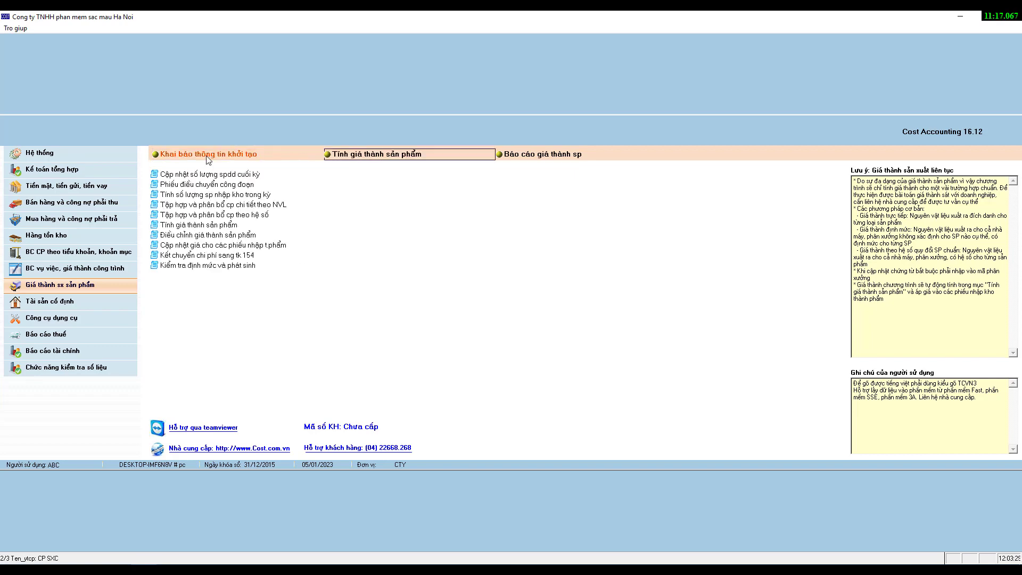
left_click(75, 237)
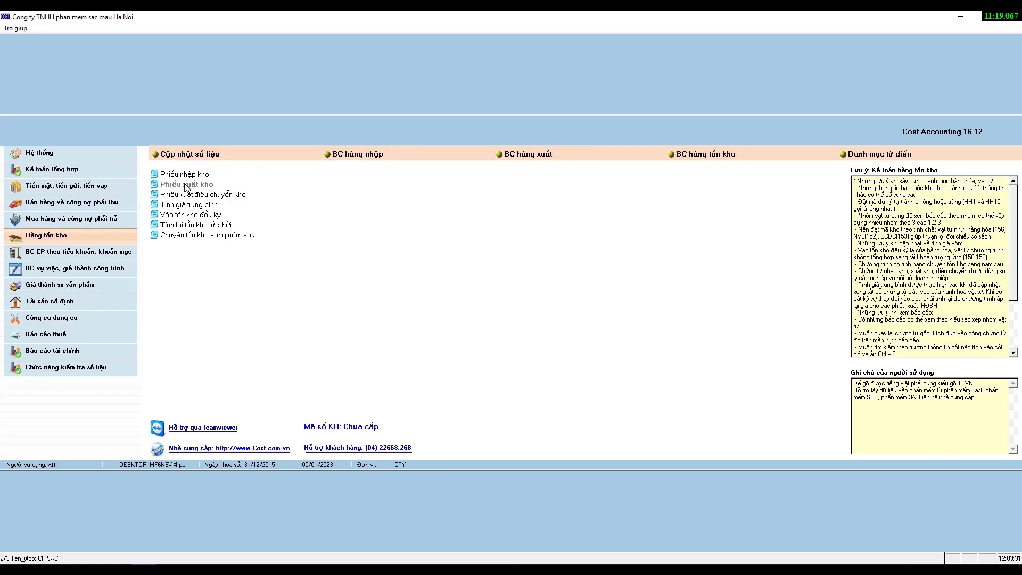
left_click(194, 187)
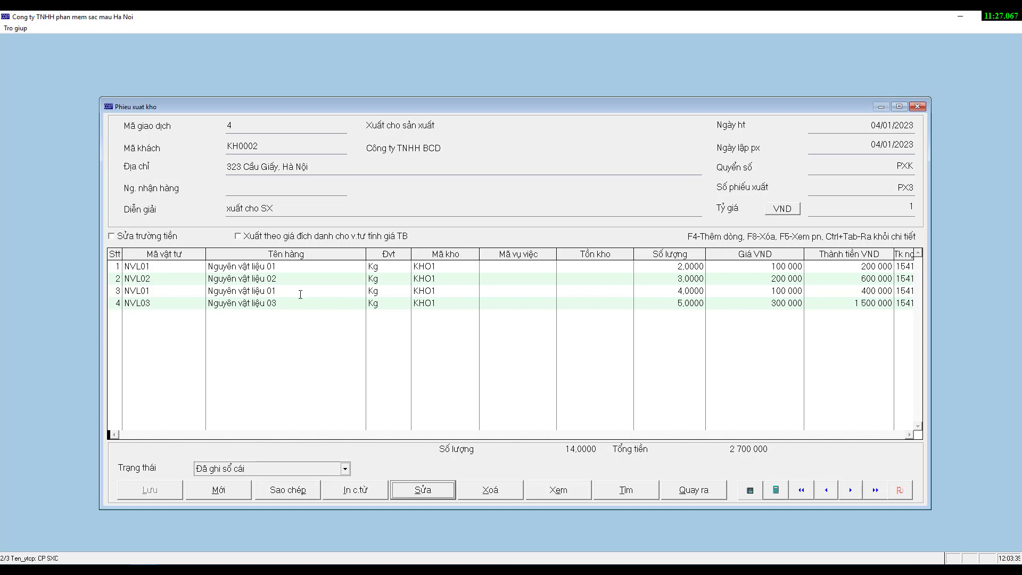
left_click(223, 268)
left_click(253, 281)
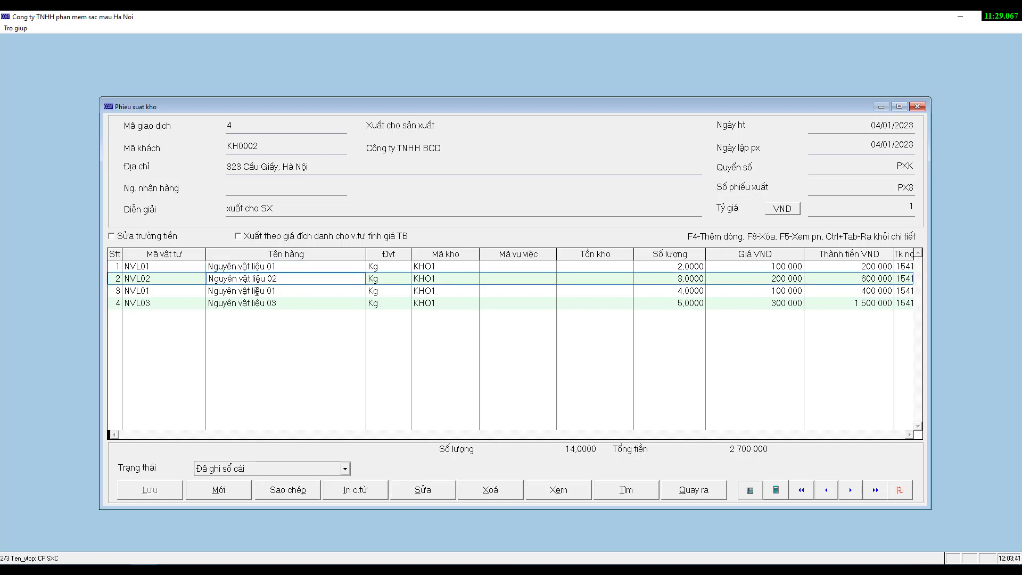
left_click(256, 292)
left_click(261, 303)
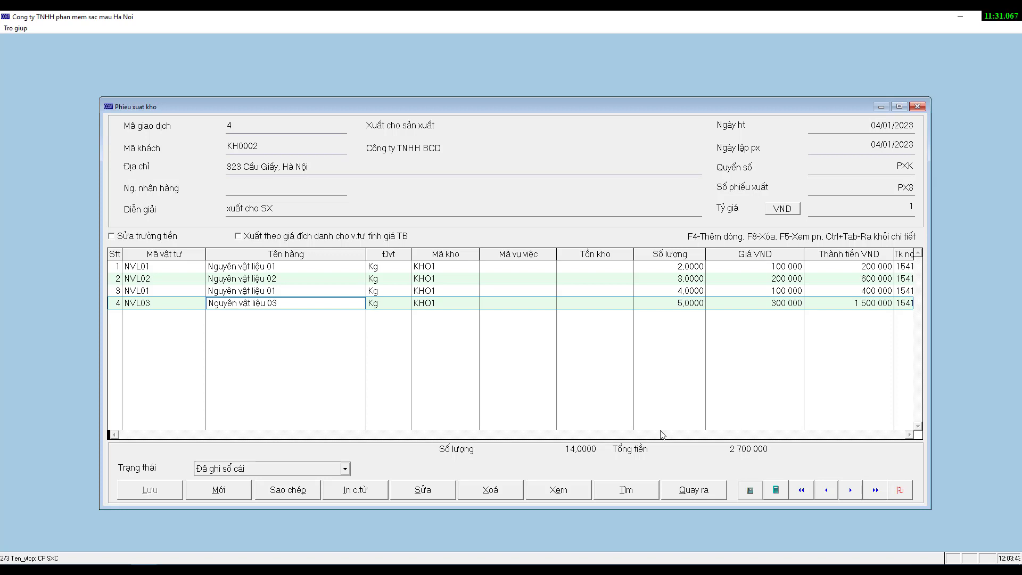
Open issue voucher PX3 for editing and advance along its first material line to the workshop code
left_click(421, 489)
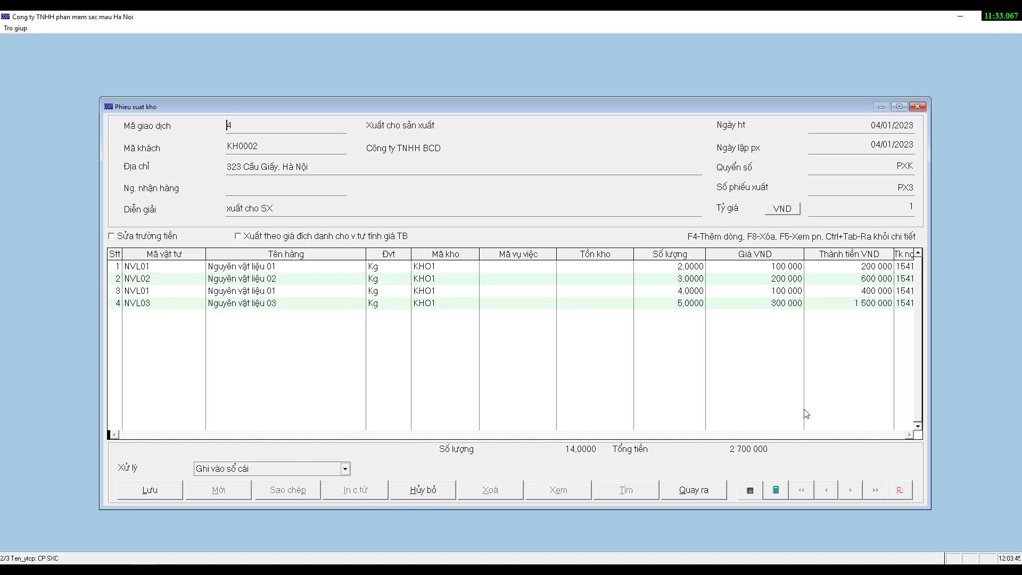
left_click(271, 266)
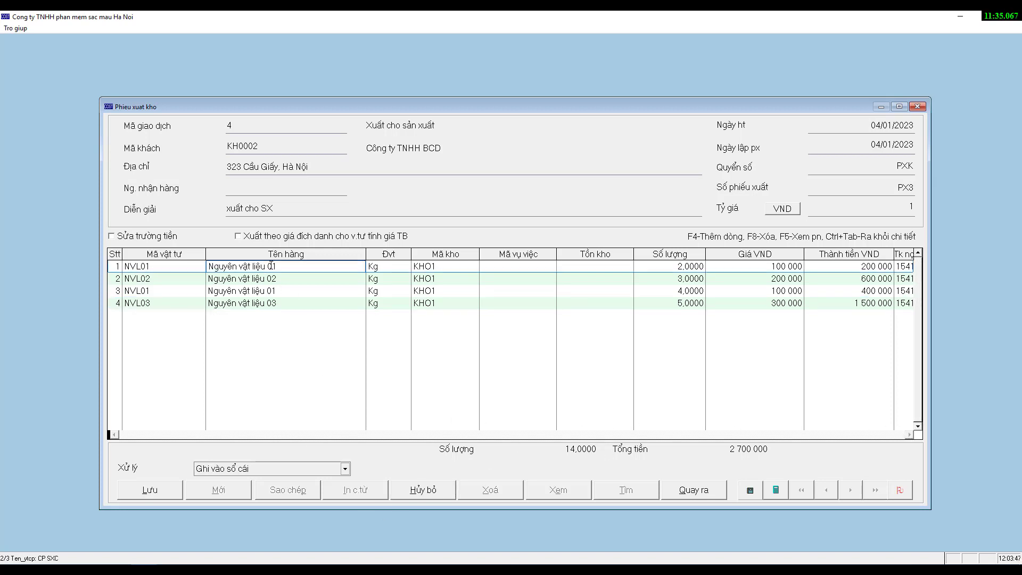
key("Return")
key("Return")
key("Return")
key("Return")
key("Return")
key("Return")
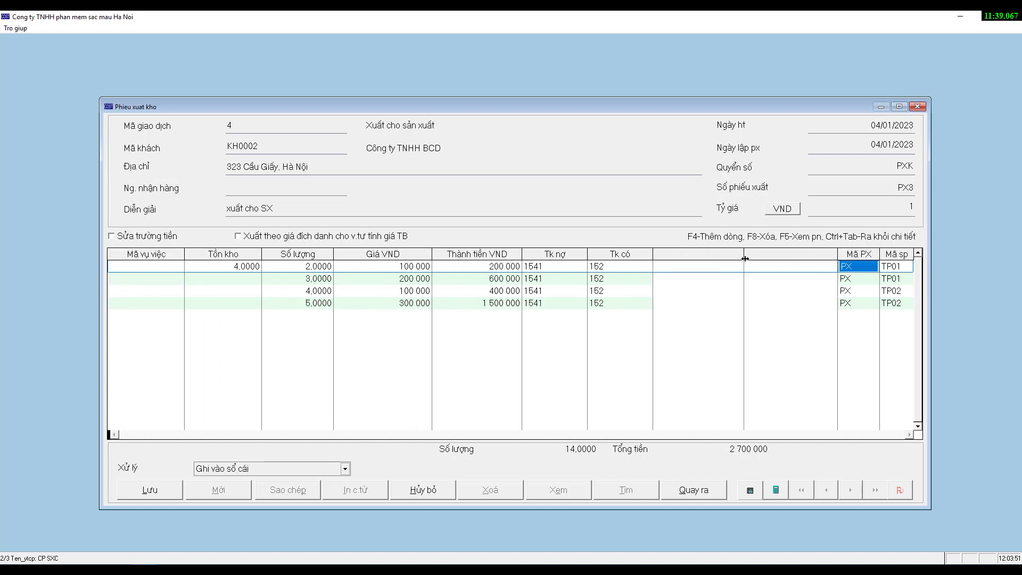
Collapse the two blank columns before Mã PX and check the product codes on the voucher lines
left_click_drag(745, 259, 659, 263)
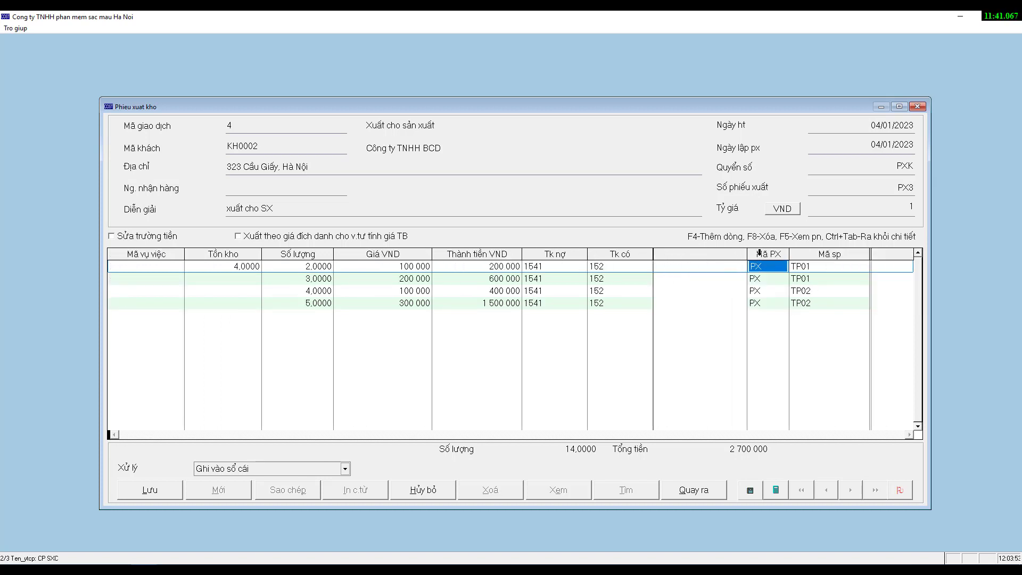
left_click_drag(748, 250, 656, 251)
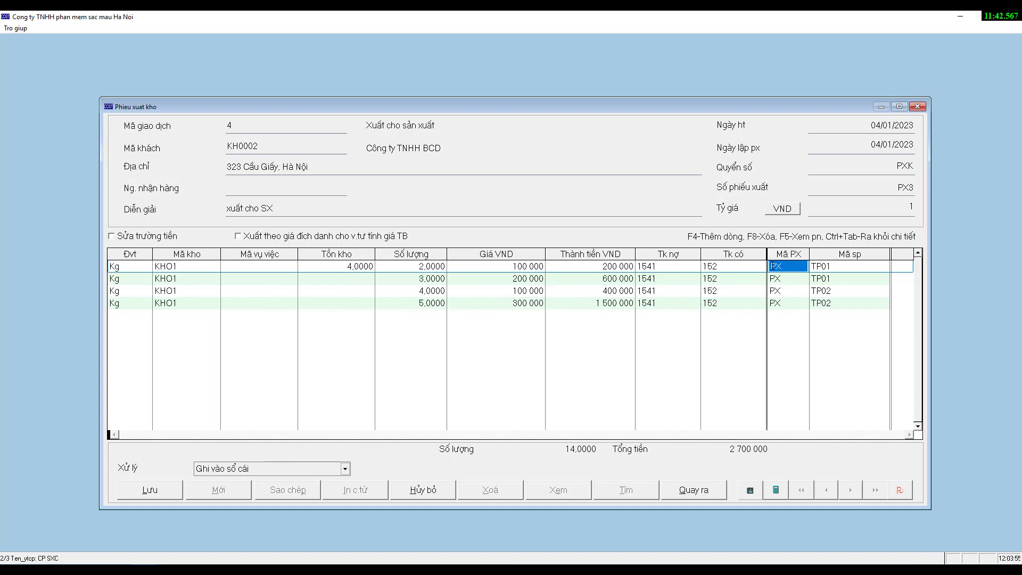
left_click(837, 266)
left_click(842, 277)
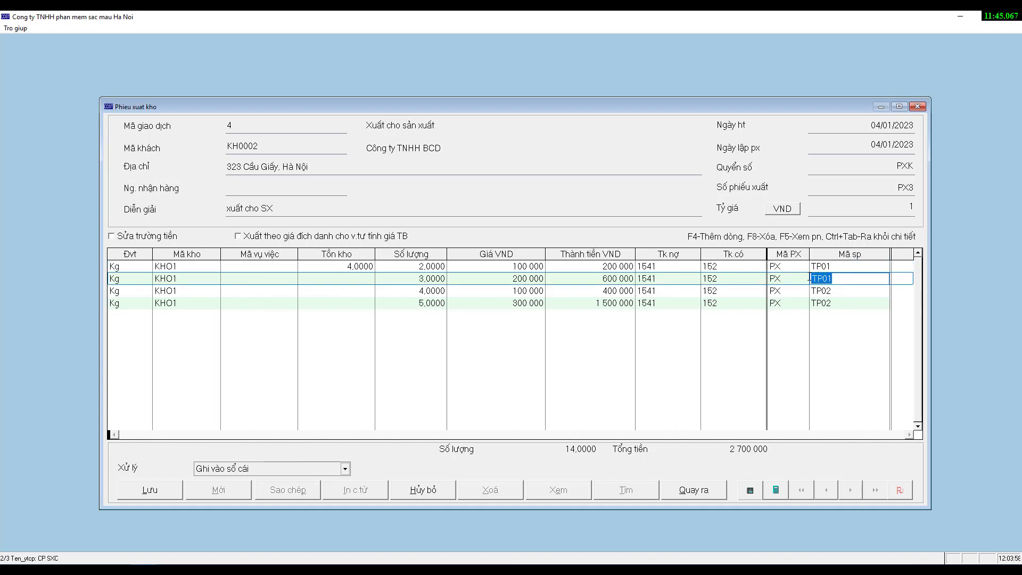
left_click(849, 292)
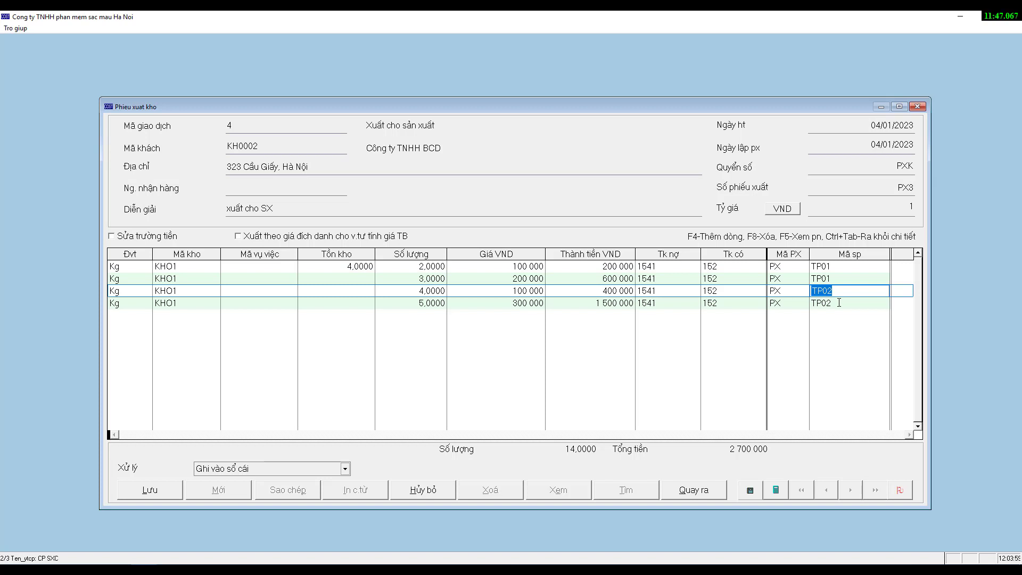
Clear the product codes from all four material lines of issue voucher PX3
left_click(843, 267)
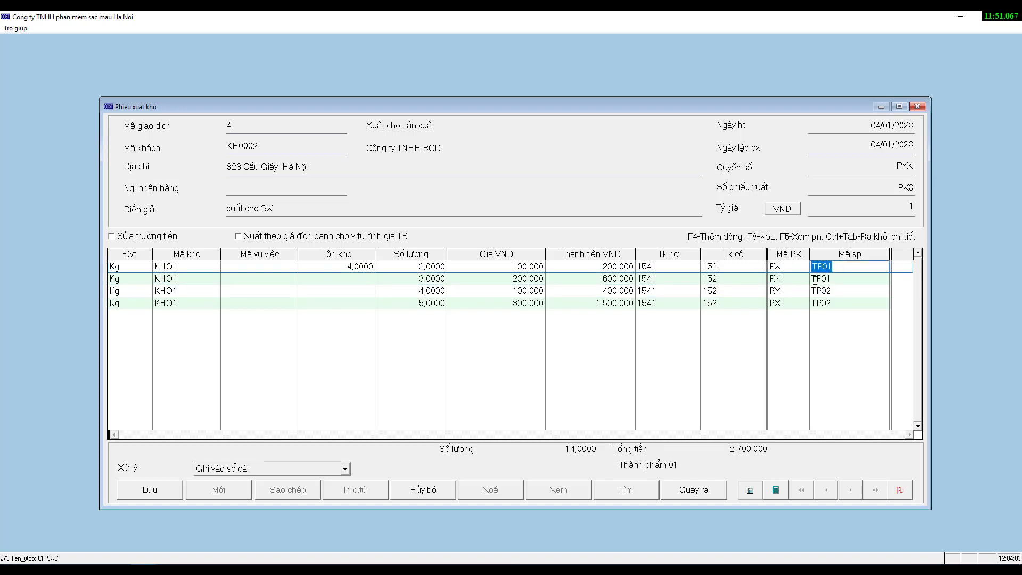
key("Delete")
left_click(840, 279)
key("Delete")
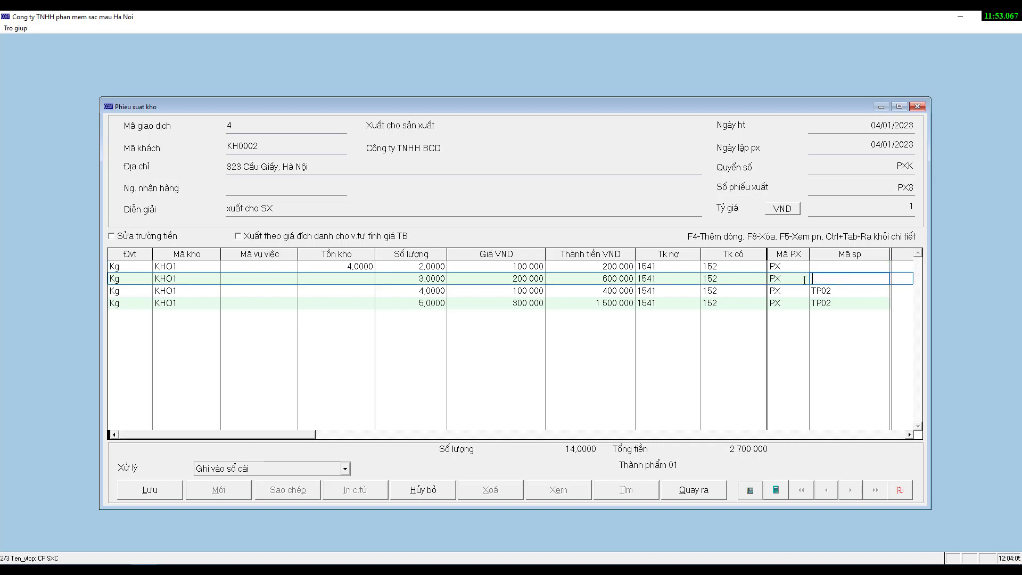
left_click(834, 291)
key("Delete")
left_click(811, 303)
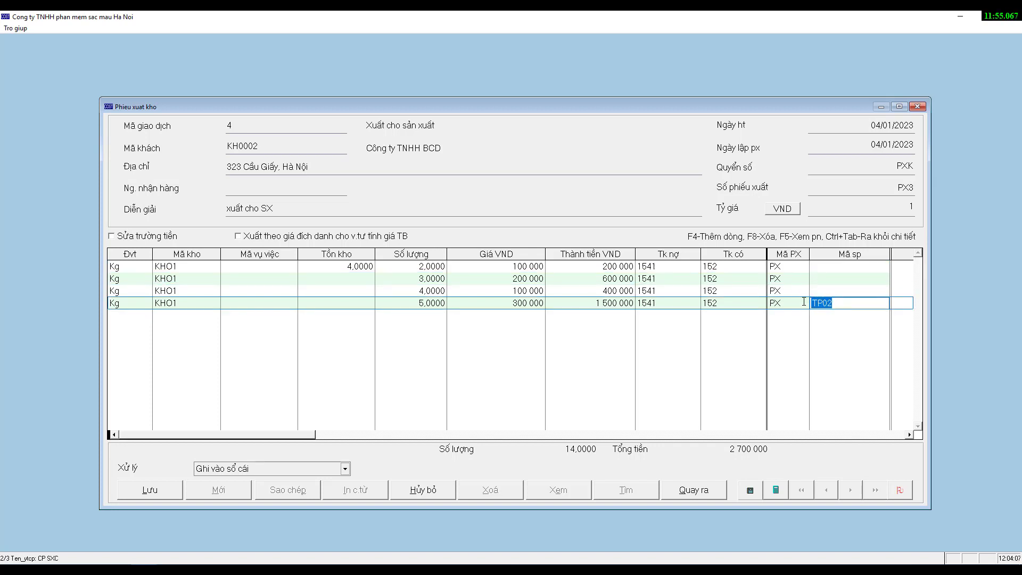
key("Delete")
Check the product code and workshop code cells on each of the four material lines of the issue voucher
left_click(832, 268)
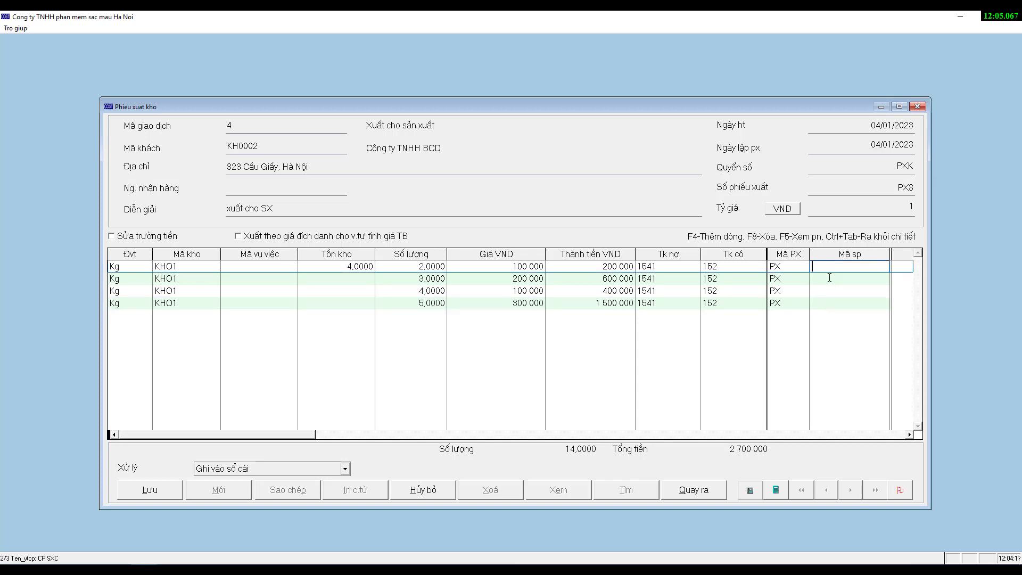
left_click(828, 279)
left_click(819, 291)
left_click(817, 305)
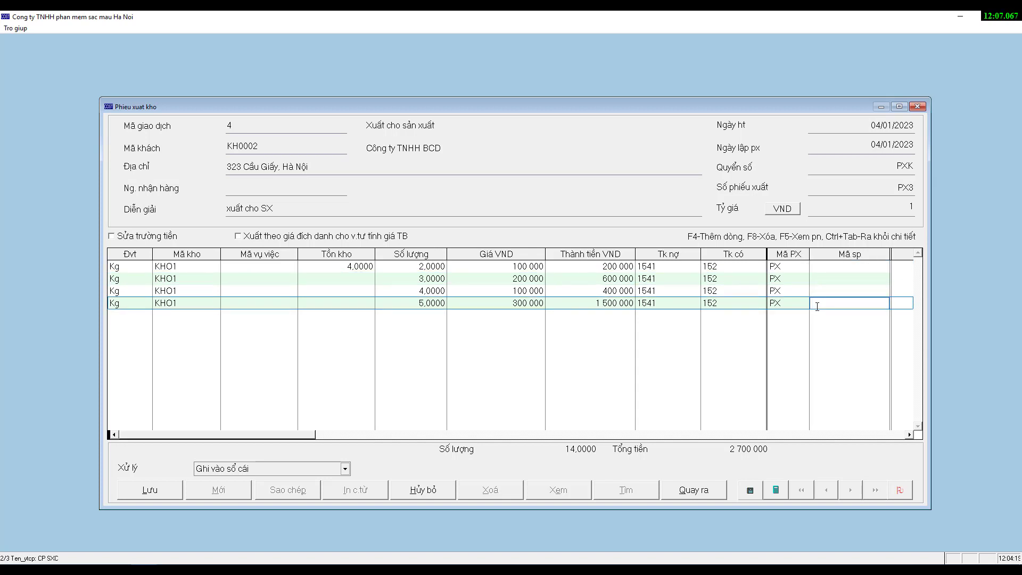
left_click(788, 268)
left_click(790, 280)
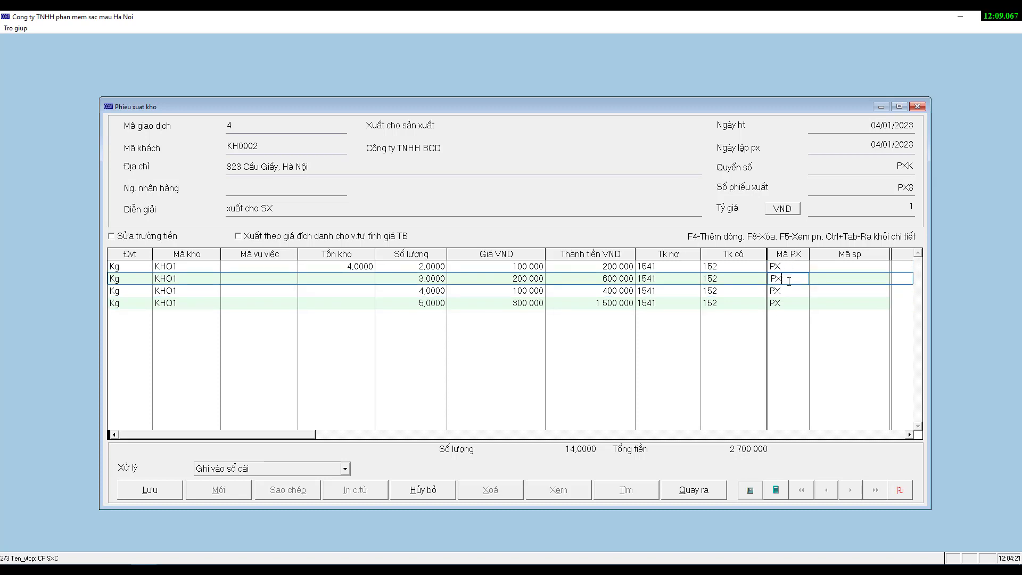
left_click(788, 291)
left_click(782, 307)
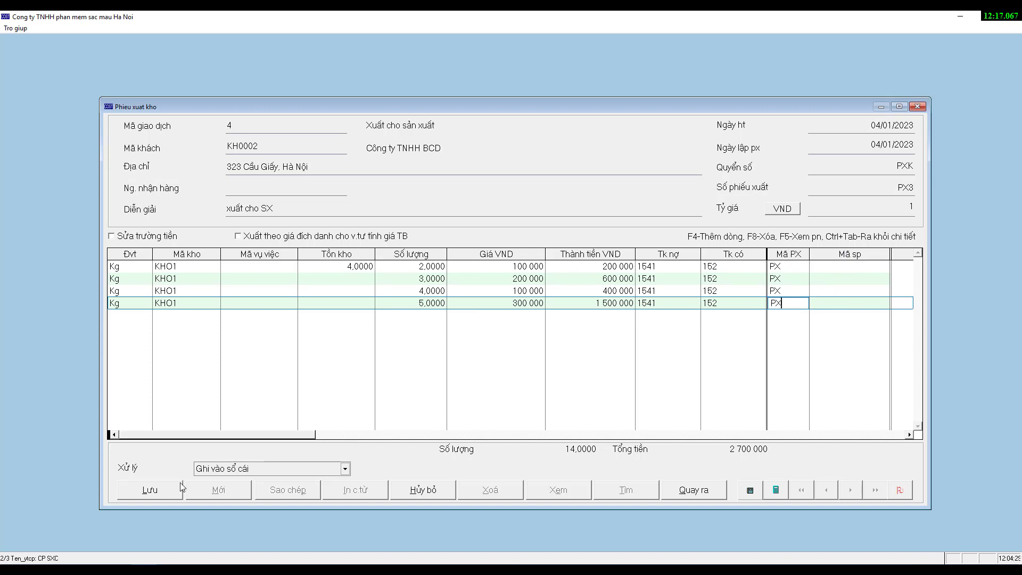
Save issue voucher PX3 and close the voucher window
left_click(134, 490)
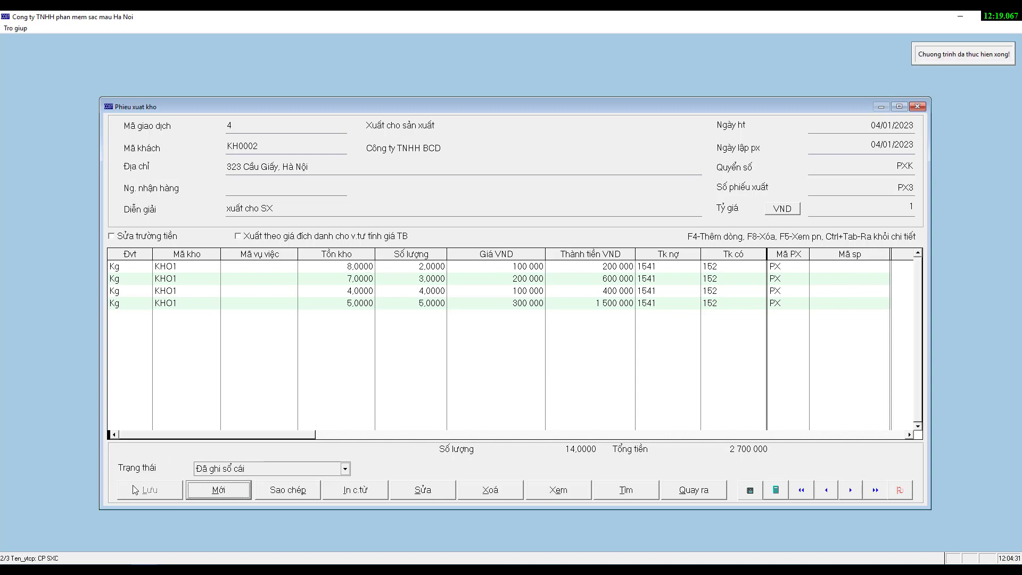
key("Escape")
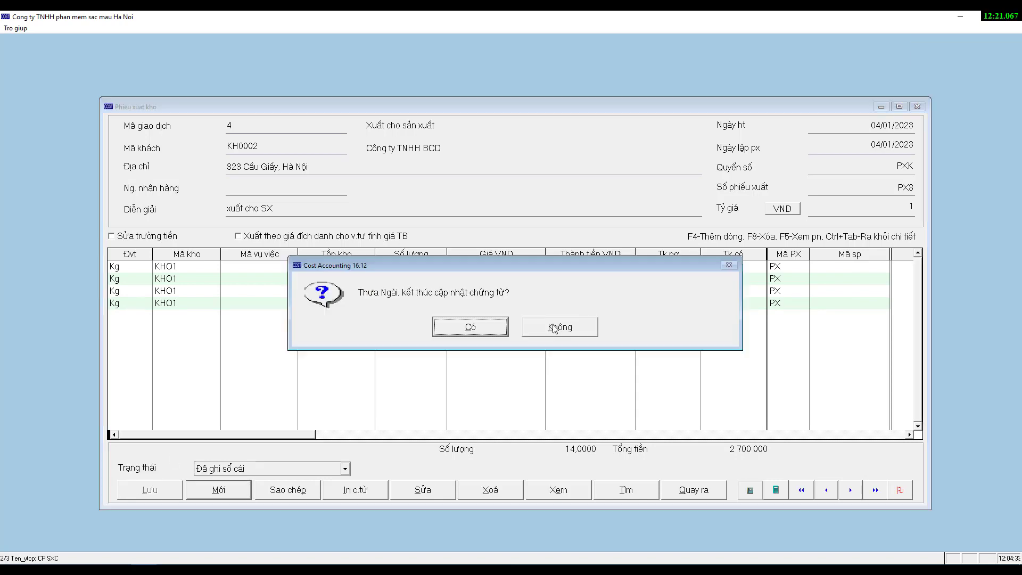
left_click(456, 327)
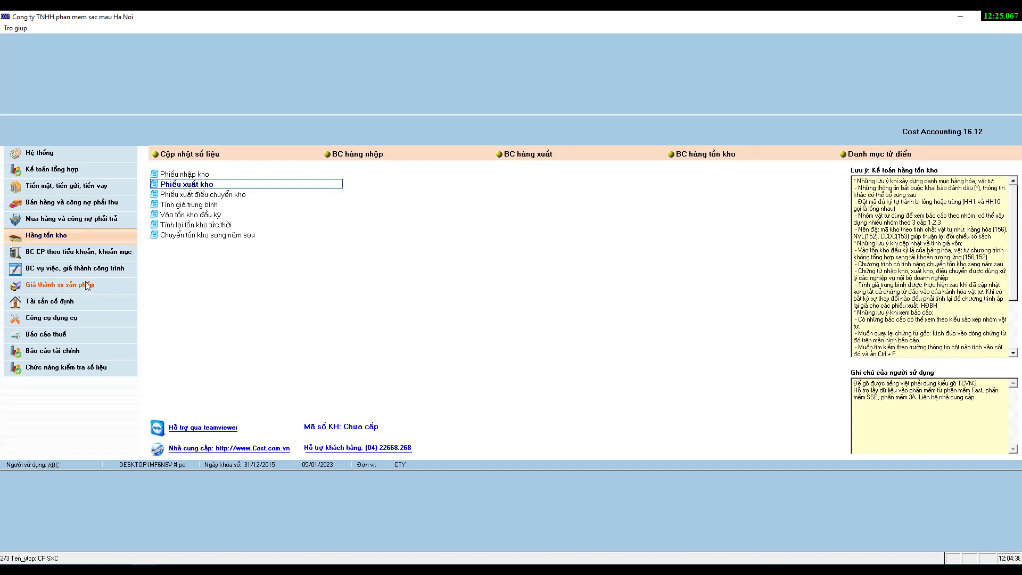
Open the inventory receipt voucher TP2 and collapse its Mã vụ việc and Tồn kho columns to bring the account columns closer
left_click(183, 174)
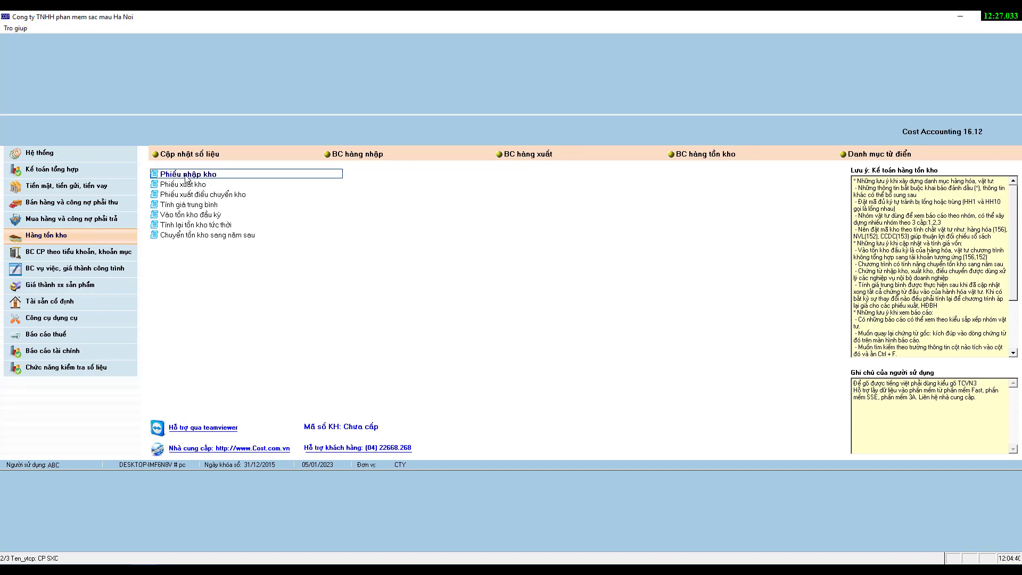
key("Return")
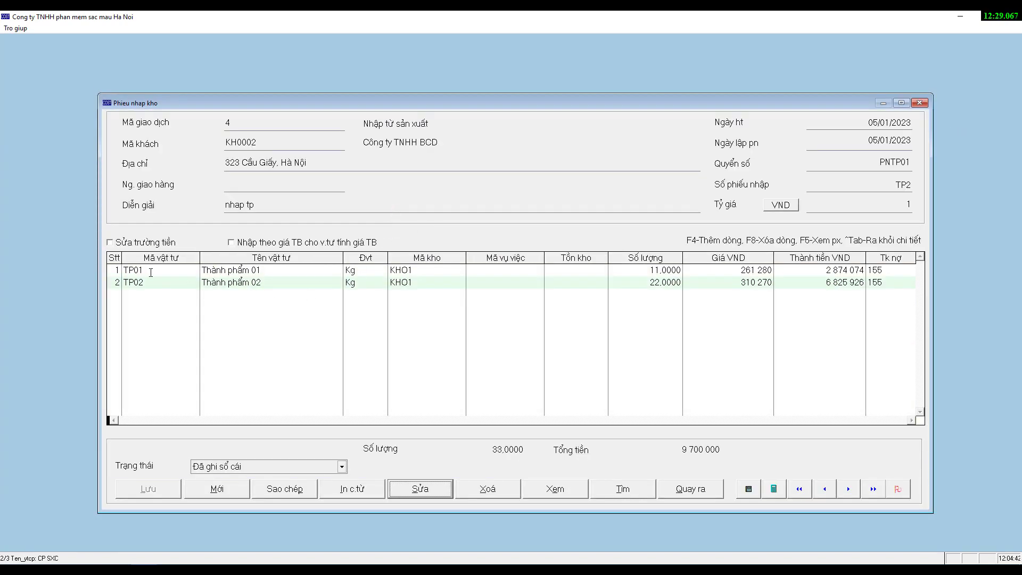
key("Return")
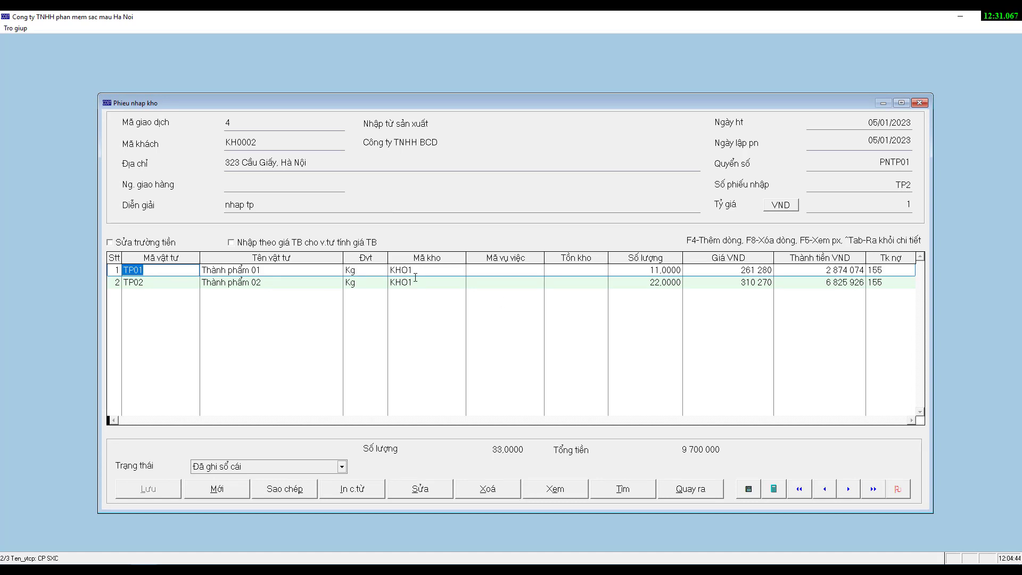
left_click_drag(545, 258, 457, 263)
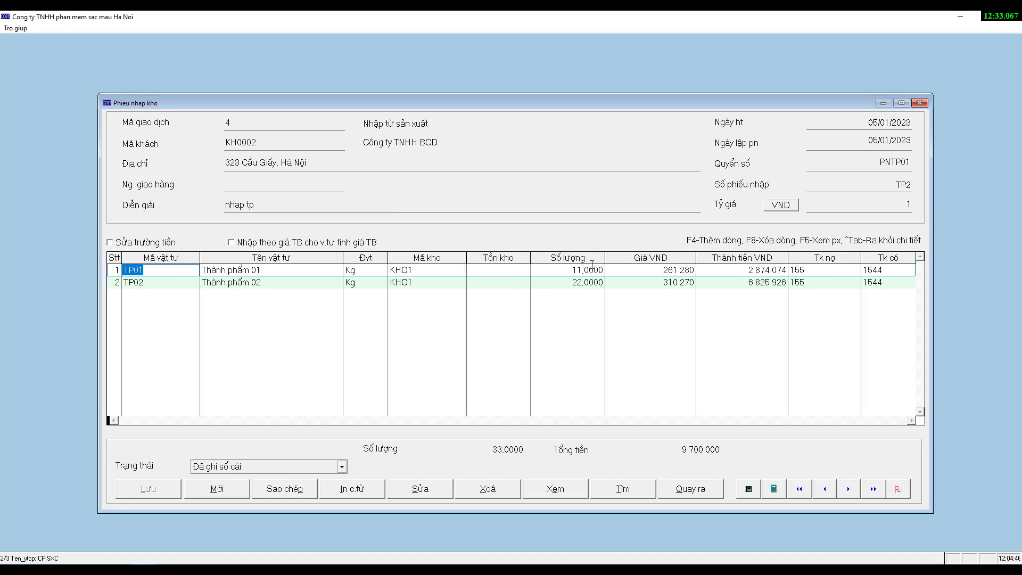
left_click_drag(531, 260, 468, 260)
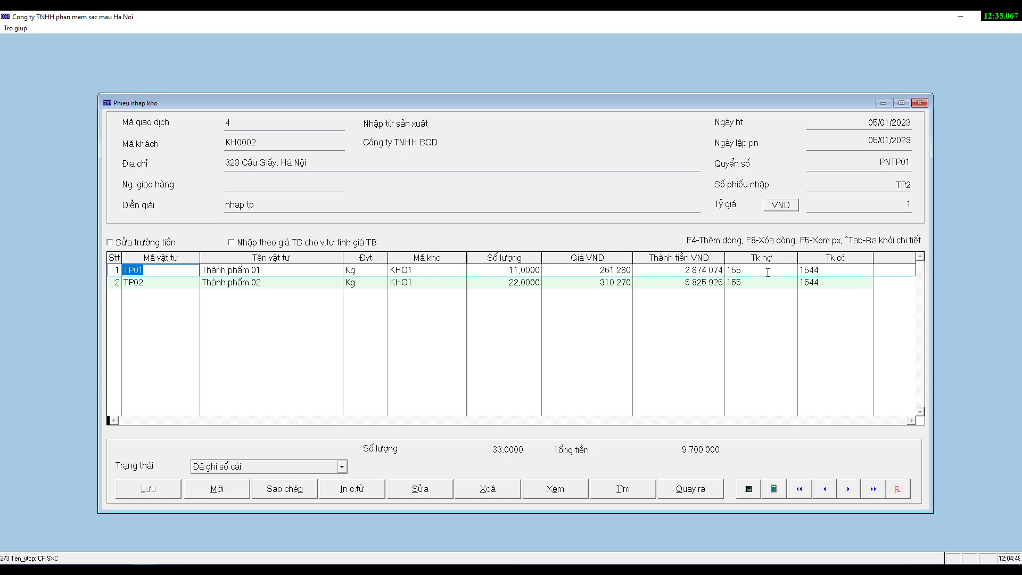
Check the warehouse and workshop codes on the TP01 line of the receipt voucher, then close the voucher
left_click(426, 271)
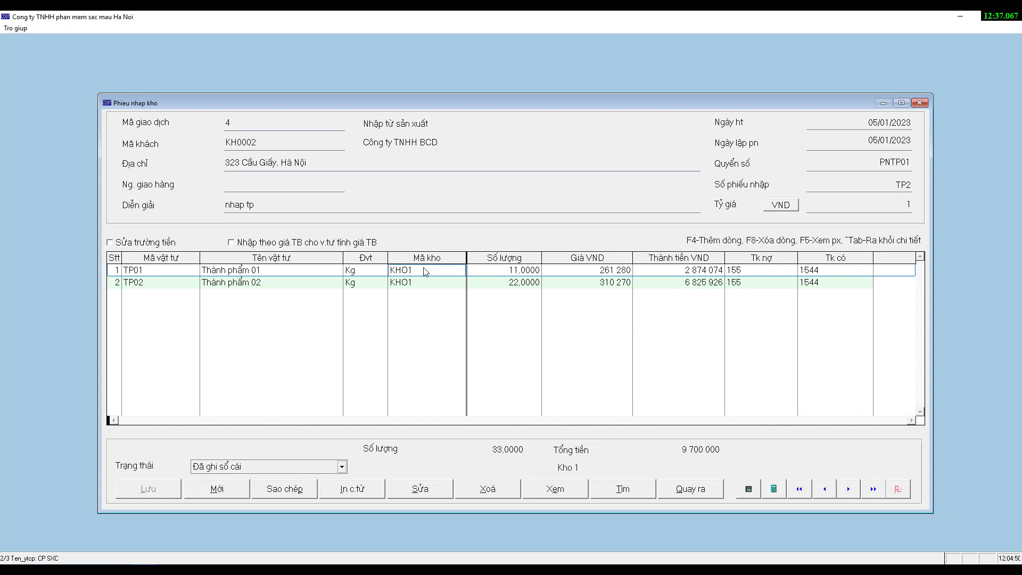
left_click(799, 270)
key("Tab")
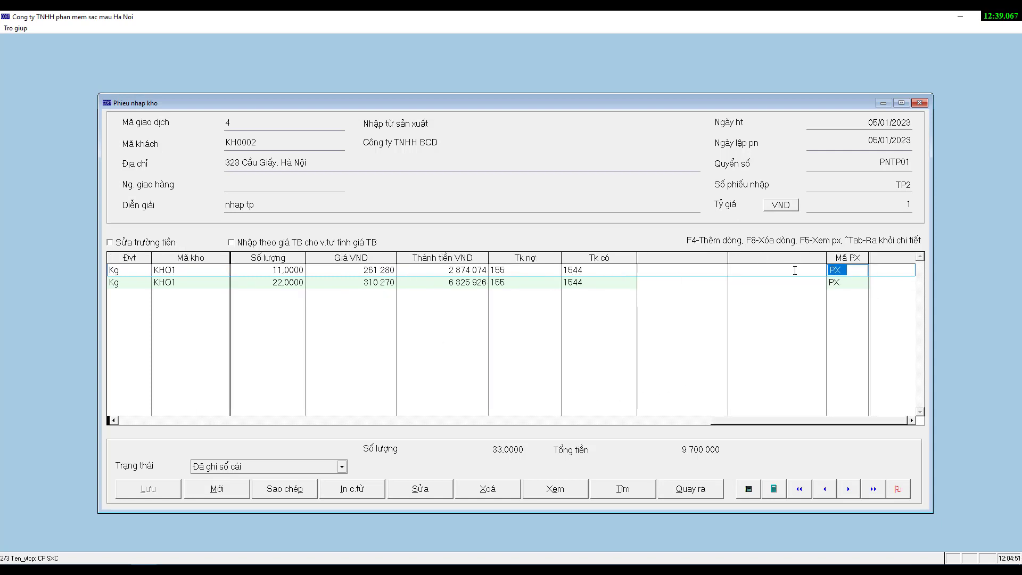
key("Escape")
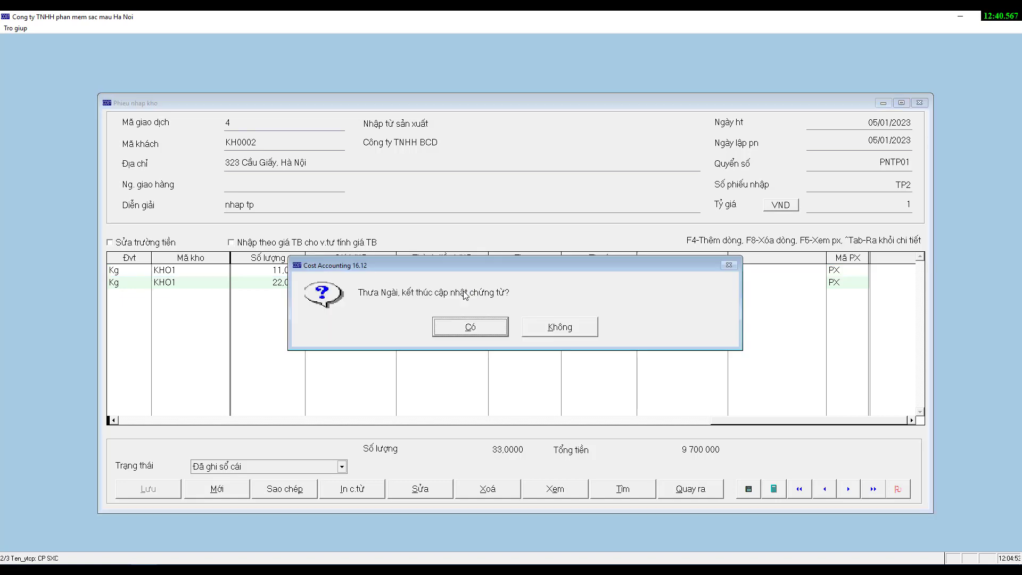
left_click(476, 326)
Open the cash payment voucher PC 2 and advance along its 1542 labour cost line to the workshop code
left_click(61, 187)
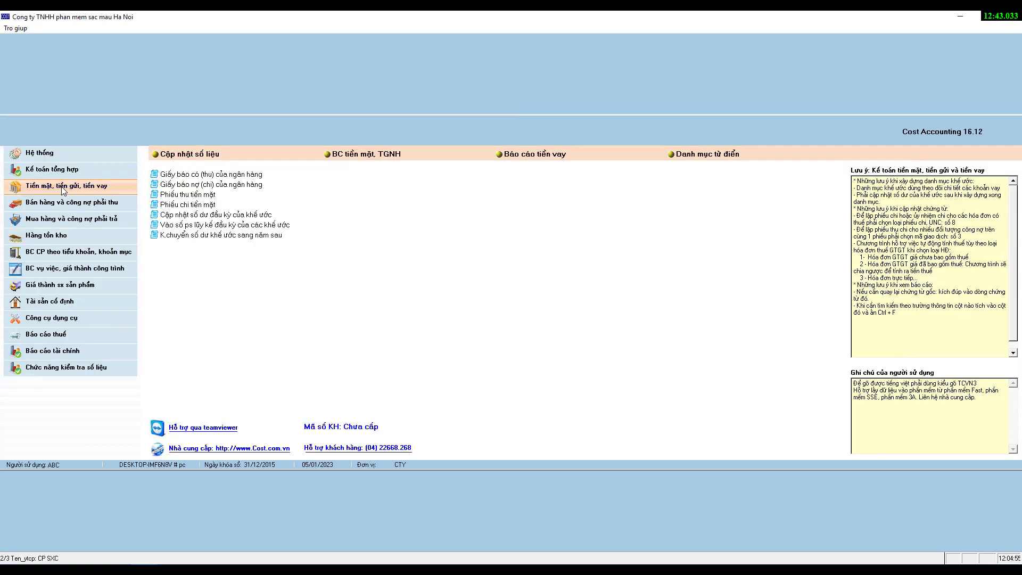
left_click(196, 205)
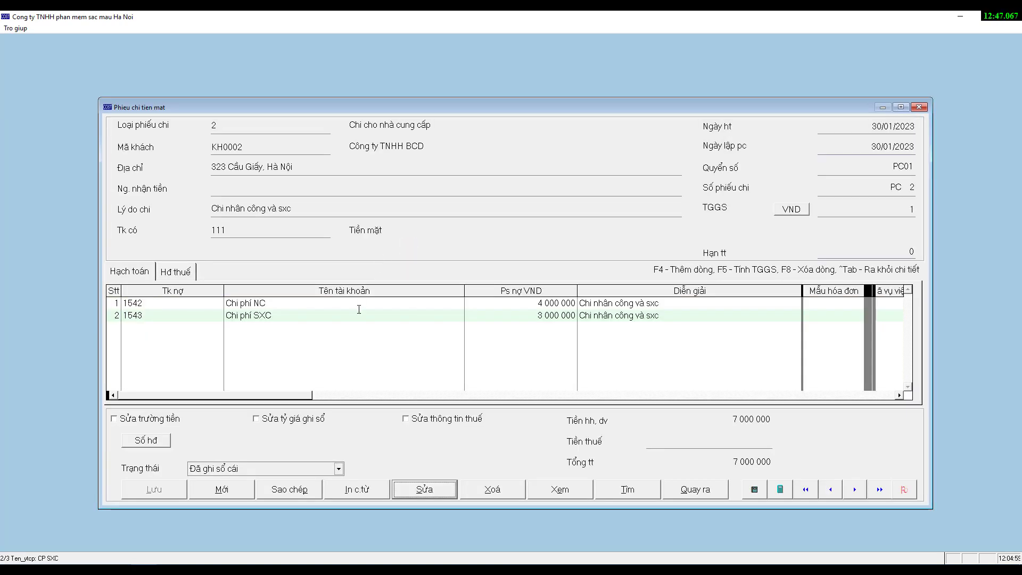
left_click(152, 308)
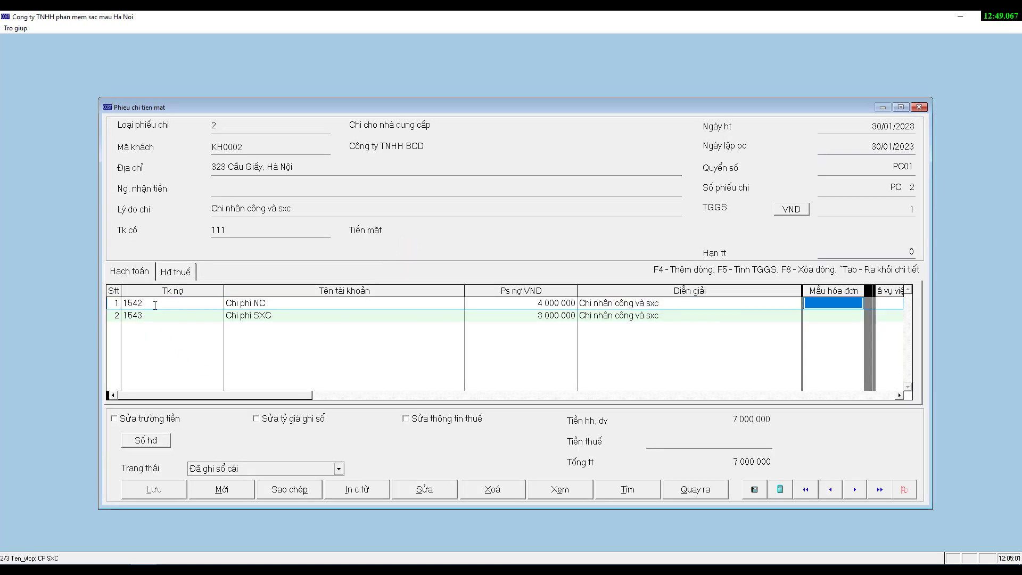
key("Tab")
key("Tab")
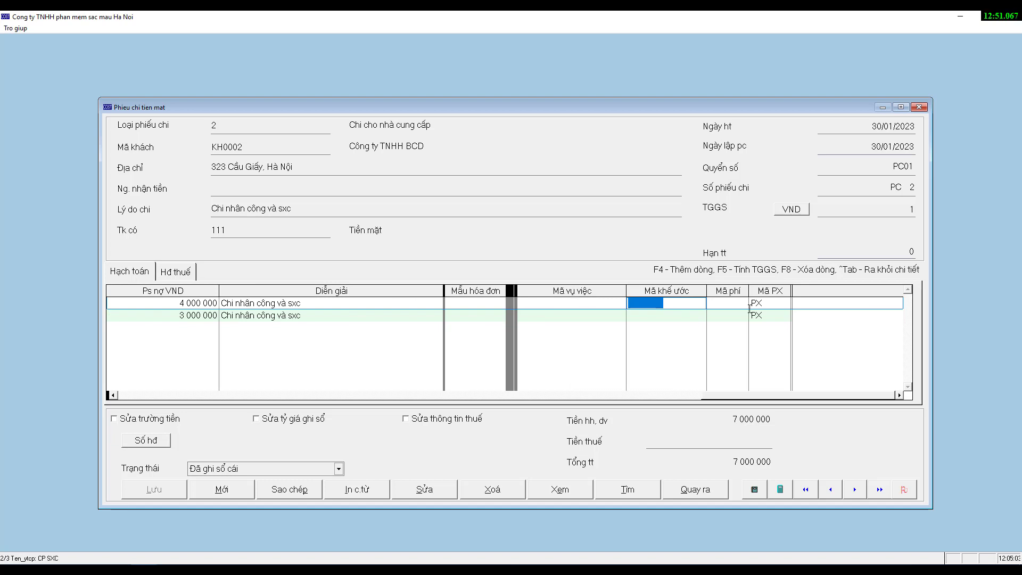
key("Tab")
key("Tab")
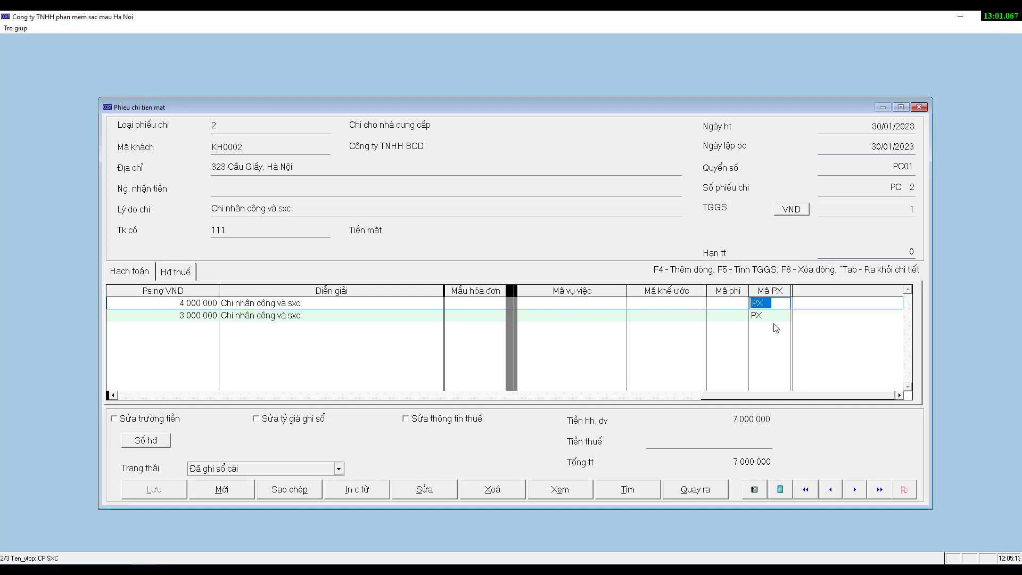
Check the fee code and workshop code on both lines of the cash payment voucher, then close it
left_click(767, 315)
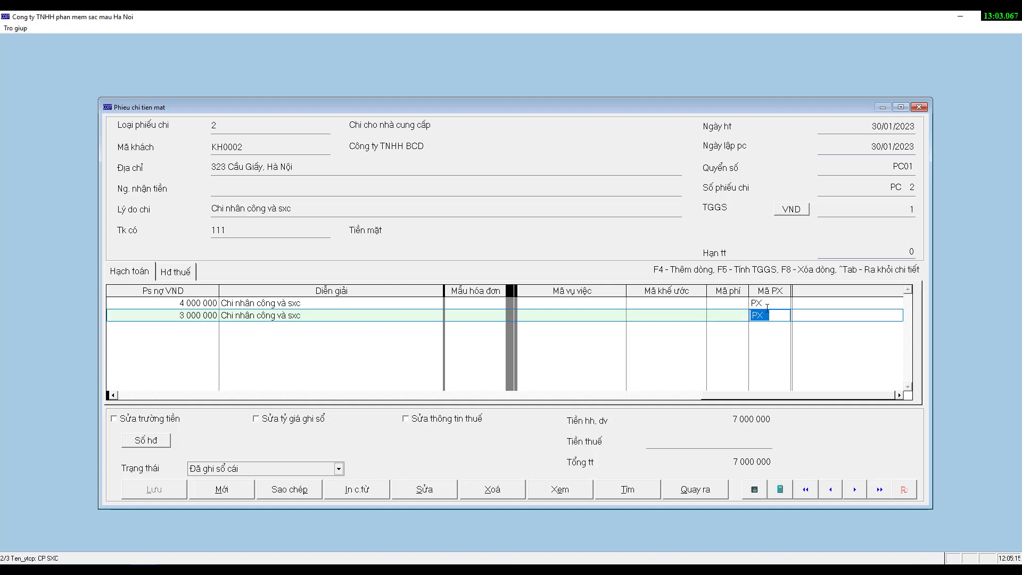
left_click(746, 304)
left_click(741, 314)
key("Escape")
left_click(458, 327)
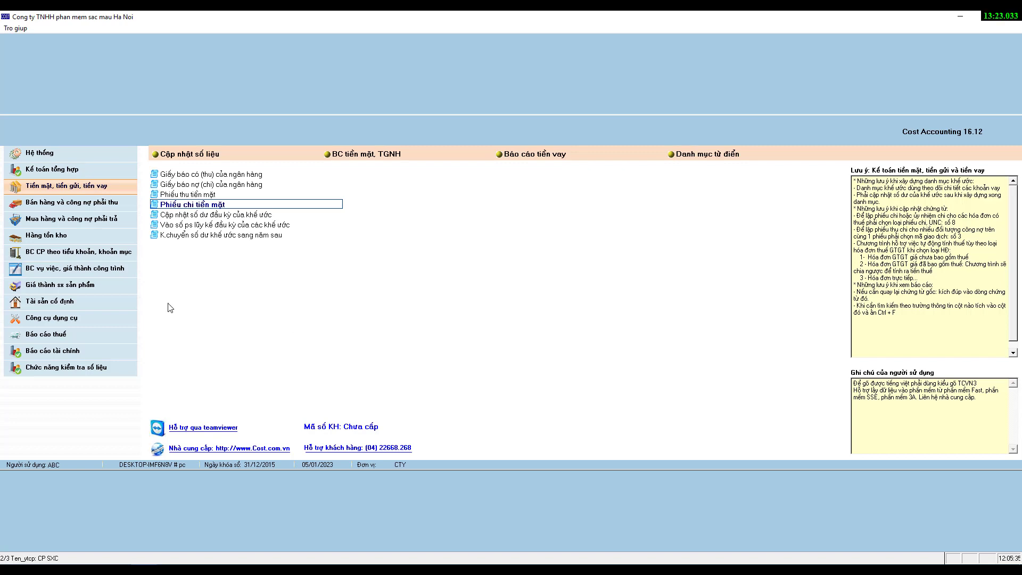
Look over the product costing module's setup, calculation and report functions, including the voucher listing report
left_click(44, 271)
left_click(60, 287)
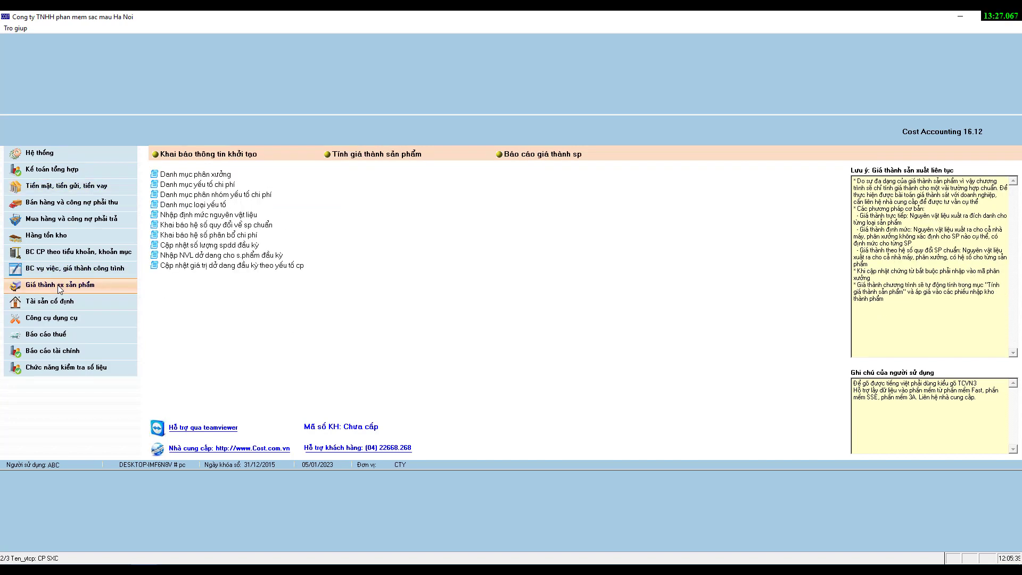
left_click(393, 156)
left_click(226, 158)
left_click(359, 157)
left_click(526, 158)
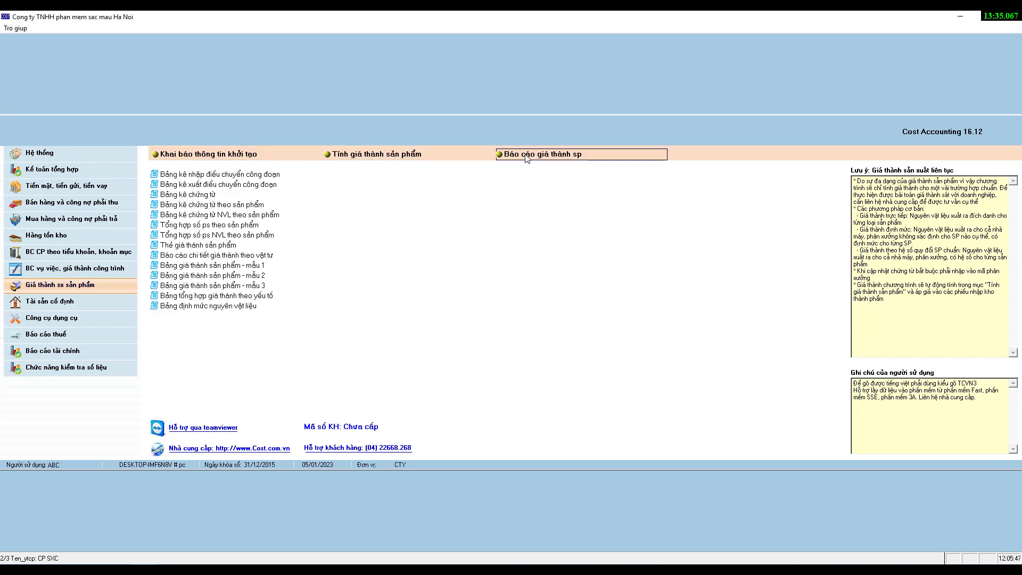
left_click(394, 156)
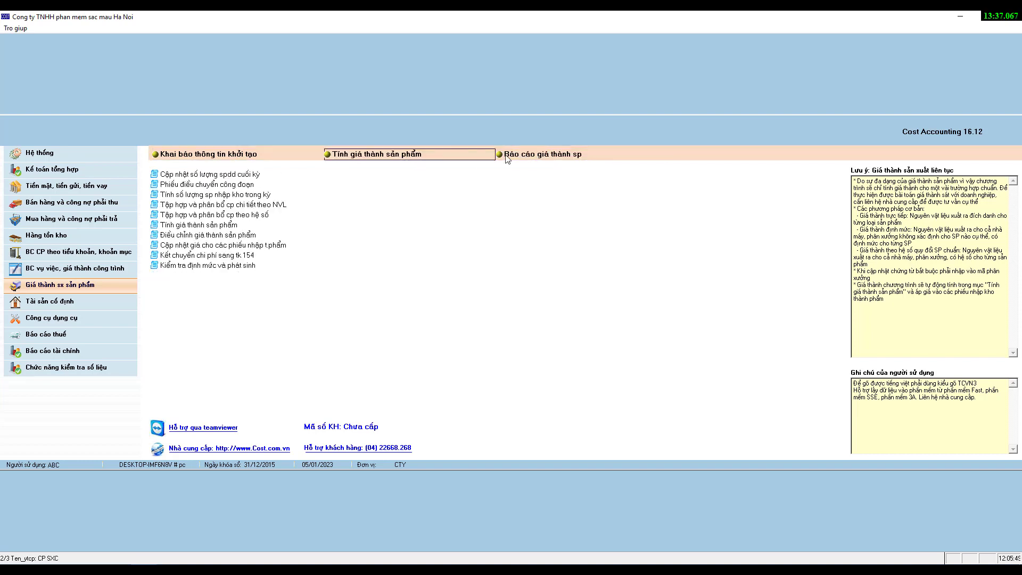
left_click(514, 157)
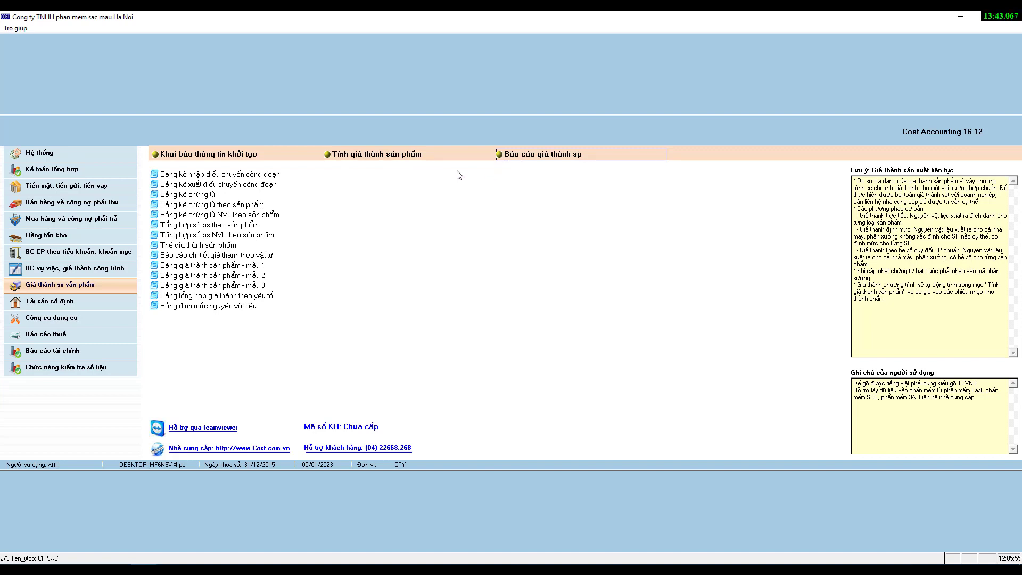
left_click(204, 197)
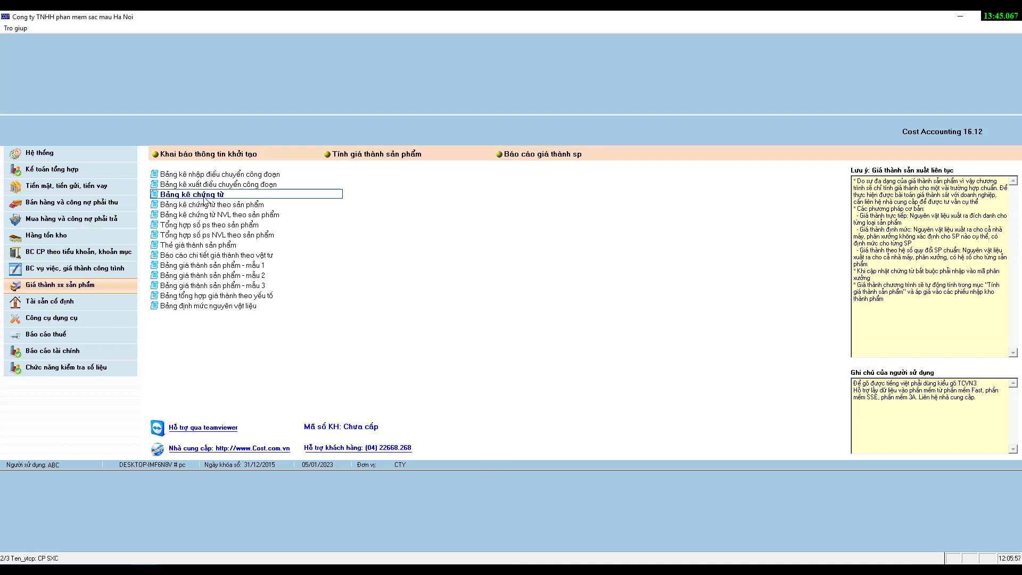
left_click(360, 154)
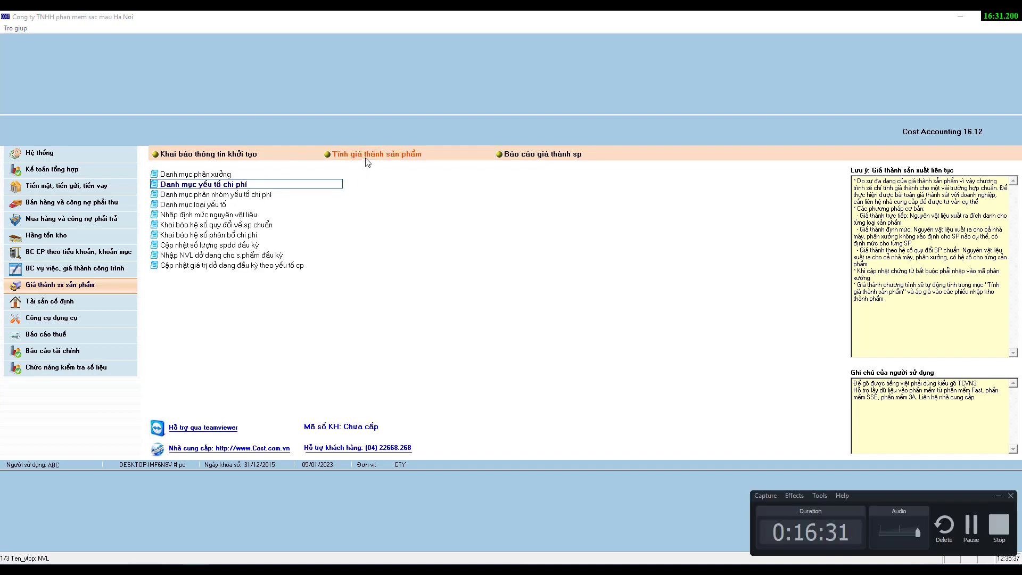
Calculate the quantity of products received into stock for period 1 of 2023 with transaction code 4
left_click(367, 158)
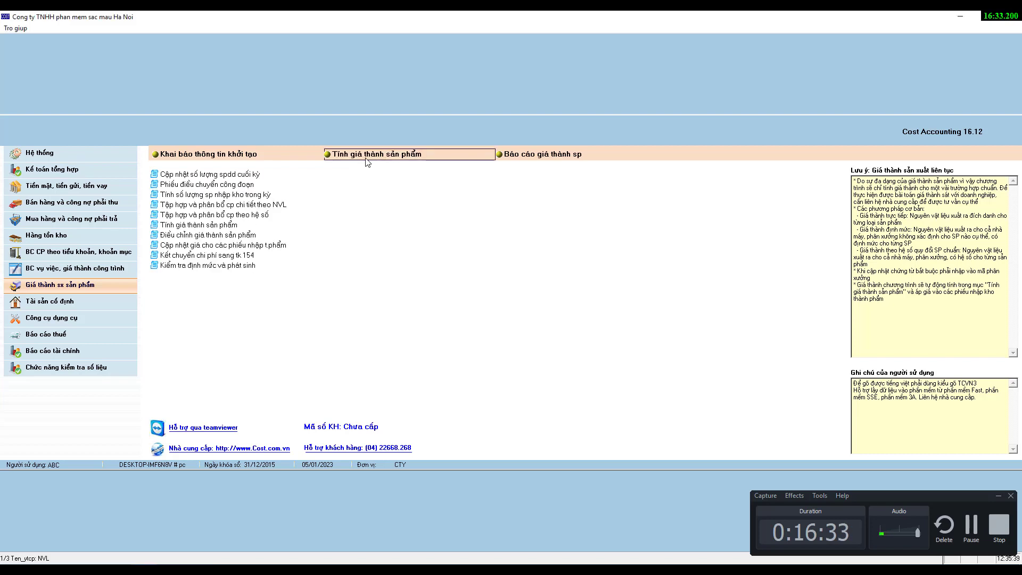
left_click(246, 200)
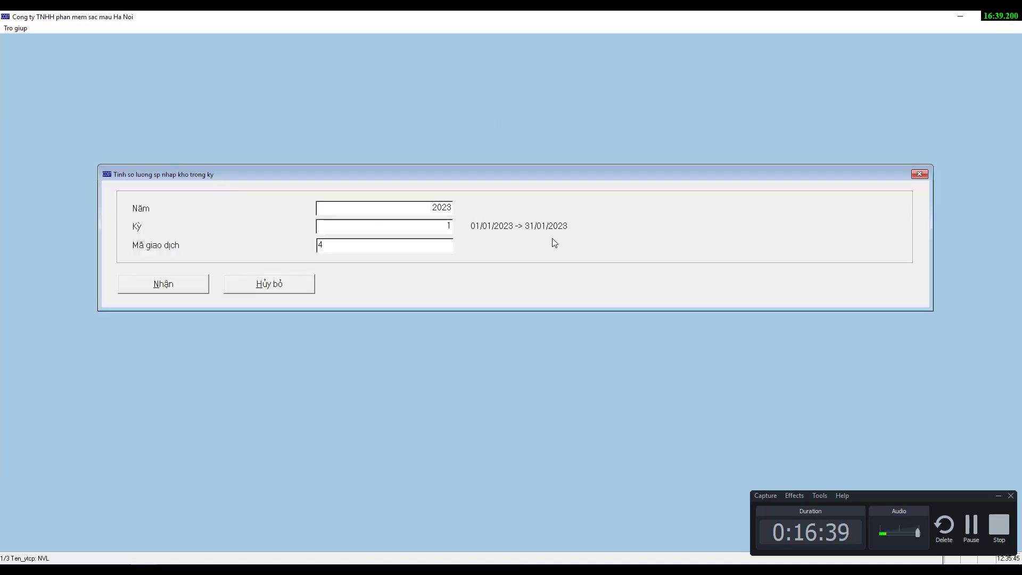
left_click(999, 495)
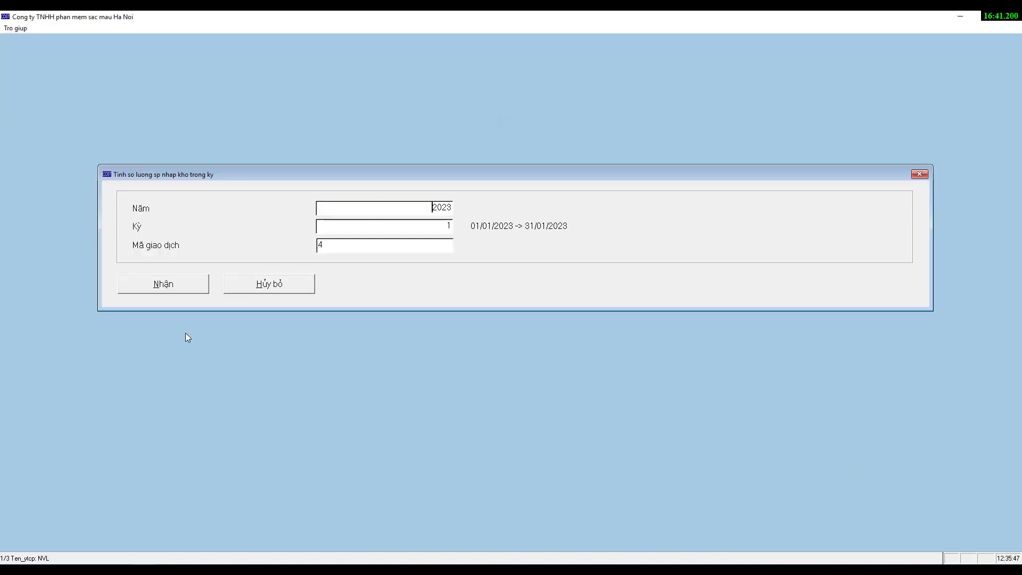
left_click(142, 286)
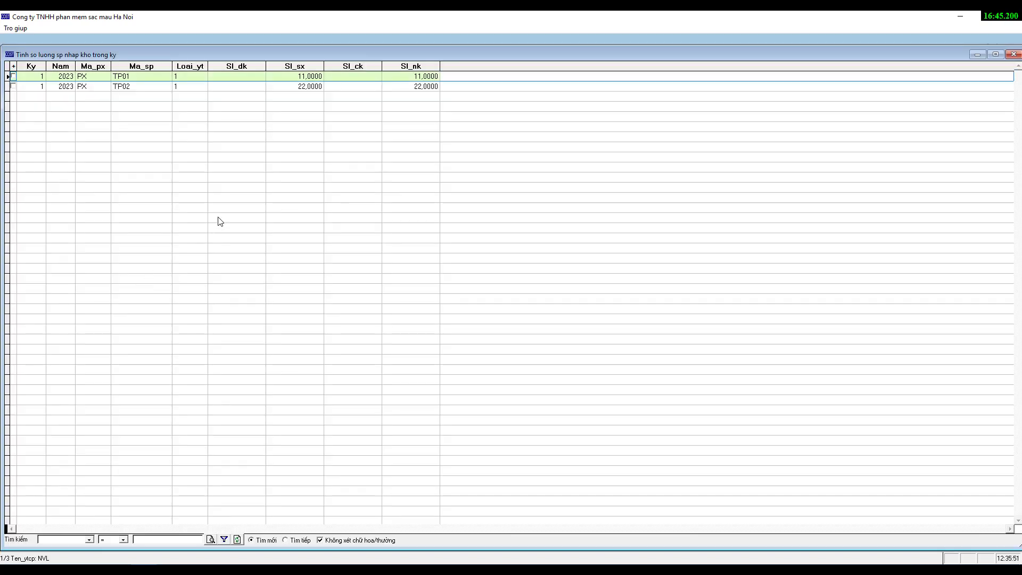
Close the received quantity results and run the cost collection and allocation by raw material for period 1 of 2023
key("Escape")
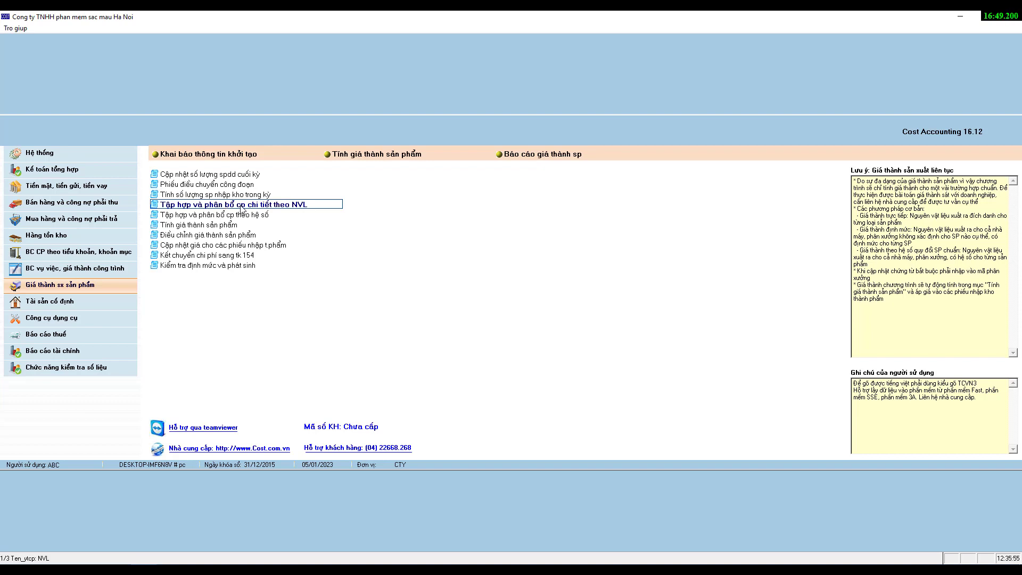
left_click(301, 209)
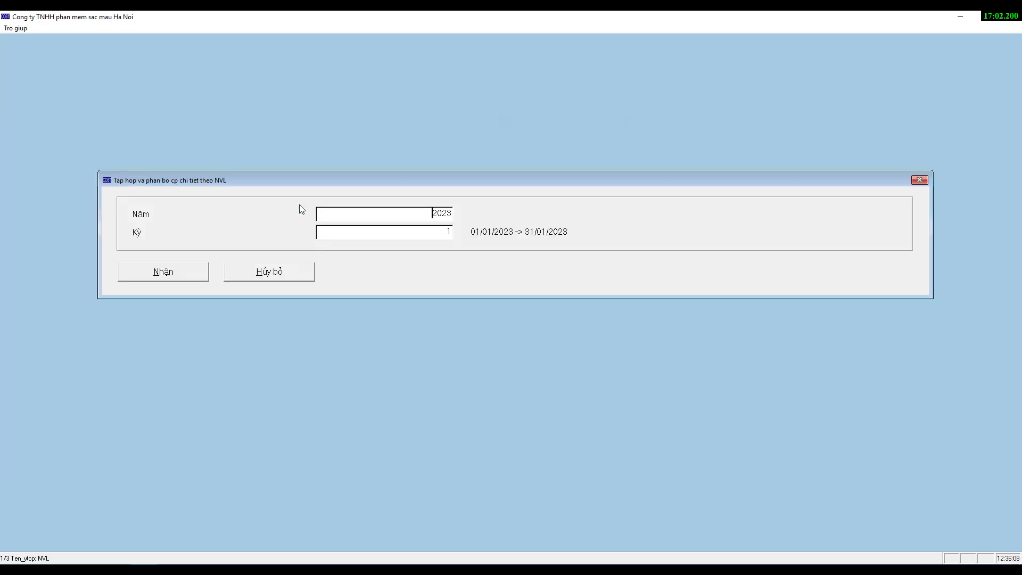
left_click(178, 274)
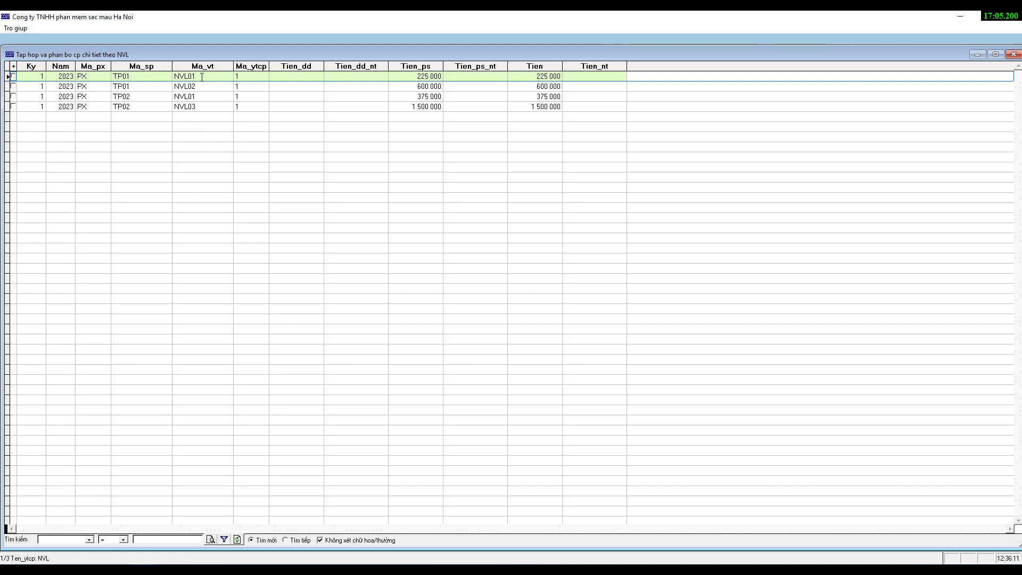
Examine which raw materials are allocated to TP01 and TP02 and the incurred amount on each line
left_click(202, 76)
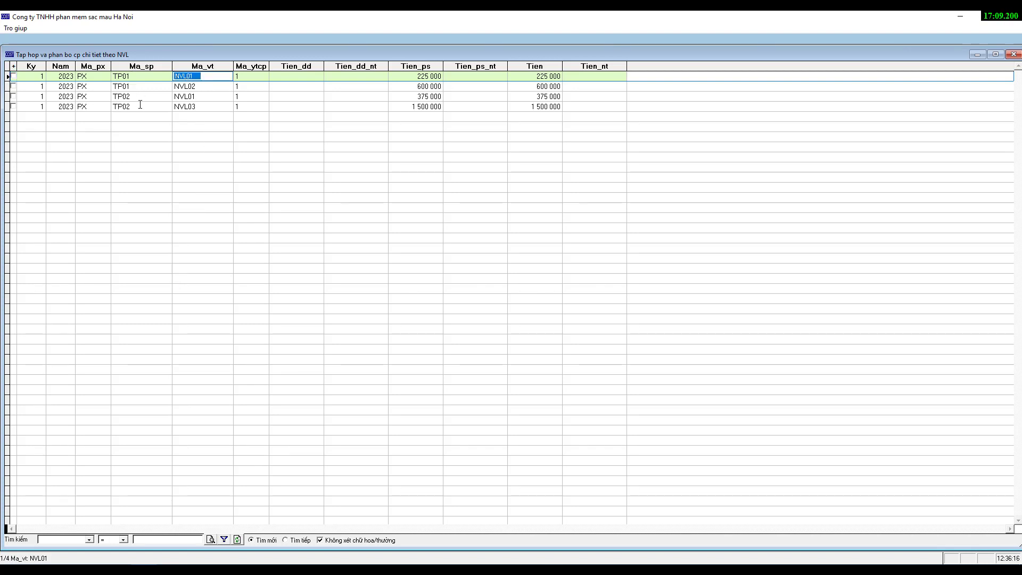
left_click(203, 87)
left_click(200, 97)
left_click(198, 104)
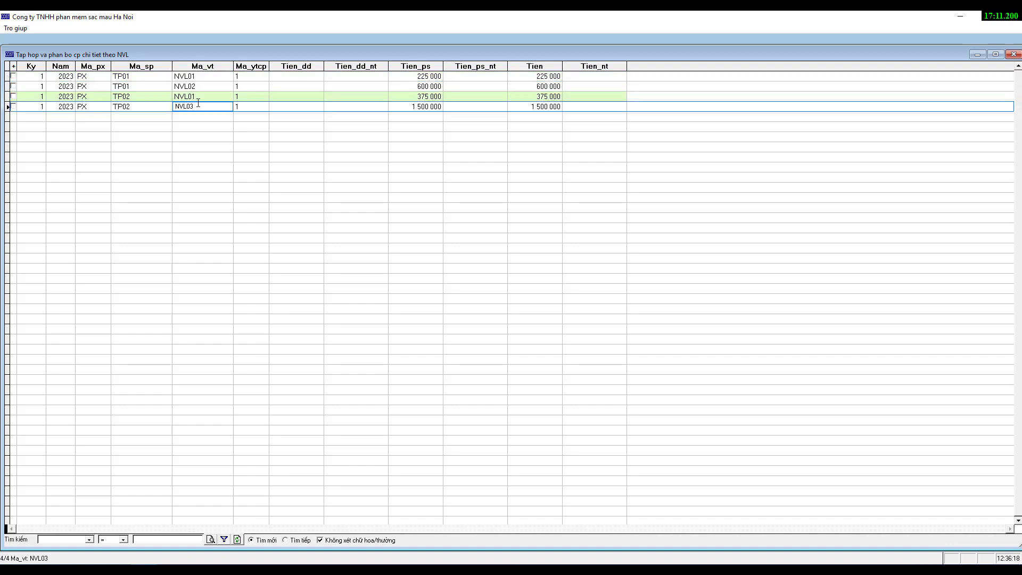
left_click(191, 77)
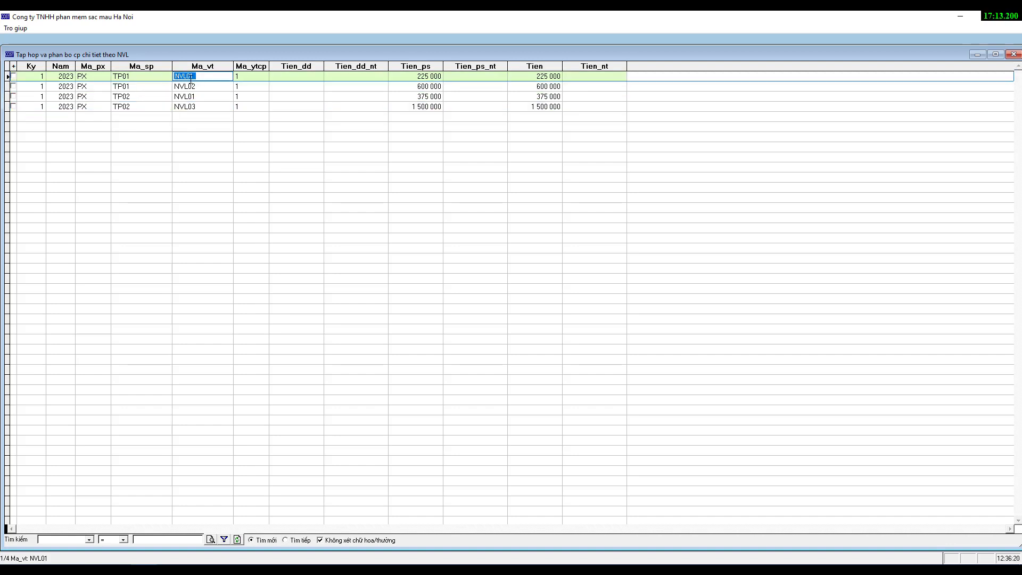
left_click(202, 86)
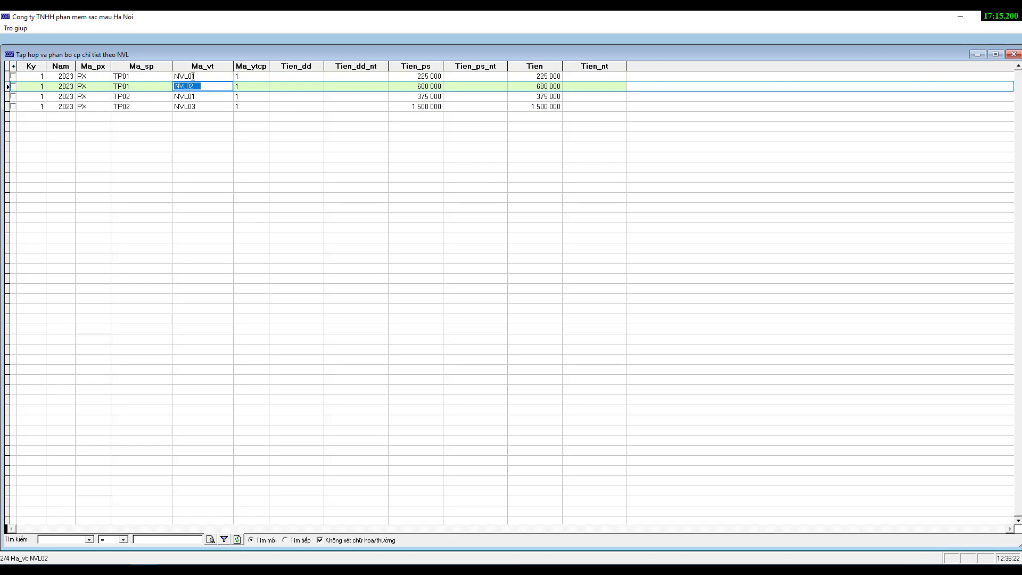
left_click(193, 76)
left_click(146, 76)
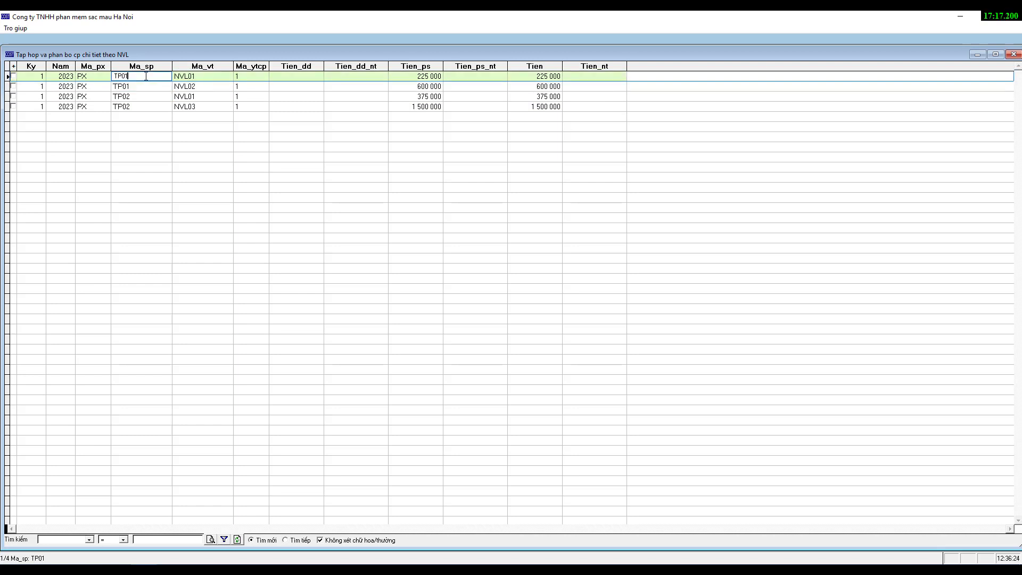
left_click(194, 97)
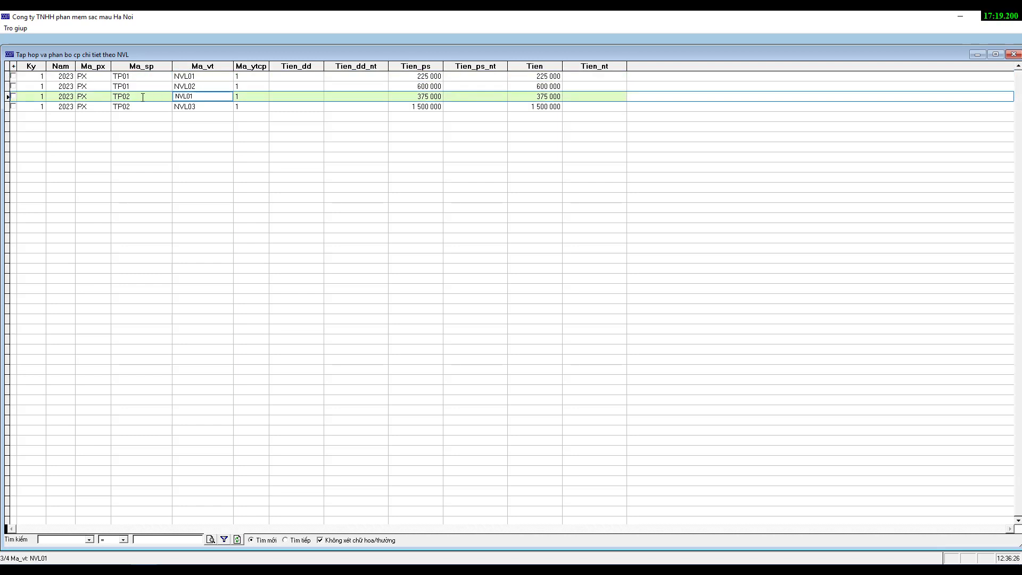
left_click(142, 97)
left_click(406, 75)
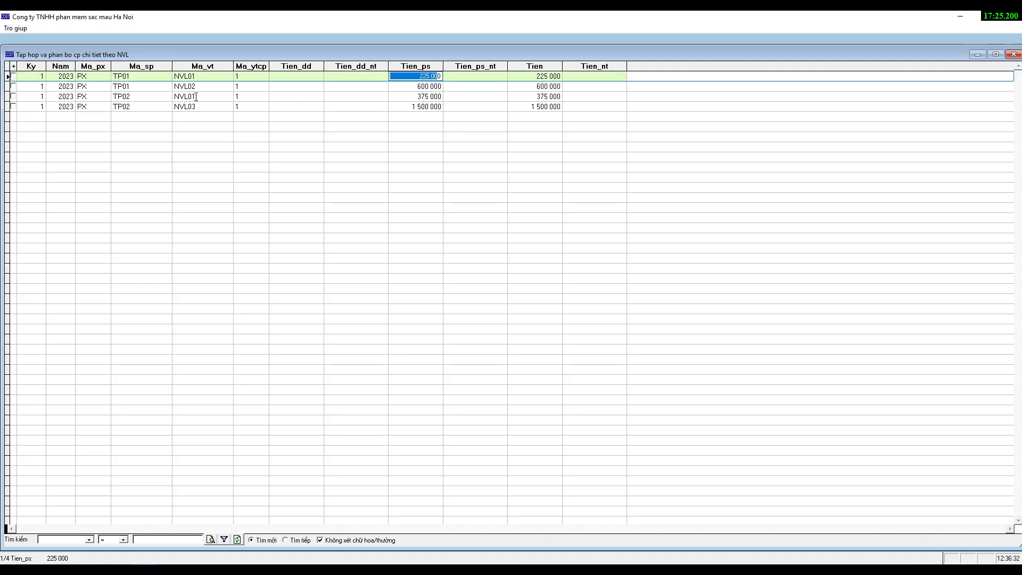
left_click(196, 97)
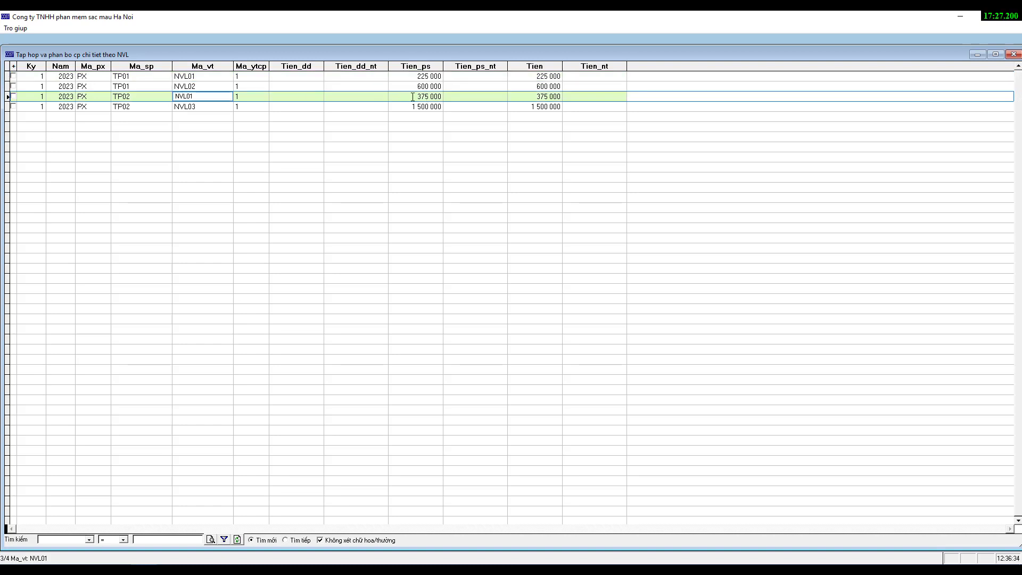
left_click(433, 97)
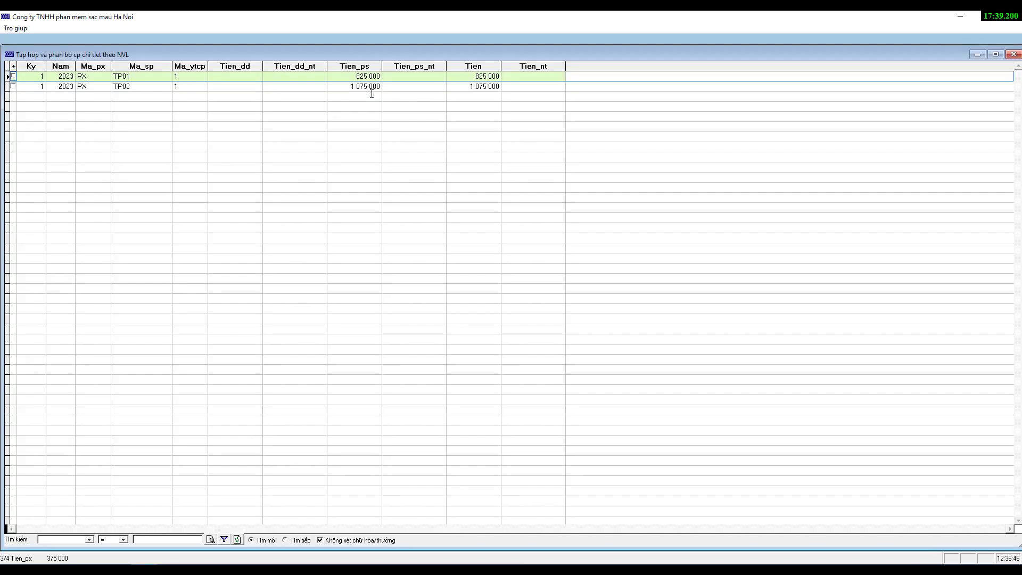
Check the total material cost incurred for each of the two products, then close the results
left_click(347, 78)
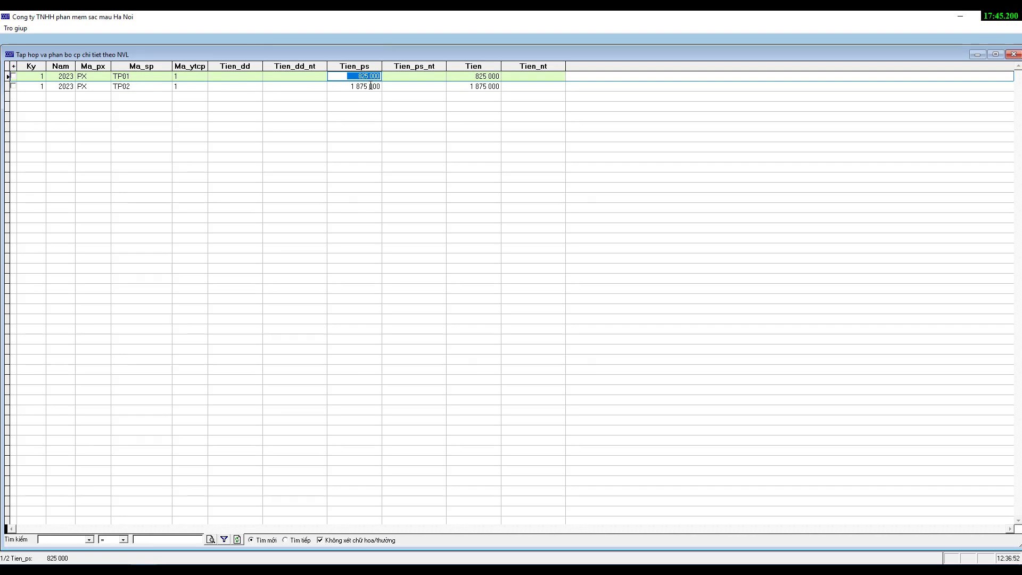
left_click(346, 85)
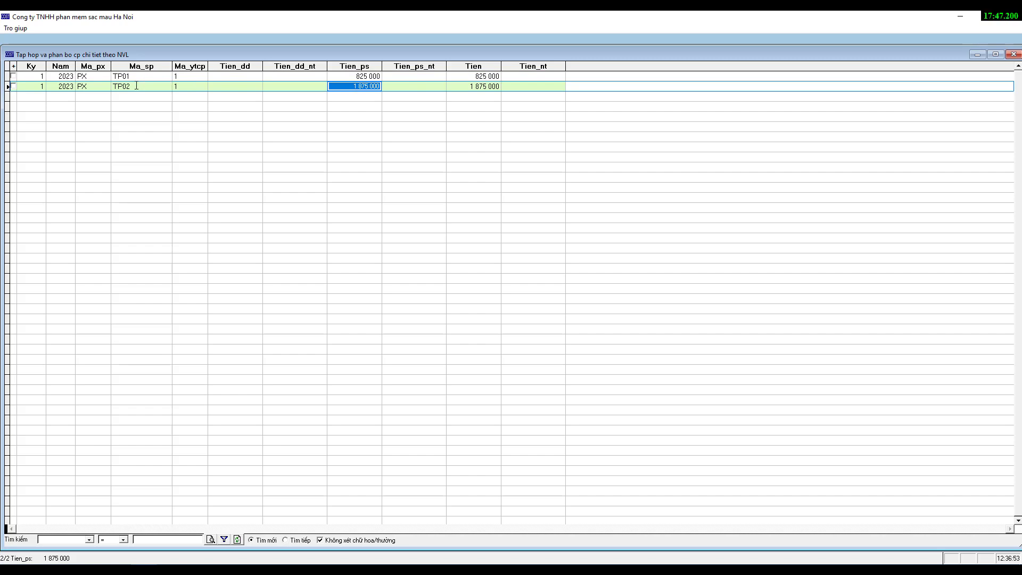
key("Escape")
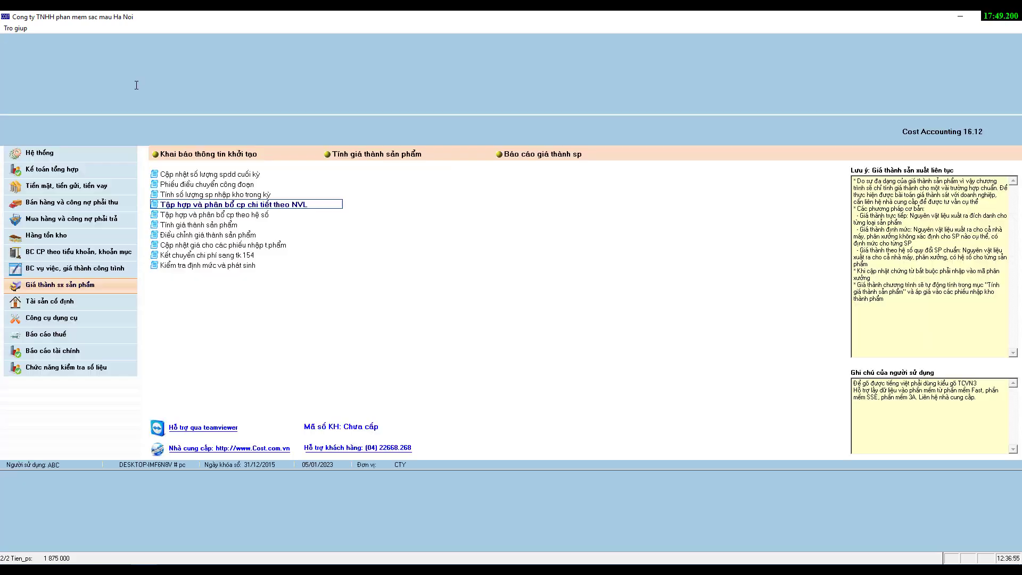
Run the cost collection and allocation by coefficient for period 1 of 2023, then close the results
left_click(226, 216)
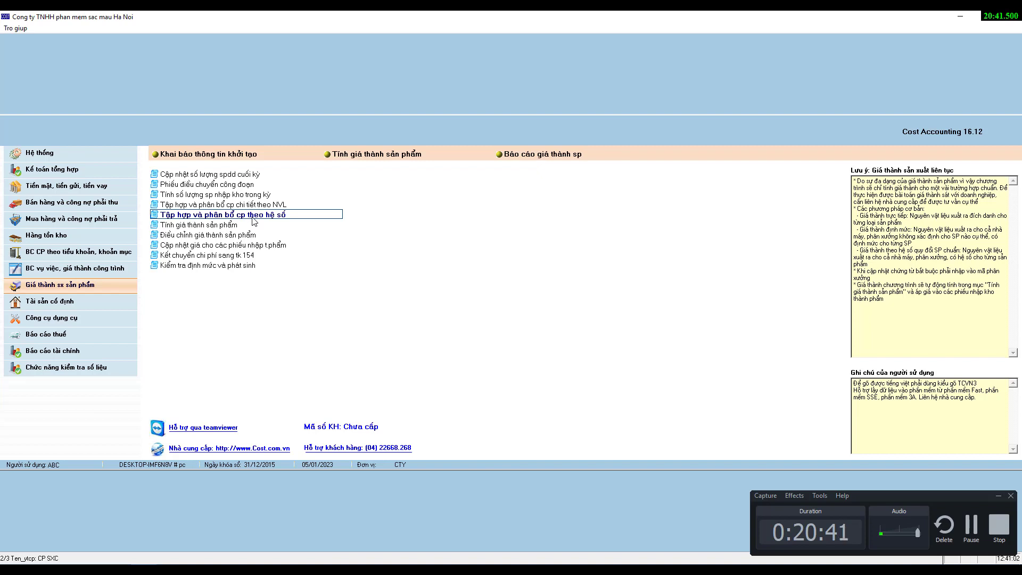
left_click(1000, 497)
left_click(1000, 496)
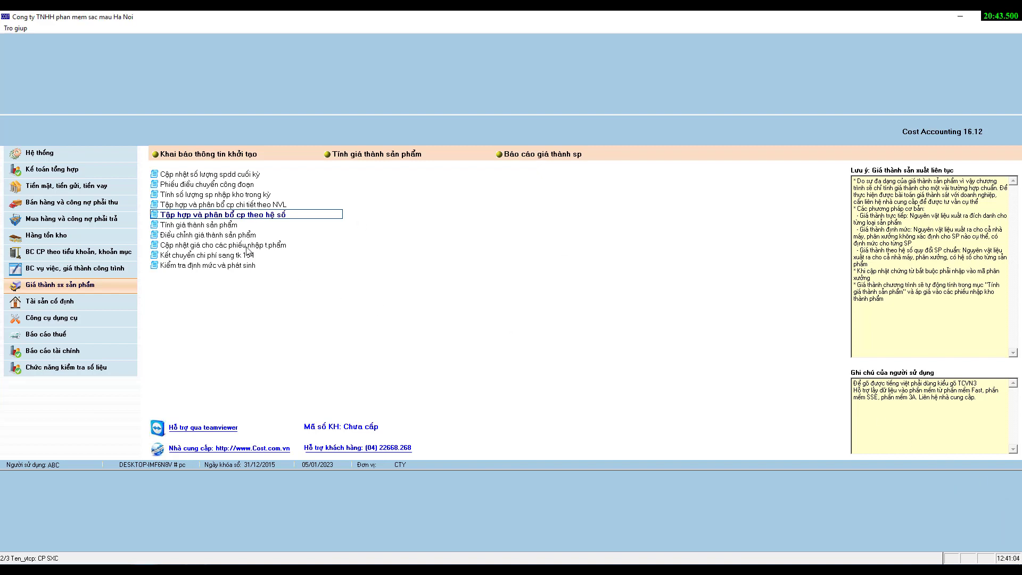
left_click(261, 218)
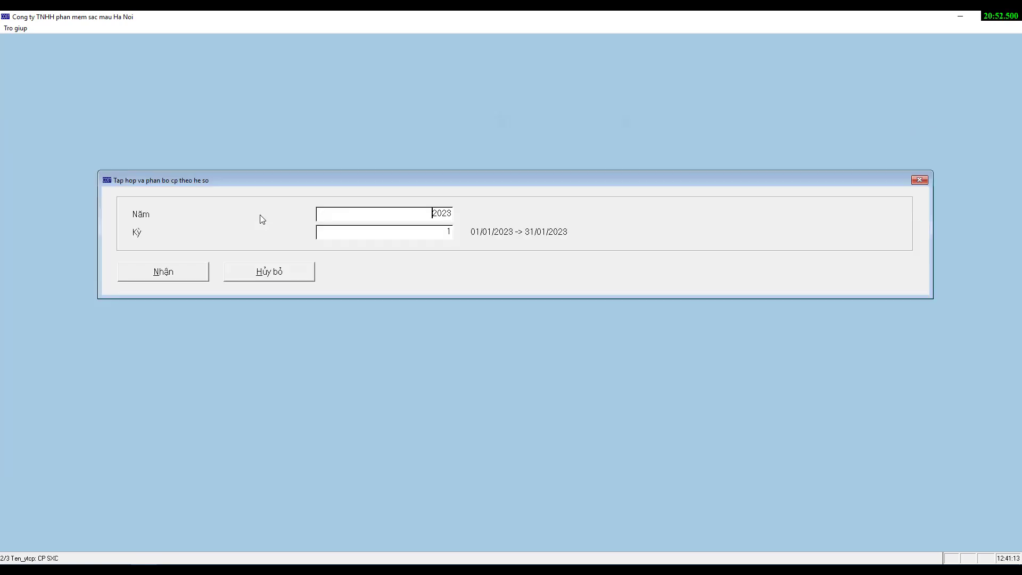
left_click(184, 277)
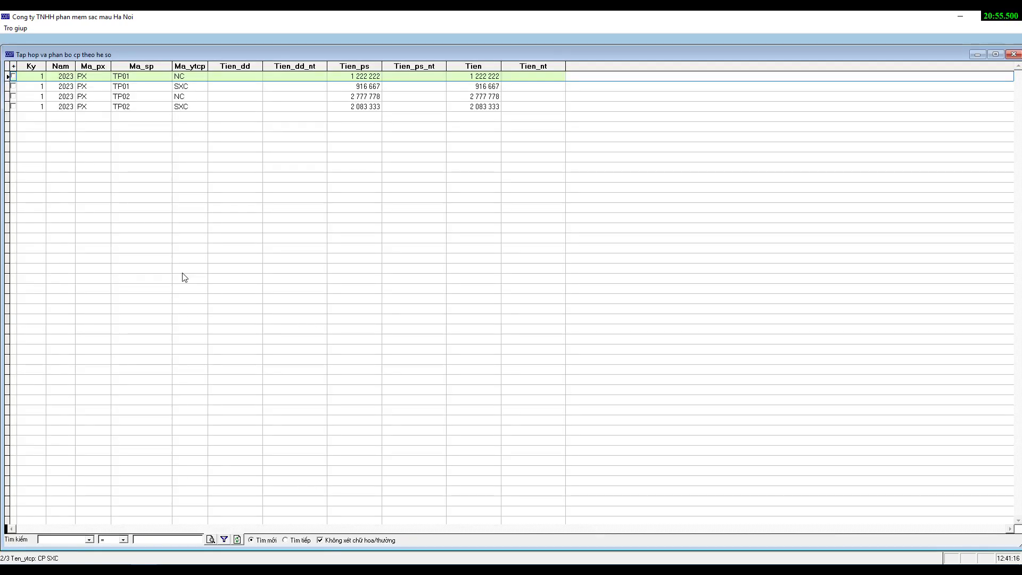
key("Escape")
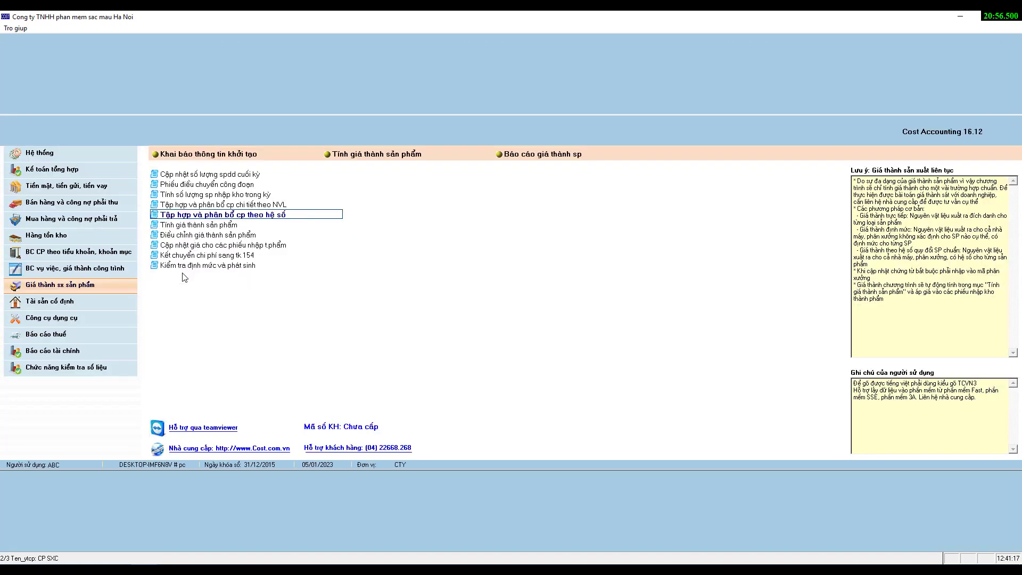
Calculate product costs for period 1 of 2023 for all workshops and check TP01's receipt quantity and unit cost
left_click(211, 226)
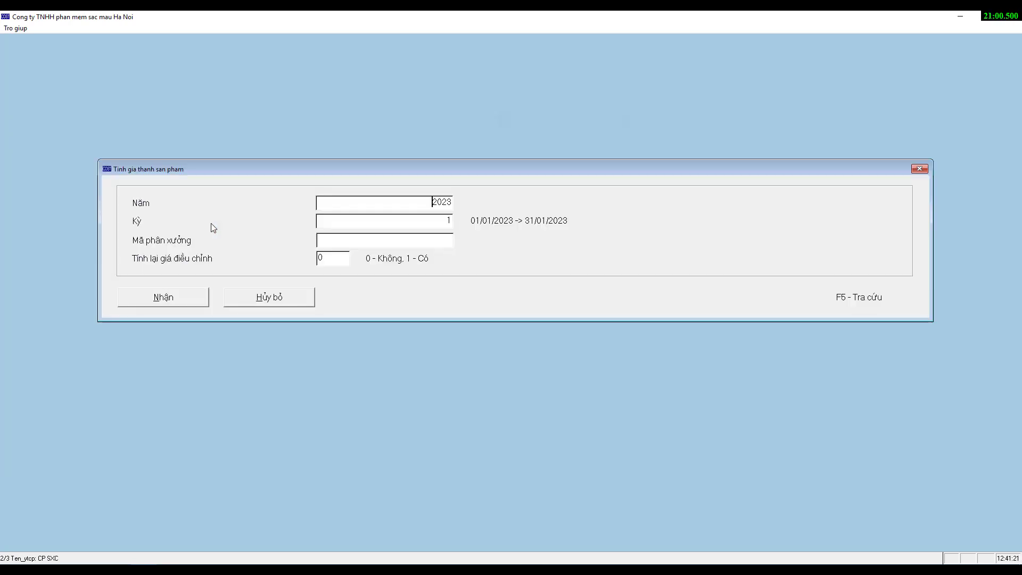
left_click(164, 299)
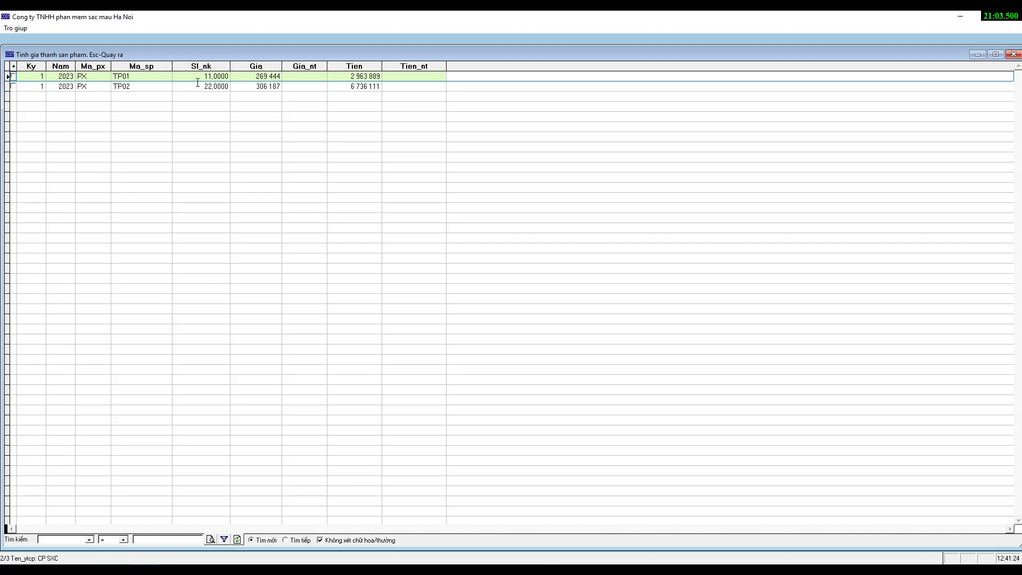
left_click(136, 78)
left_click(201, 76)
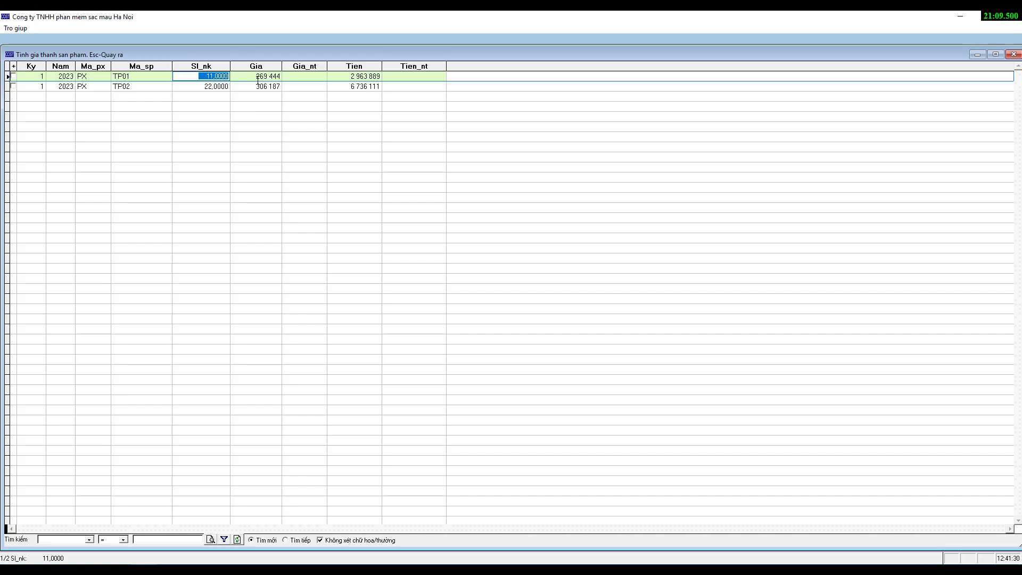
left_click(258, 79)
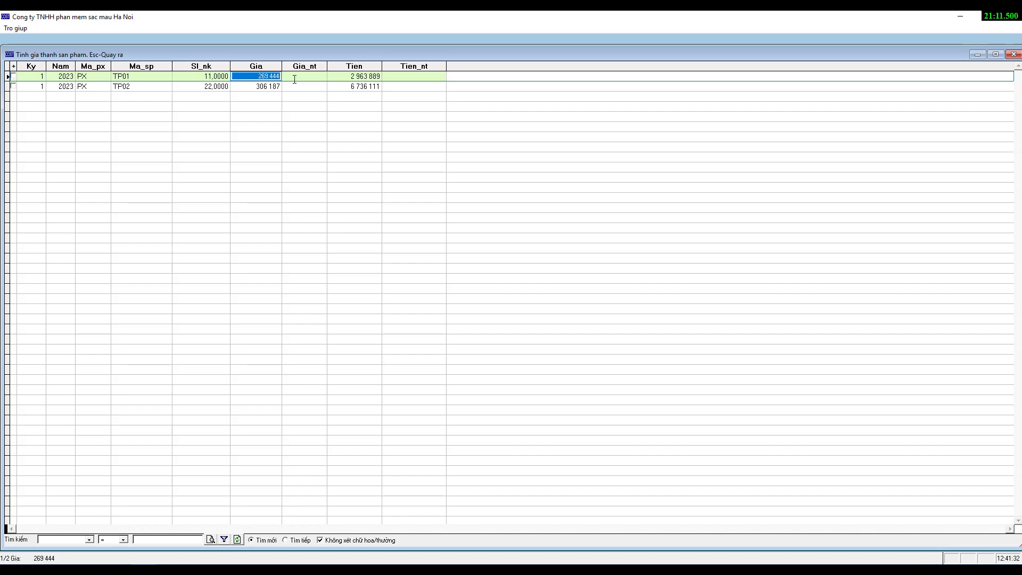
key("Escape")
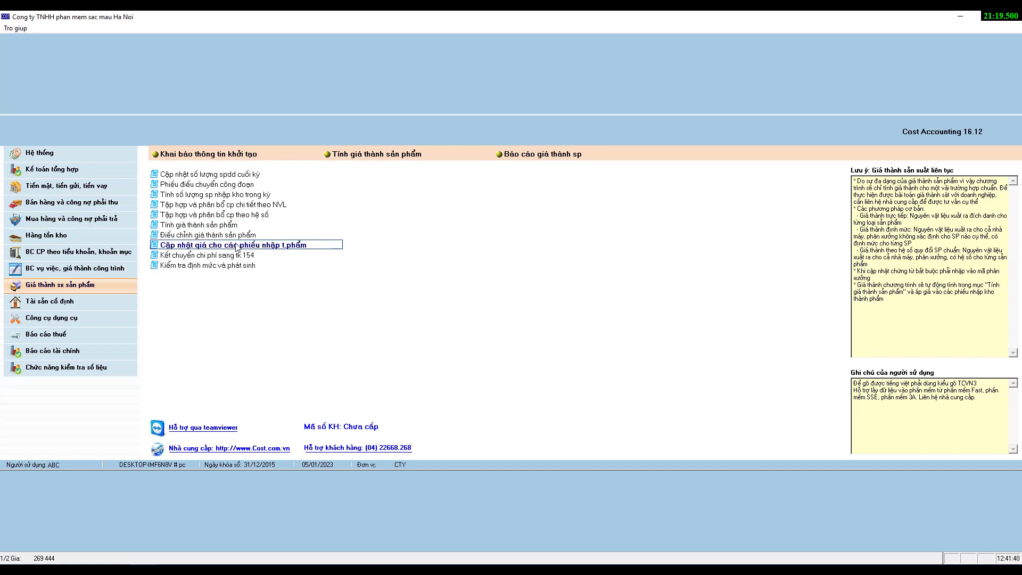
Update the prices on the finished product receipt vouchers for period 1 of 2023
left_click(272, 248)
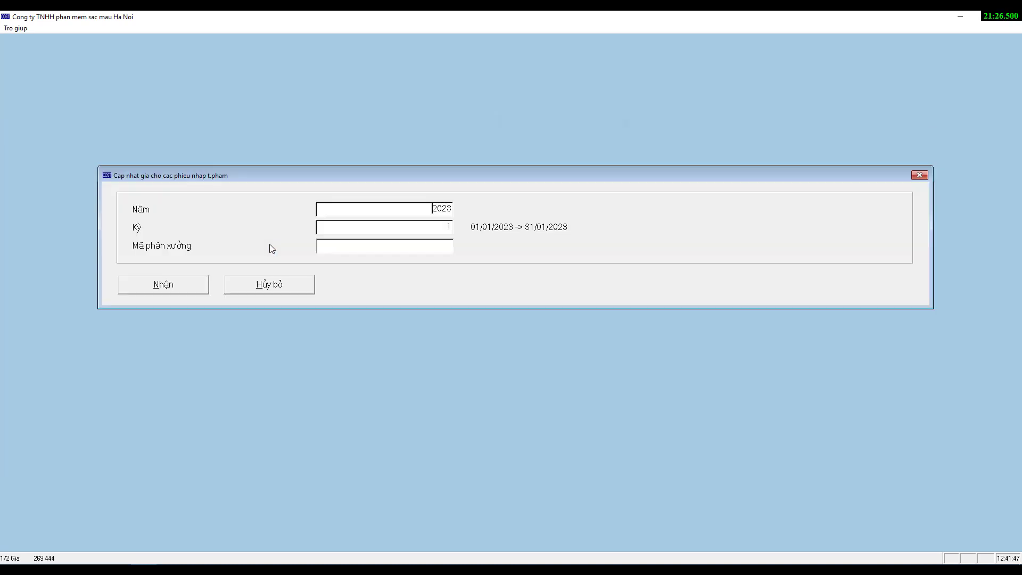
left_click(187, 286)
left_click(510, 327)
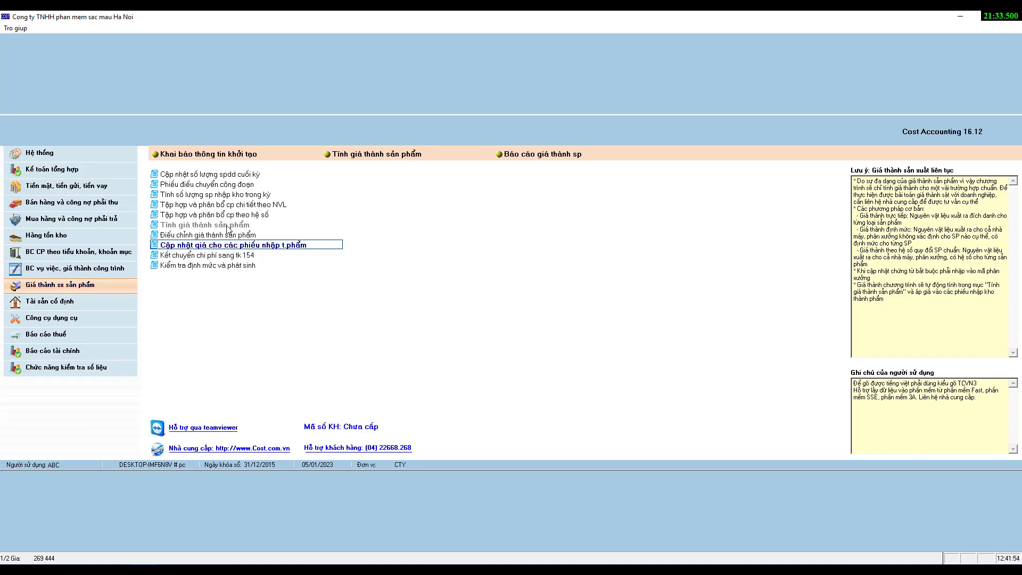
Create the period 1/2023 entries transferring costs from accounts 621, 622 and 627 to 1544, and check their credit accounts
left_click(235, 257)
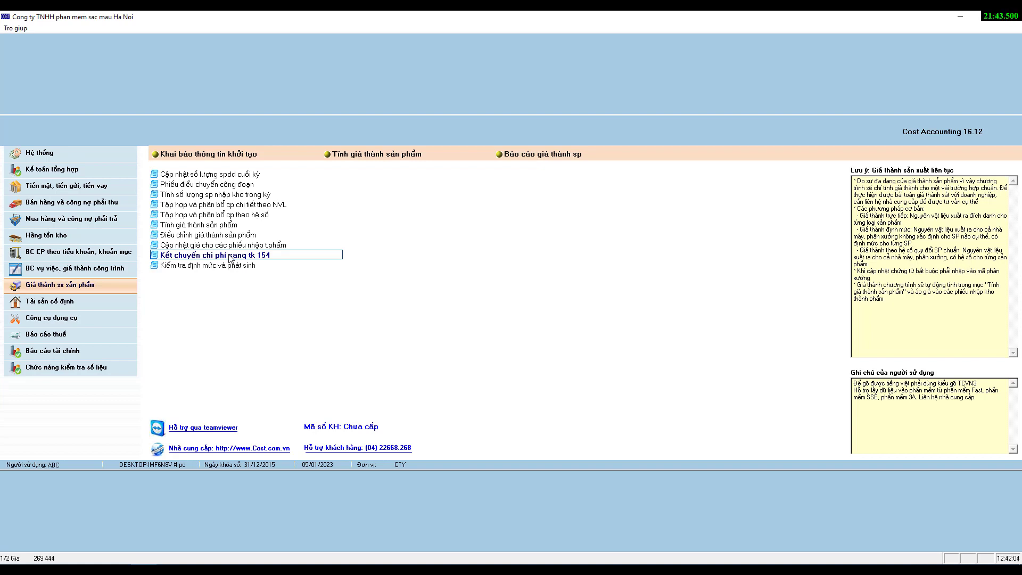
double_click(231, 259)
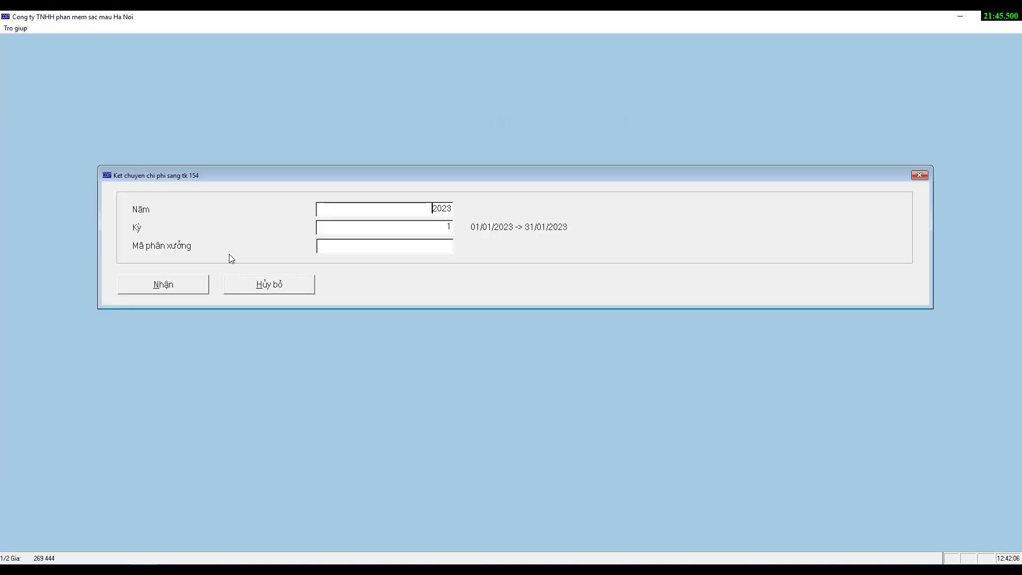
left_click(176, 278)
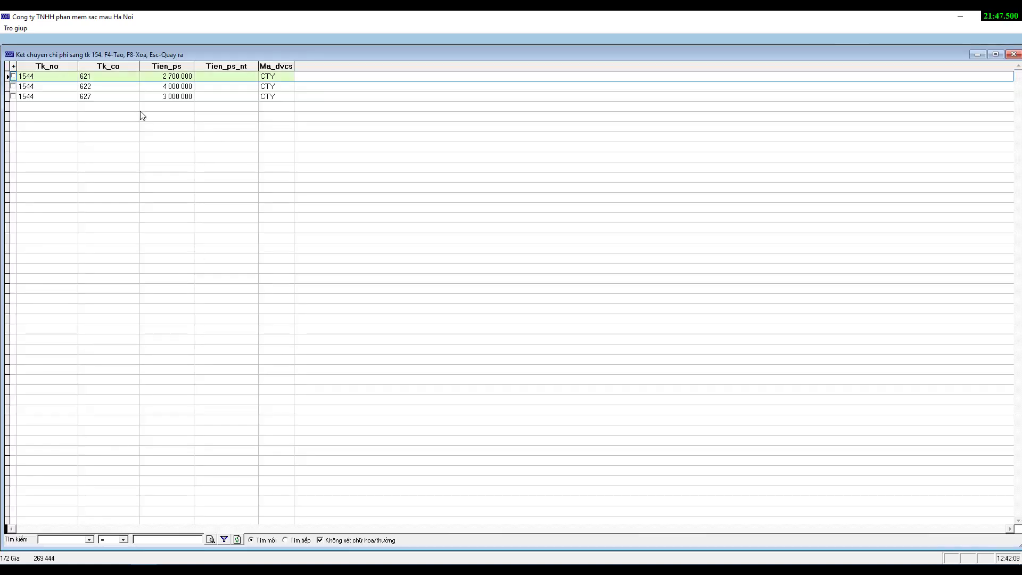
left_click(103, 78)
left_click(104, 88)
left_click(104, 98)
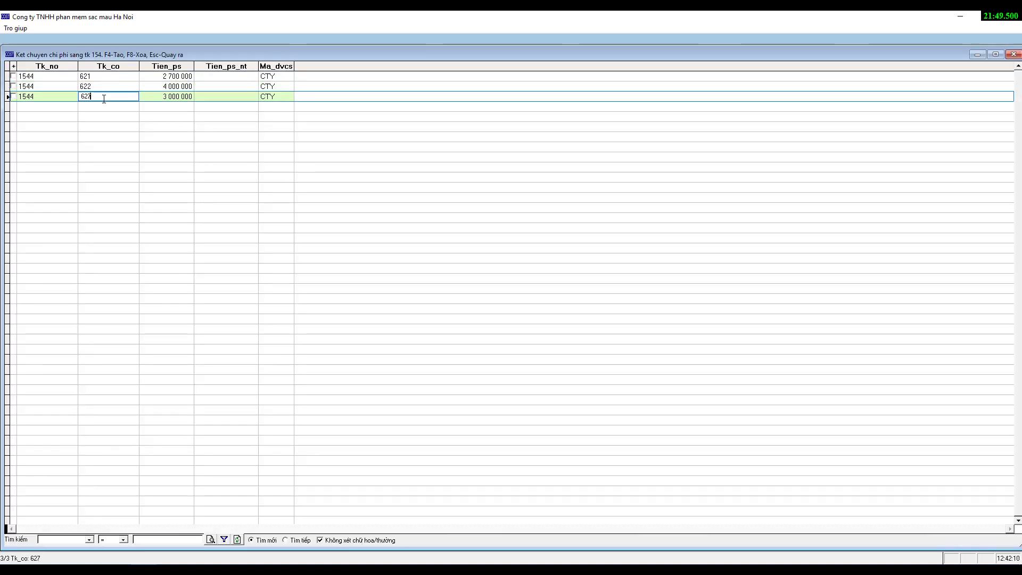
key("Escape")
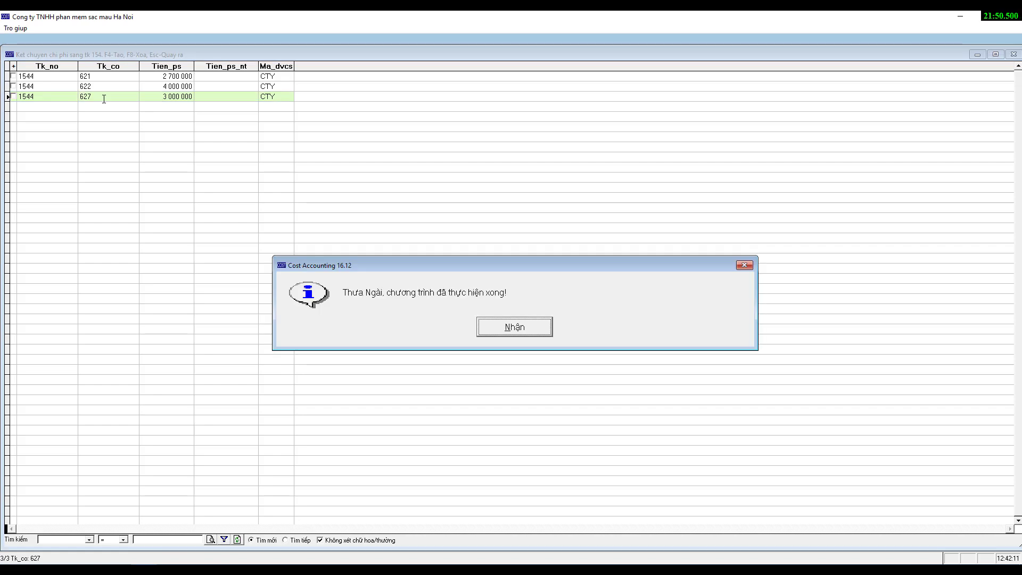
left_click(515, 326)
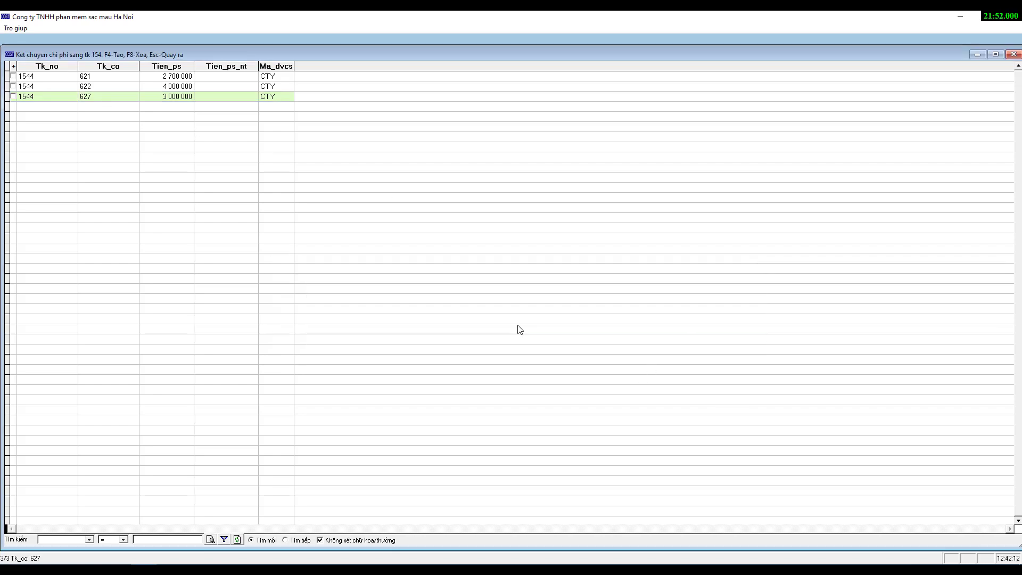
left_click(105, 86)
left_click(104, 101)
key("Escape")
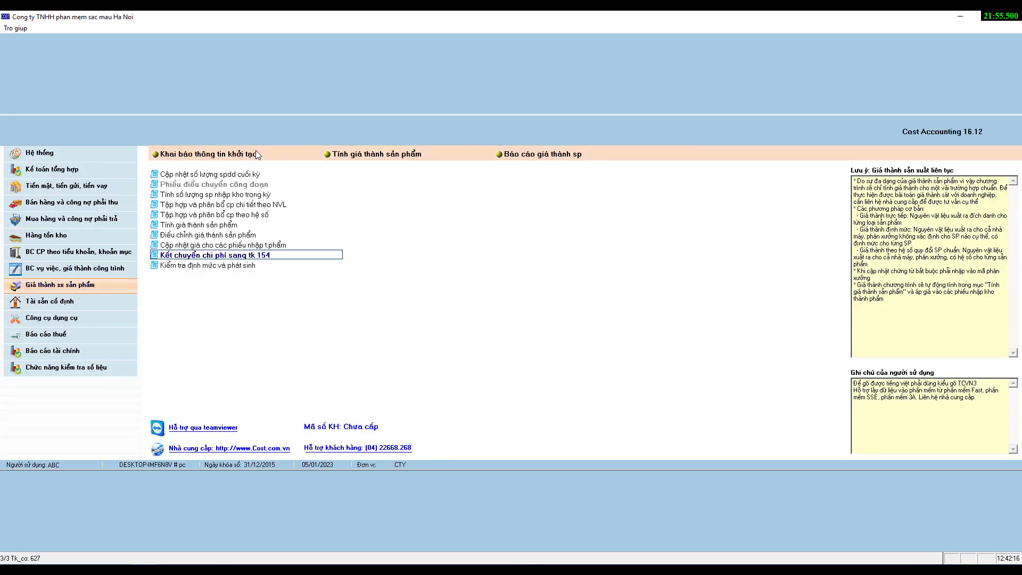
Open the NVL cost element from the cost element list, review its debit, credit and work-in-progress account settings, and close without changes
left_click(241, 160)
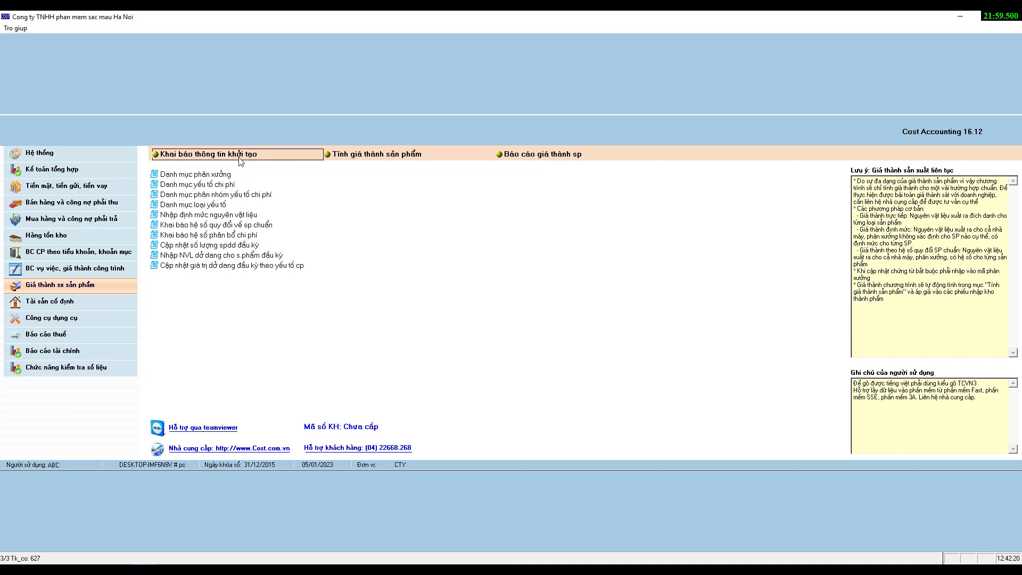
left_click(233, 187)
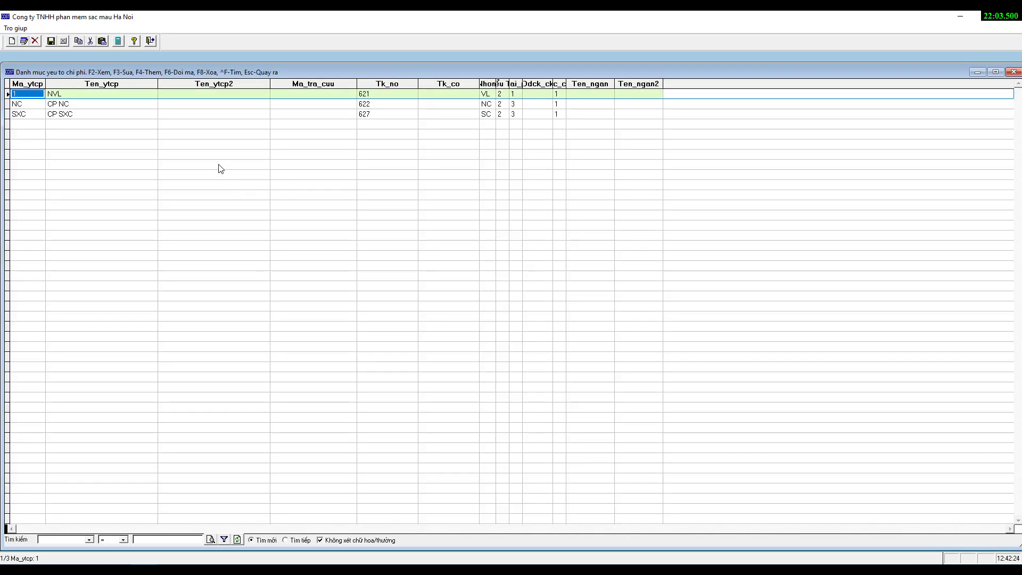
double_click(92, 96)
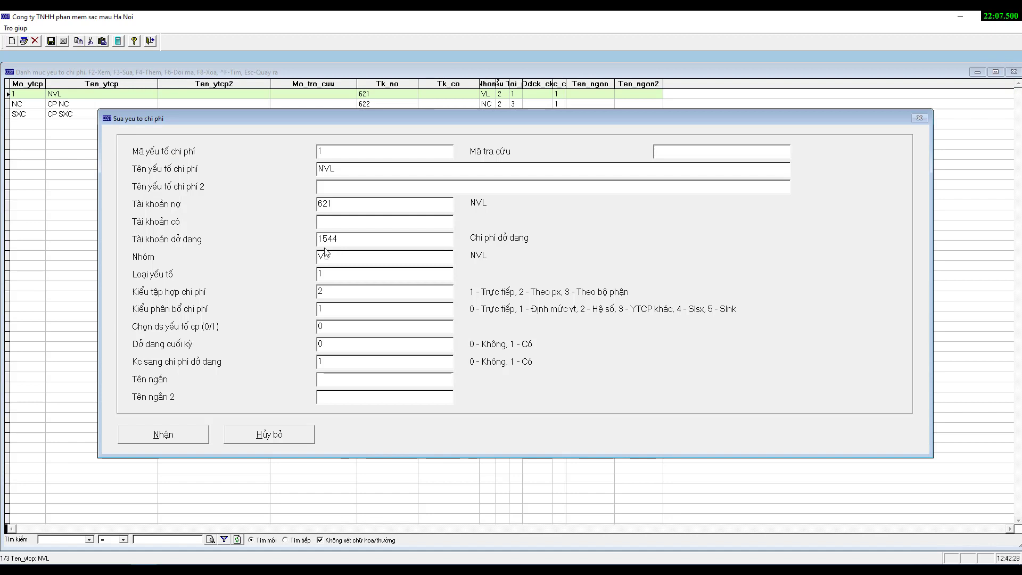
left_click(339, 203)
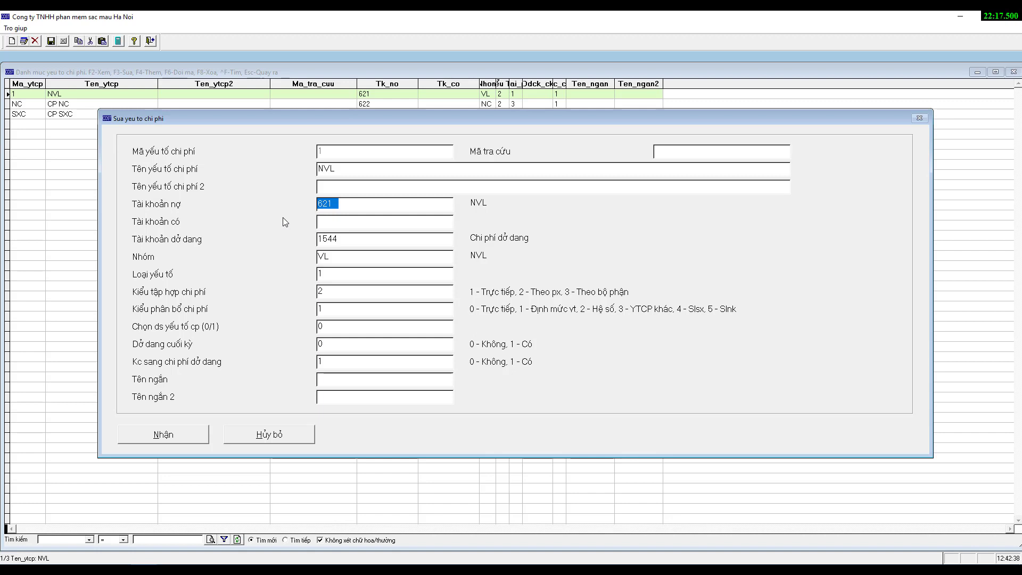
double_click(308, 203)
left_click(301, 435)
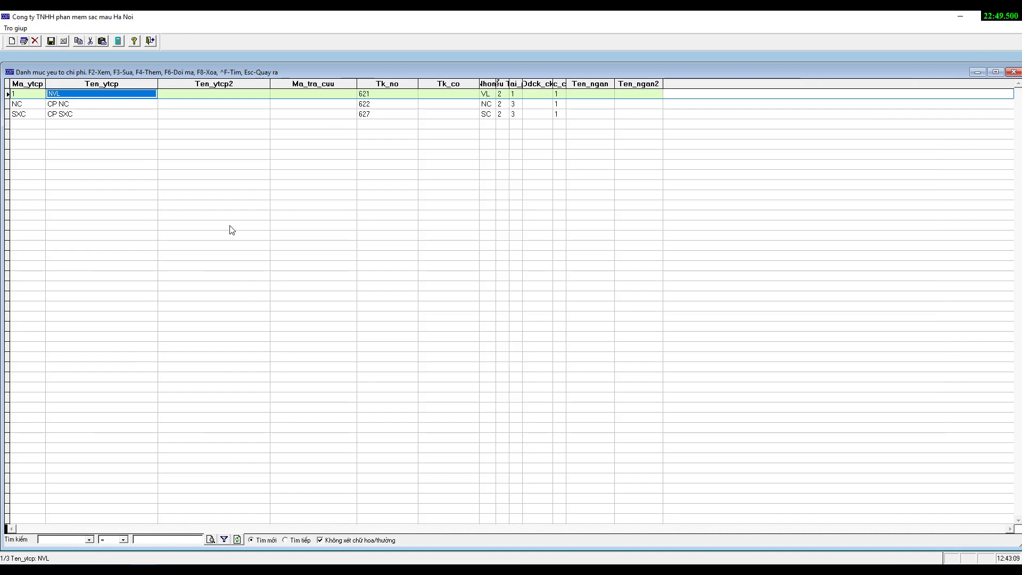
key("Escape")
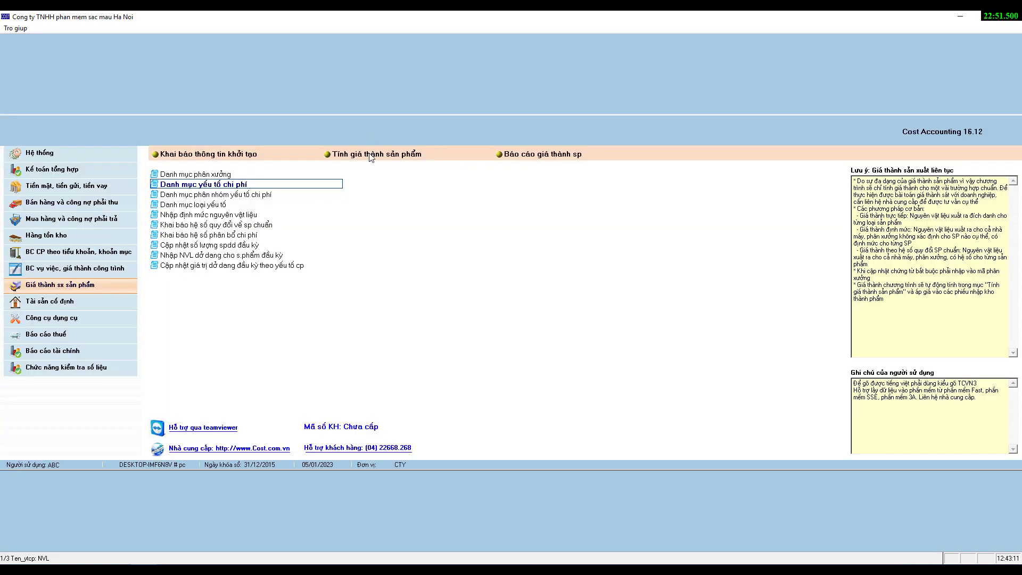
Look through the available product costing reports, from the material voucher listing to the product cost table form 2
left_click(532, 155)
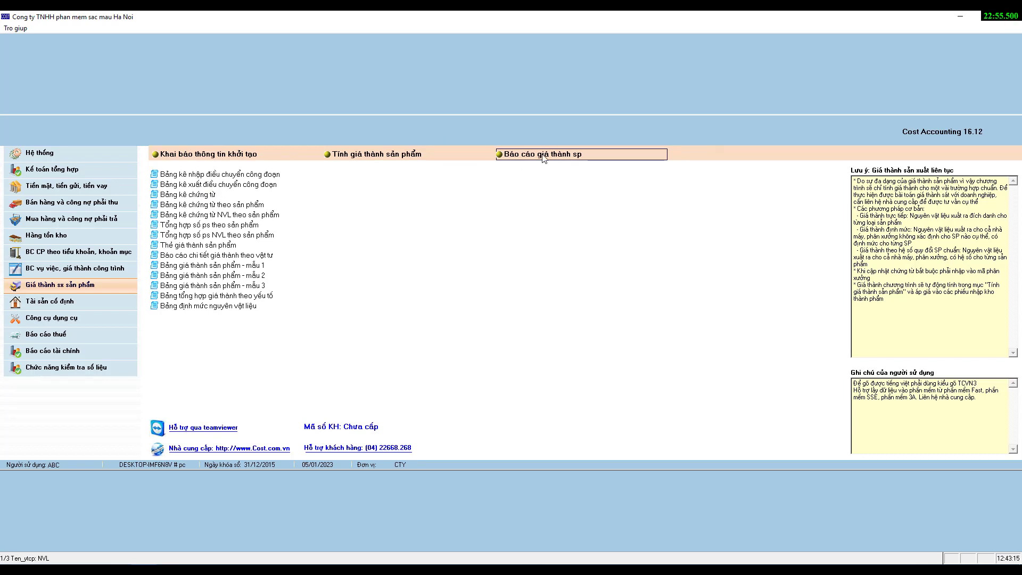
left_click(242, 214)
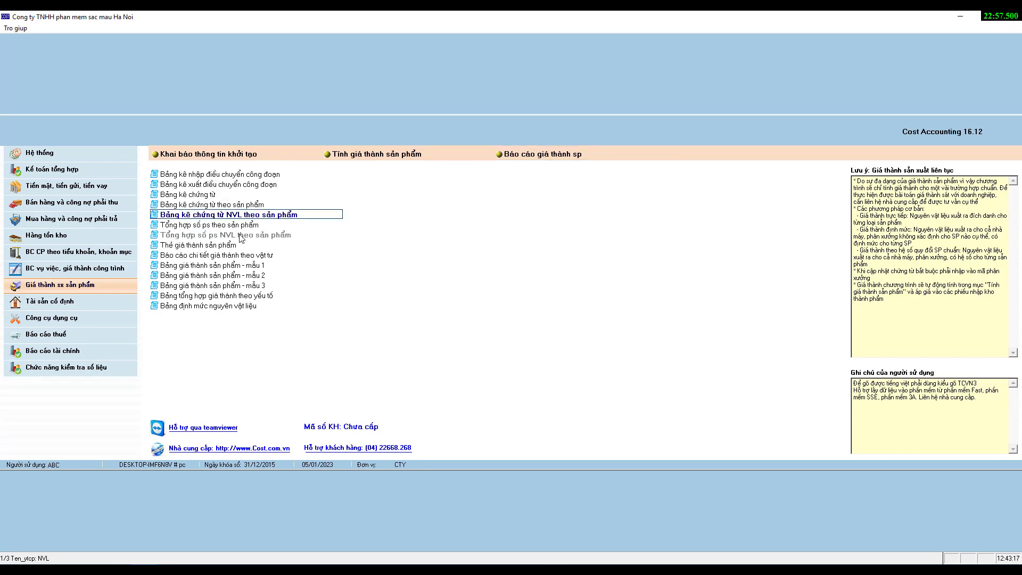
left_click(240, 235)
left_click(238, 257)
left_click(240, 245)
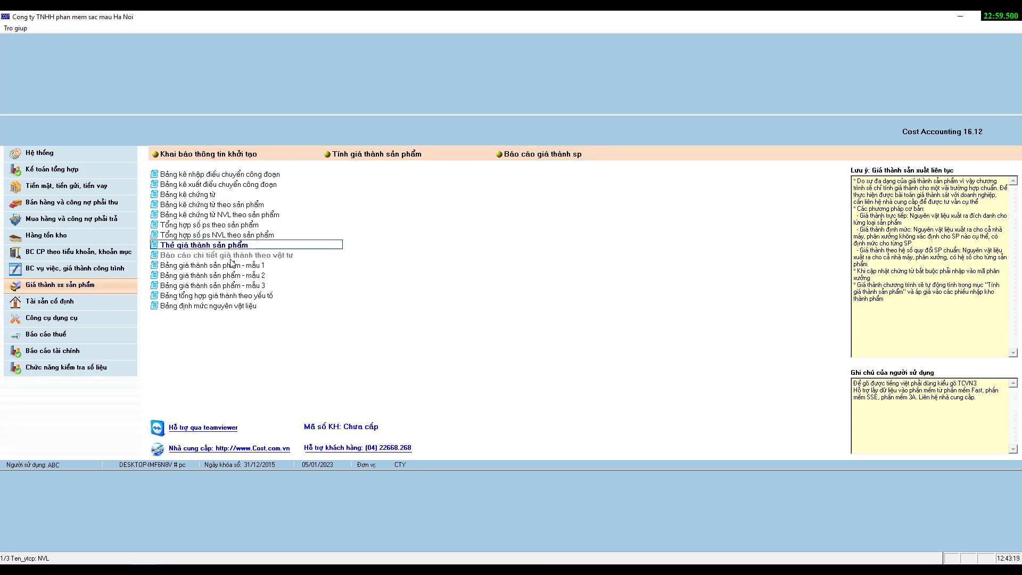
left_click(235, 256)
left_click(233, 266)
left_click(234, 276)
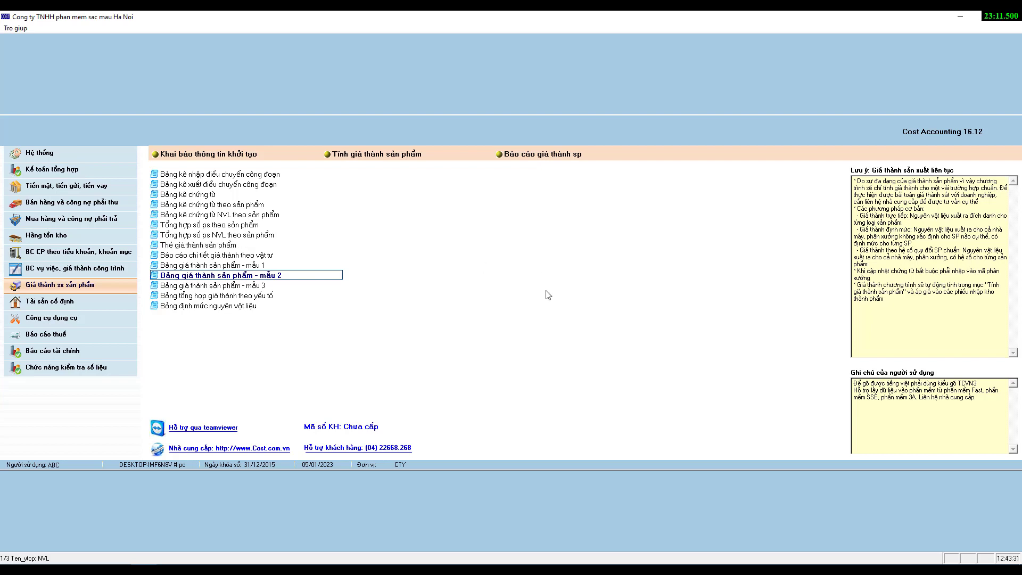
mouse_move(195, 569)
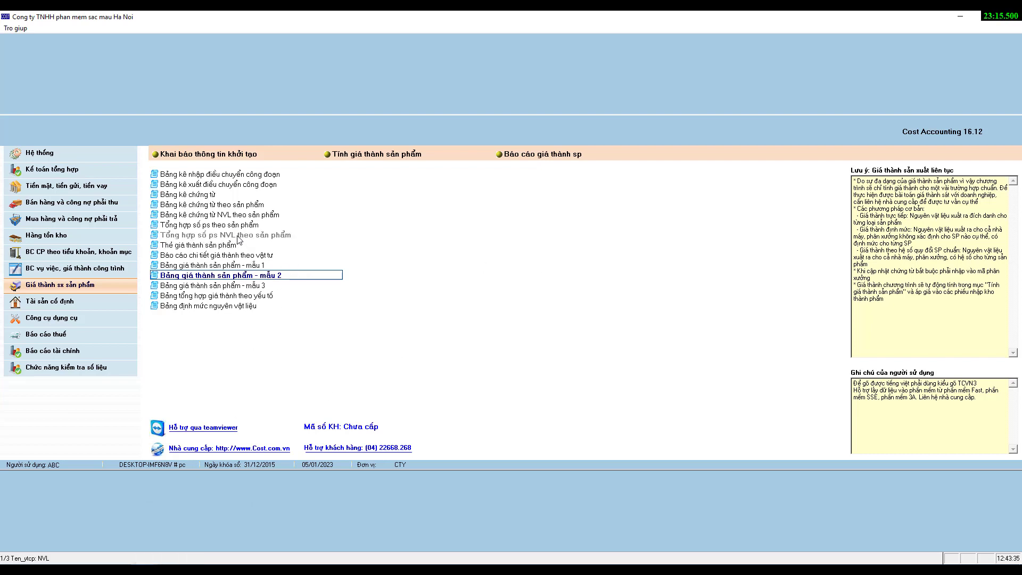
key("Up")
key("Up")
key("Up")
key("Up")
left_click(196, 541)
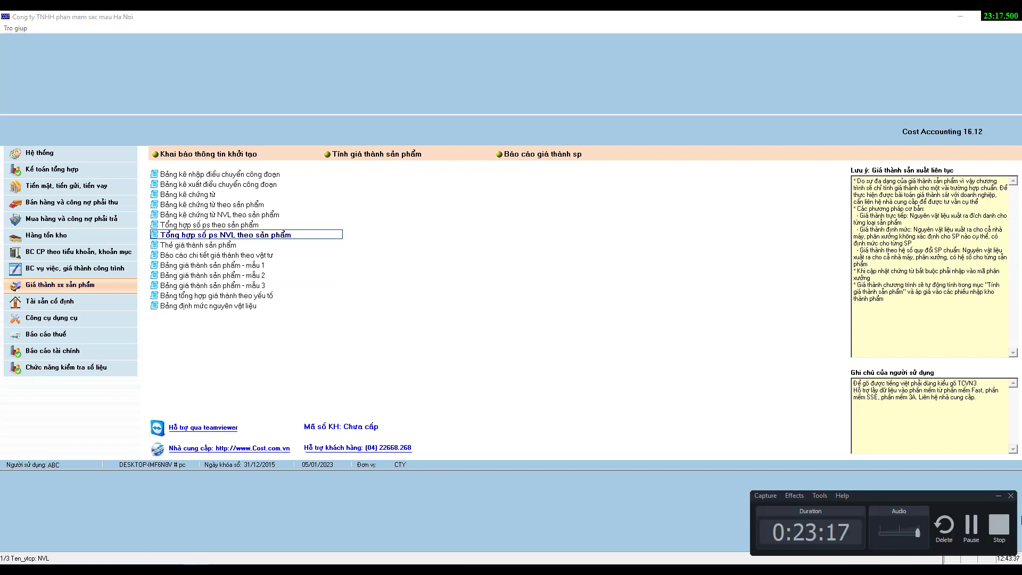